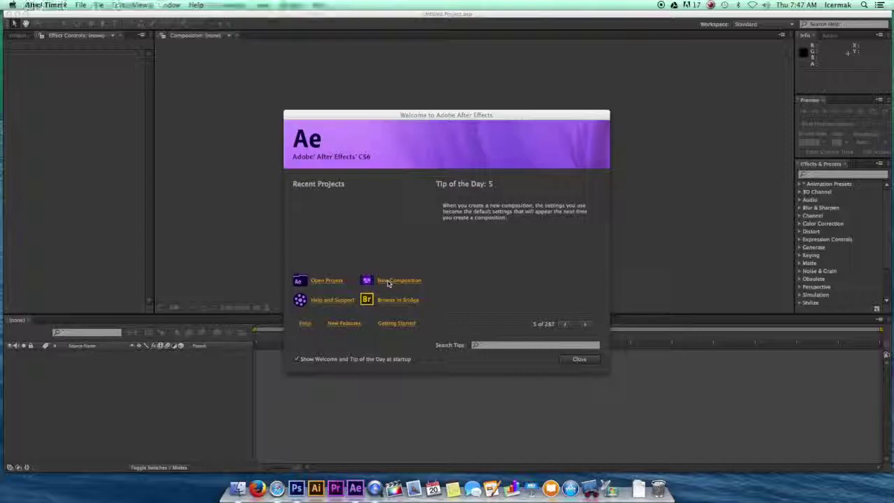
# - Create a composition named Walk Jump Example with the NTSC DV Widescreen preset, 24 frames per second and a 10-second duration
pyautogui.click(390, 283)
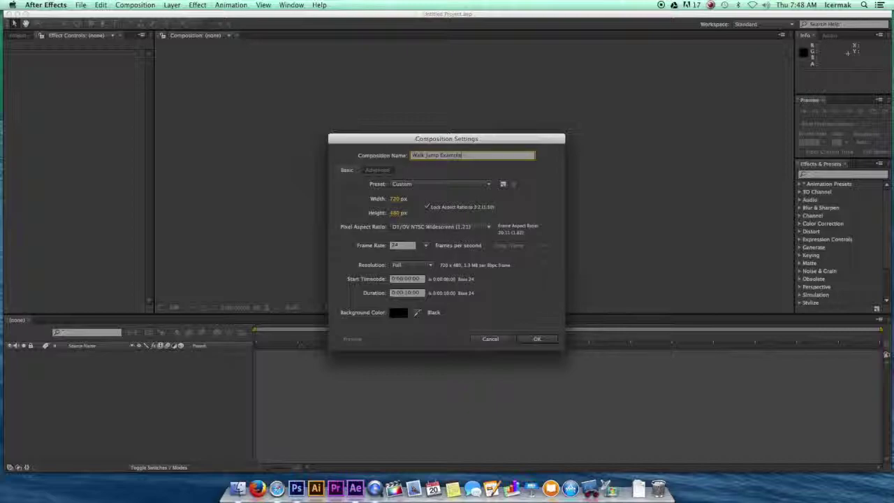
pyautogui.click(411, 187)
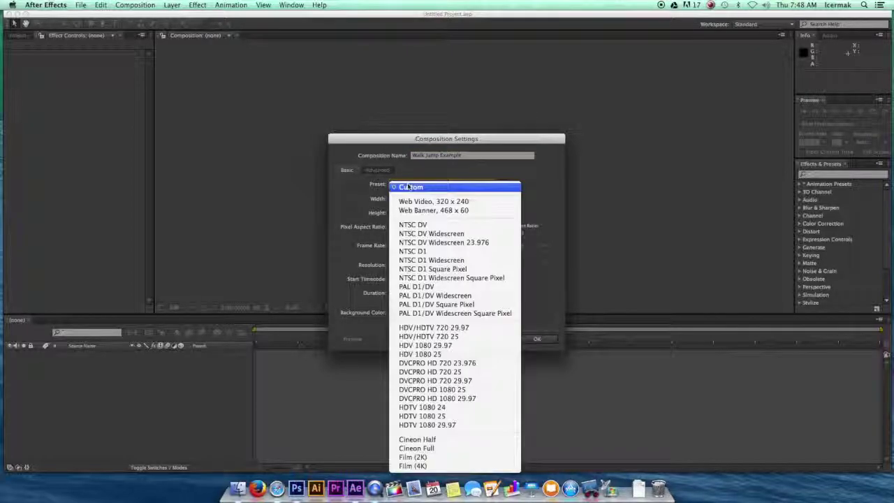
pyautogui.click(438, 234)
pyautogui.click(412, 246)
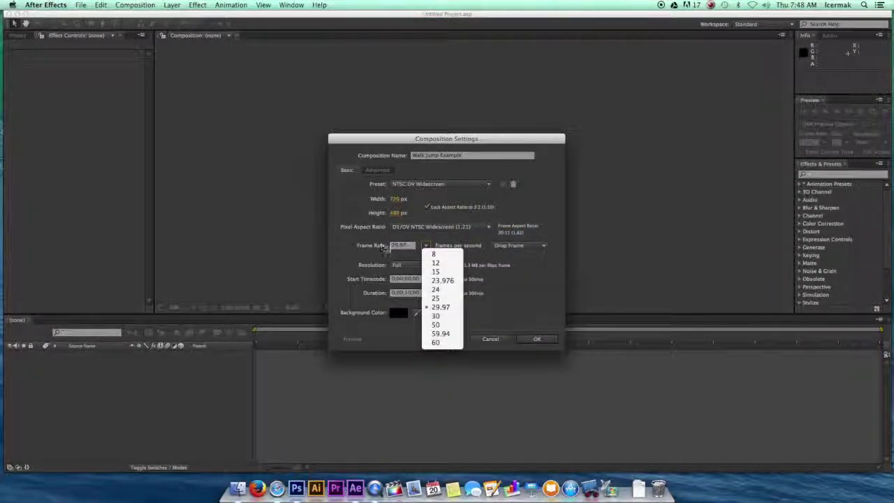
pyautogui.click(436, 289)
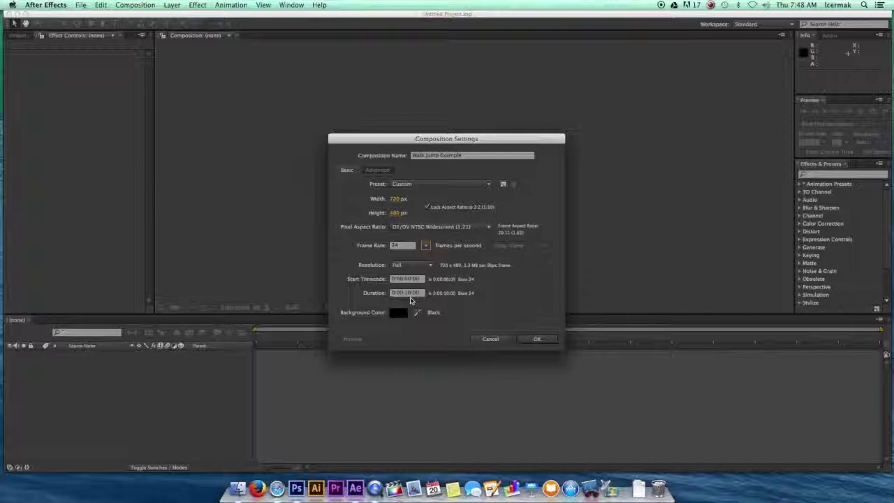
pyautogui.click(409, 294)
pyautogui.click(541, 340)
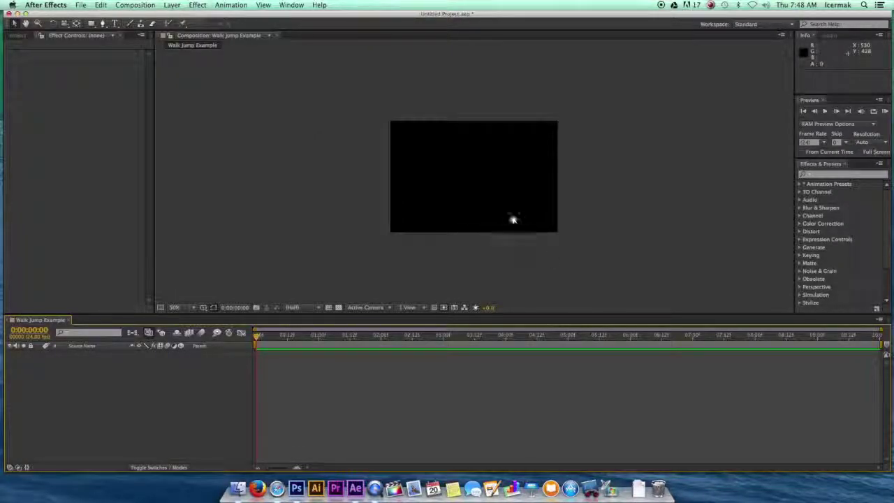
# - Magnify the composition view to 100% and recentre the frame in the viewer
pyautogui.click(527, 154)
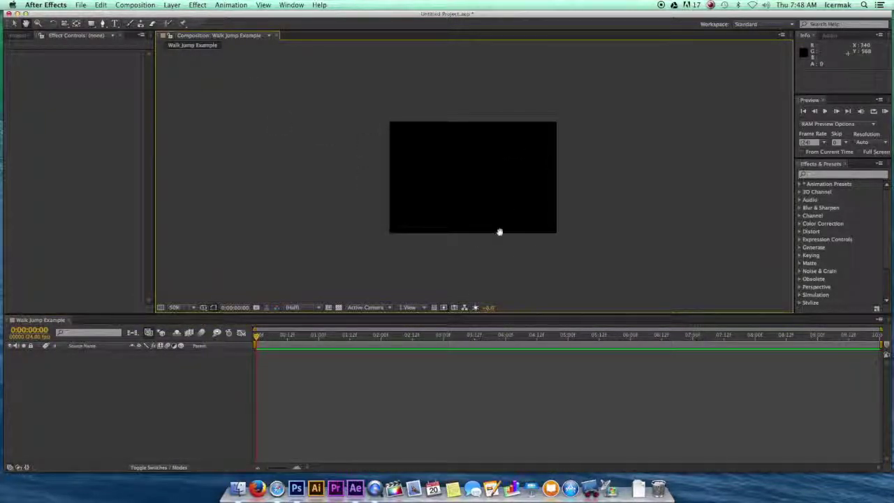
pyautogui.click(38, 23)
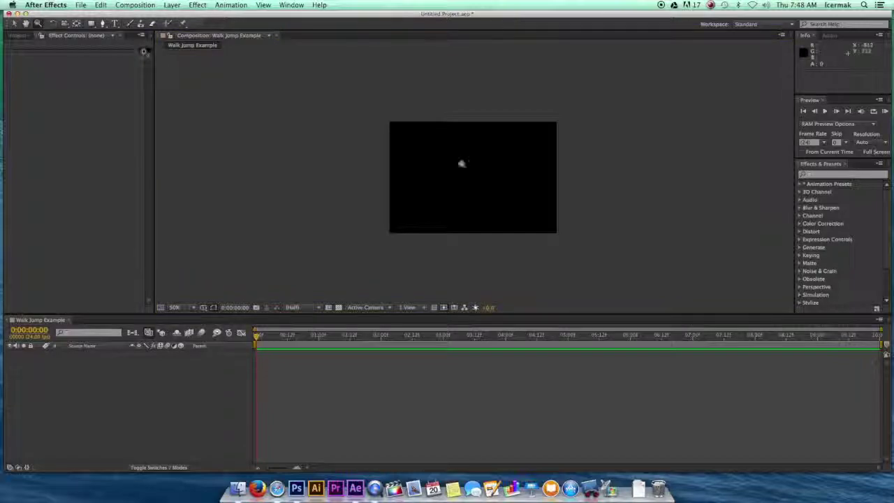
pyautogui.click(488, 194)
pyautogui.press('h')
pyautogui.moveTo(329, 160); pyautogui.dragTo(343, 195)
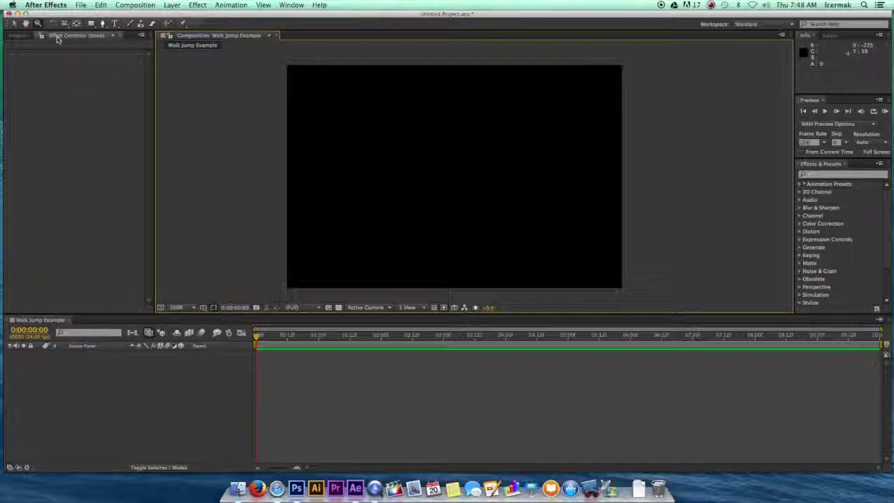
# - Bring the project contents and audio levels into view, and zoom the timeline in to individual frames
pyautogui.click(18, 35)
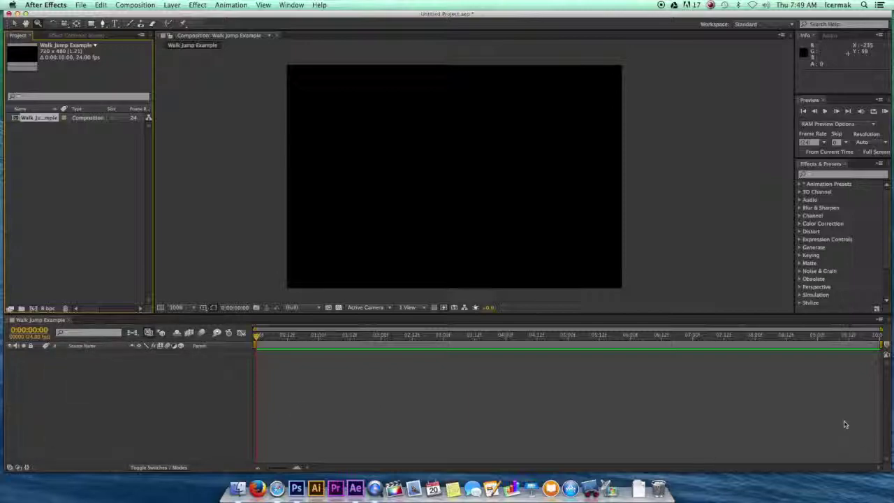
pyautogui.moveTo(262, 337)
pyautogui.mouseDown()
pyautogui.moveTo(433, 340)
pyautogui.moveTo(255, 337)
pyautogui.mouseUp()
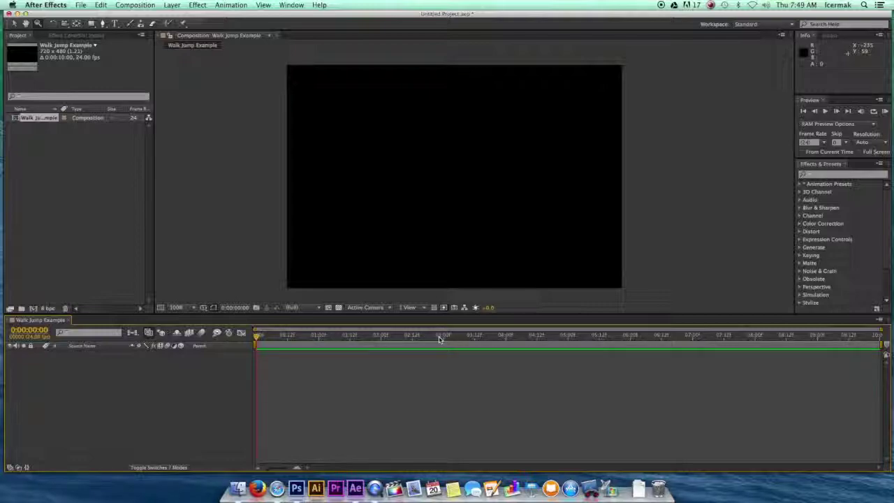
pyautogui.moveTo(276, 466); pyautogui.dragTo(287, 474)
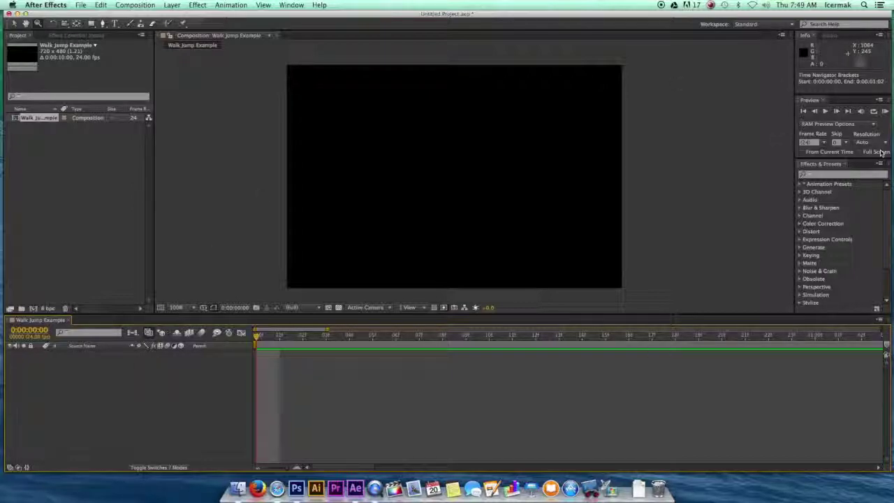
pyautogui.click(828, 36)
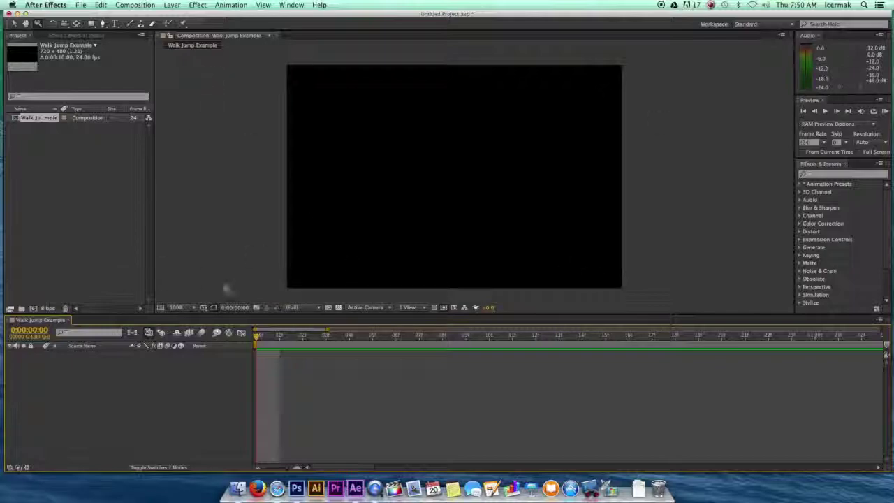
# - Look over the composition viewer's magnification, resolution, camera and view layout options, keeping the layout at 1 View
pyautogui.click(183, 308)
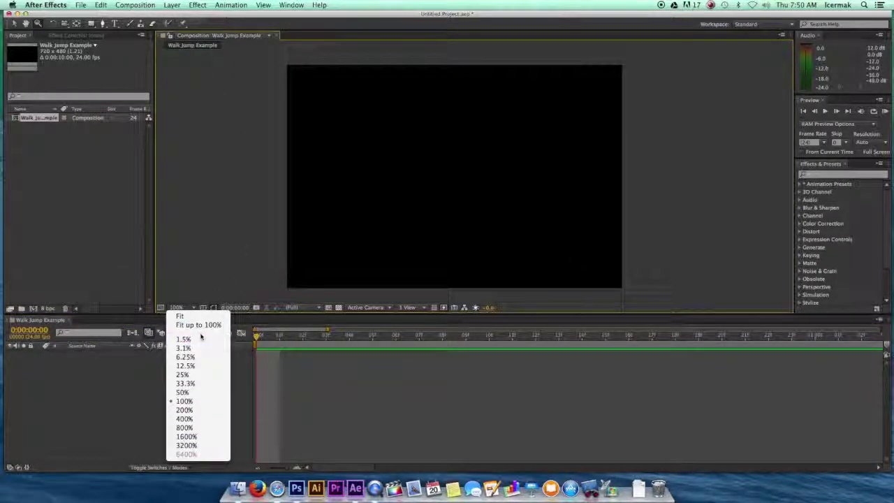
pyautogui.click(218, 283)
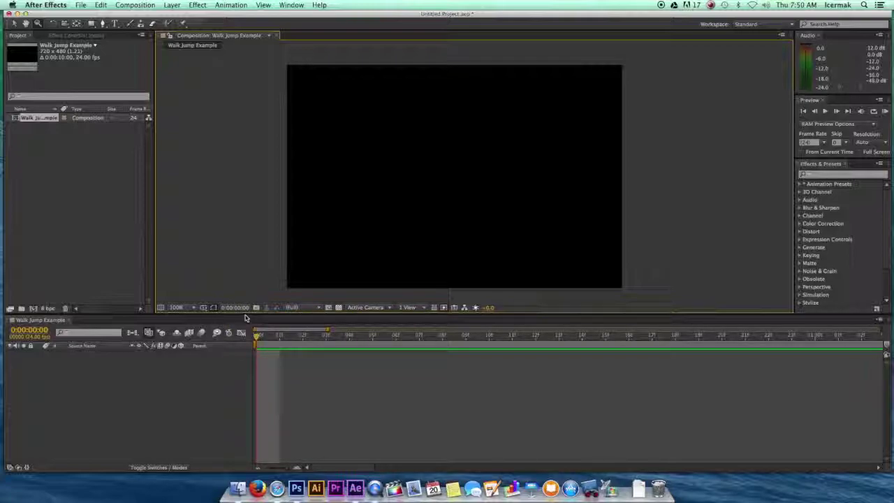
pyautogui.click(299, 308)
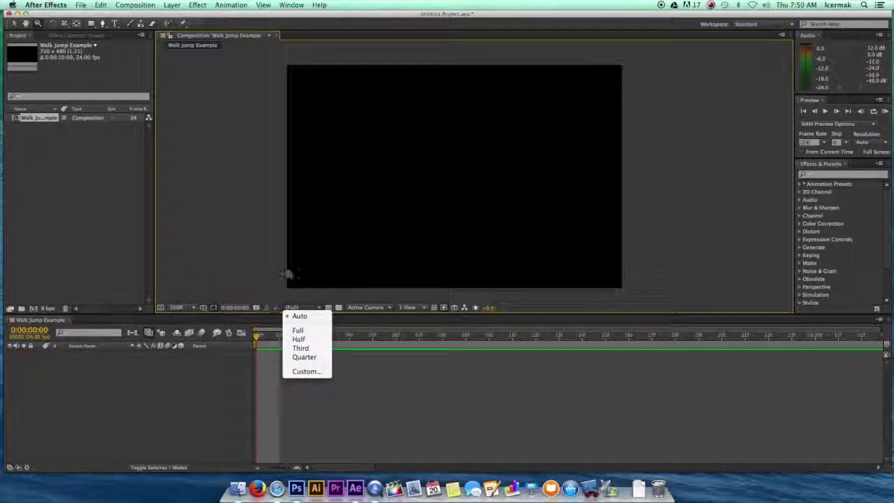
pyautogui.click(283, 278)
pyautogui.click(390, 310)
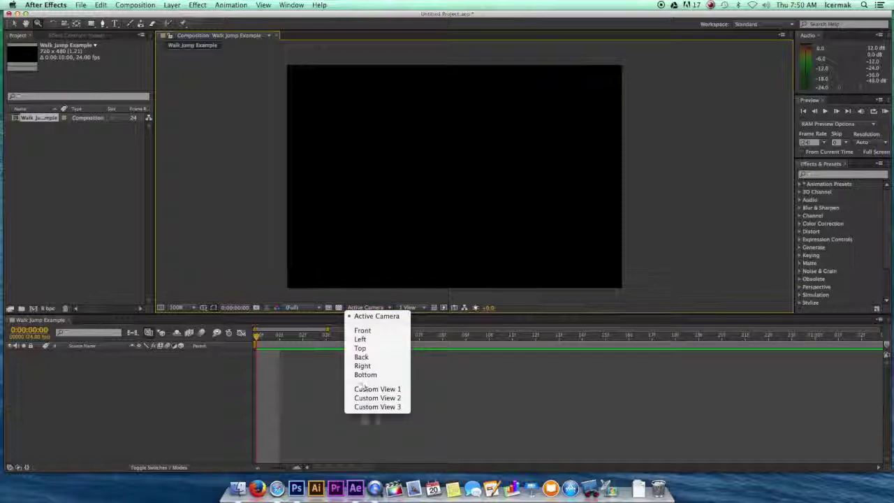
pyautogui.click(375, 299)
pyautogui.click(424, 309)
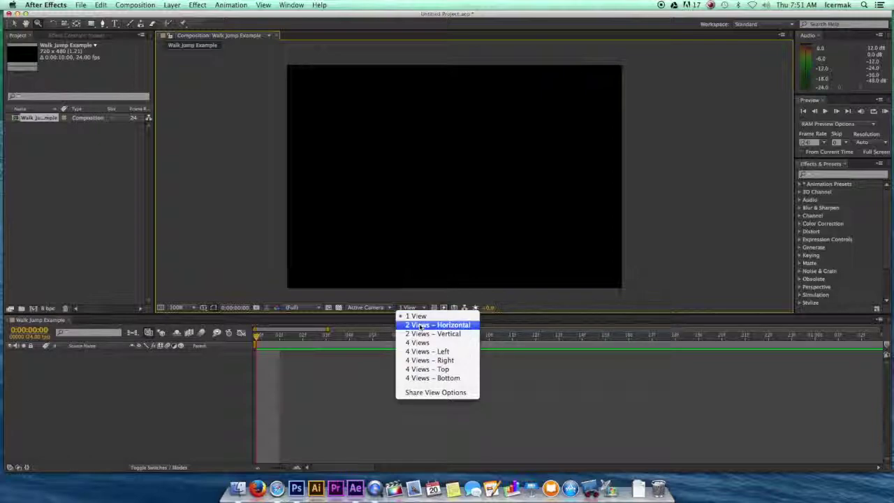
pyautogui.click(437, 324)
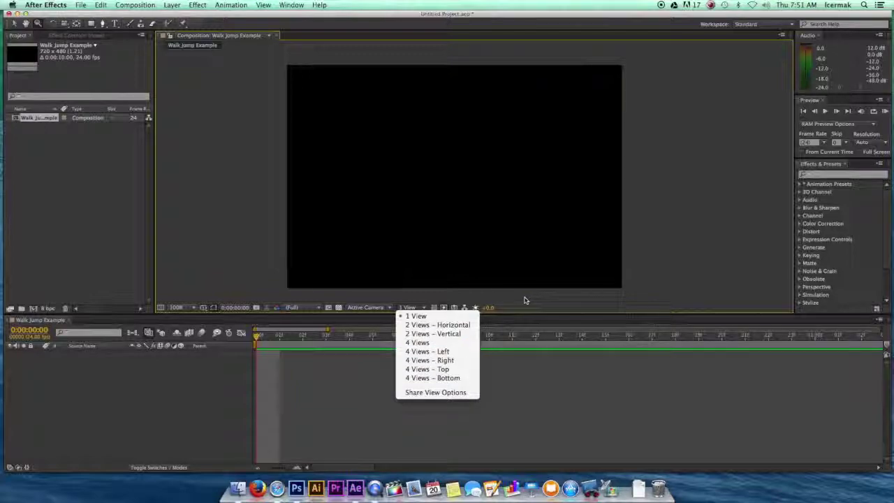
pyautogui.click(427, 326)
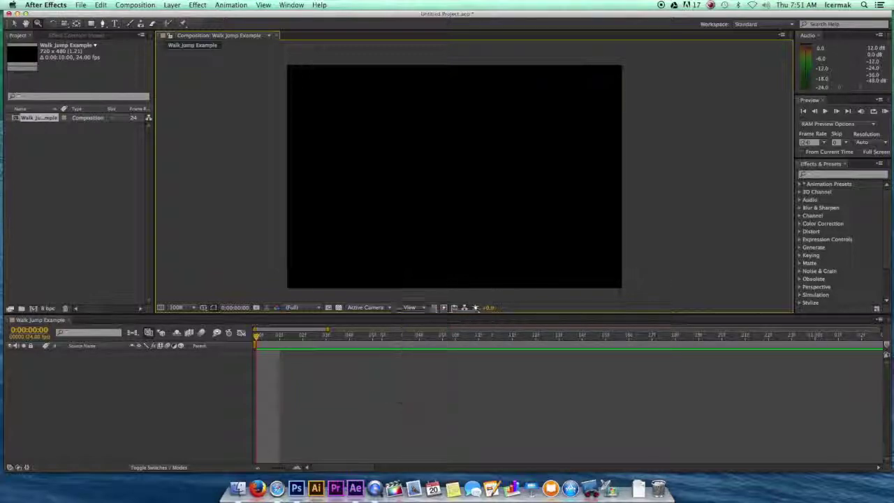
pyautogui.click(412, 308)
pyautogui.click(421, 317)
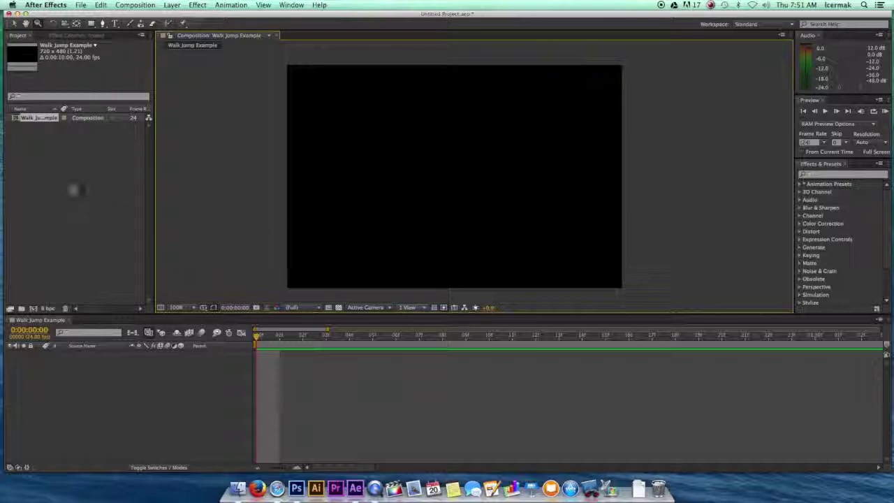
# - Import Character Test.psd from the Desktop as a composition retaining layer sizes, with editable layer styles
pyautogui.click(72, 175)
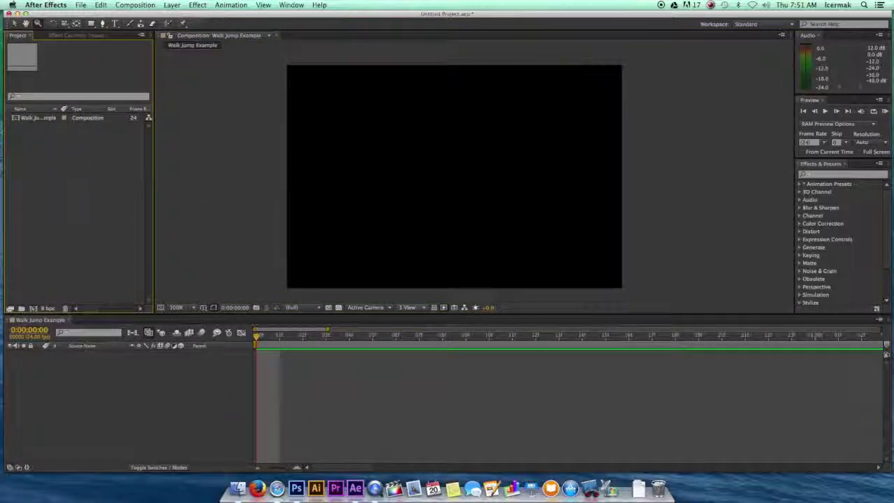
pyautogui.rightClick(74, 187)
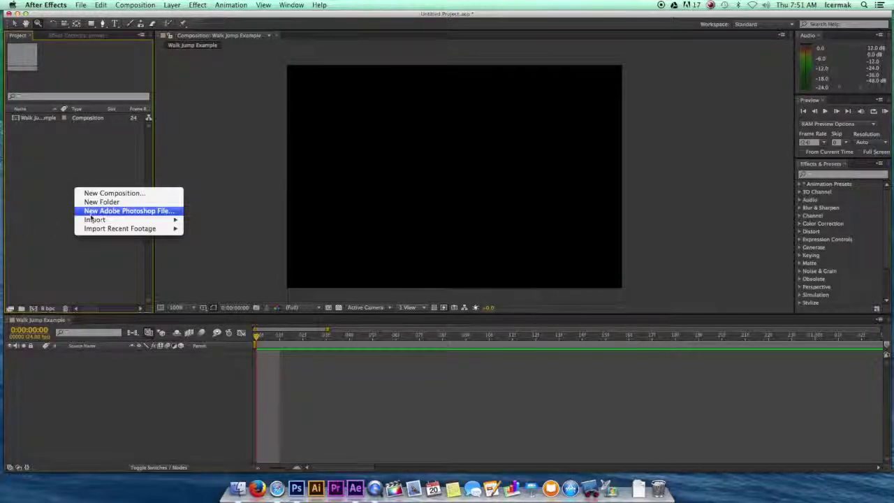
pyautogui.moveTo(96, 220)
pyautogui.click(204, 220)
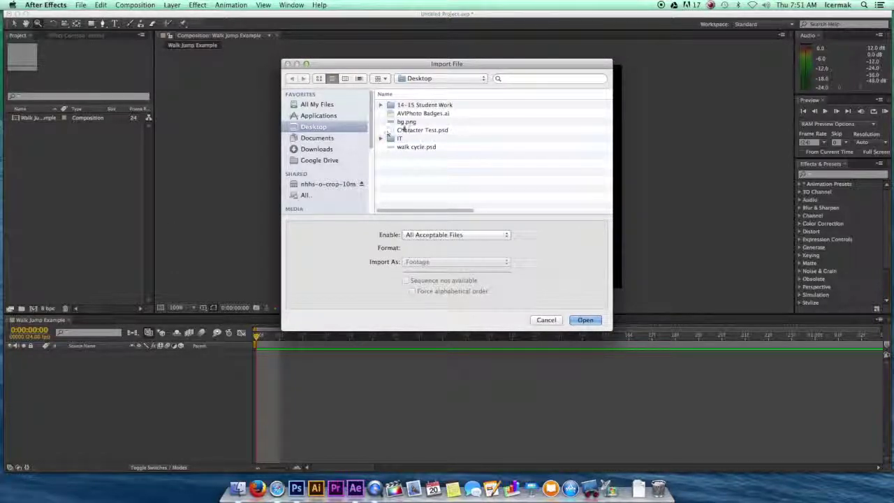
pyautogui.click(410, 132)
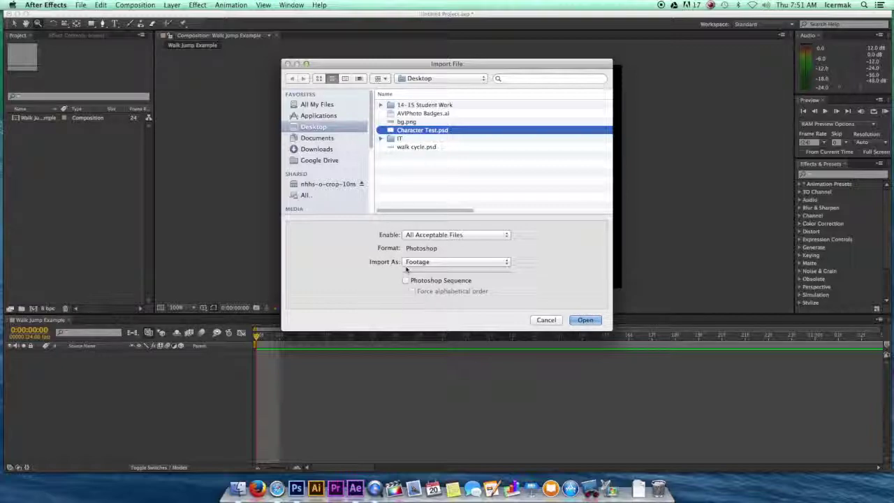
pyautogui.click(429, 264)
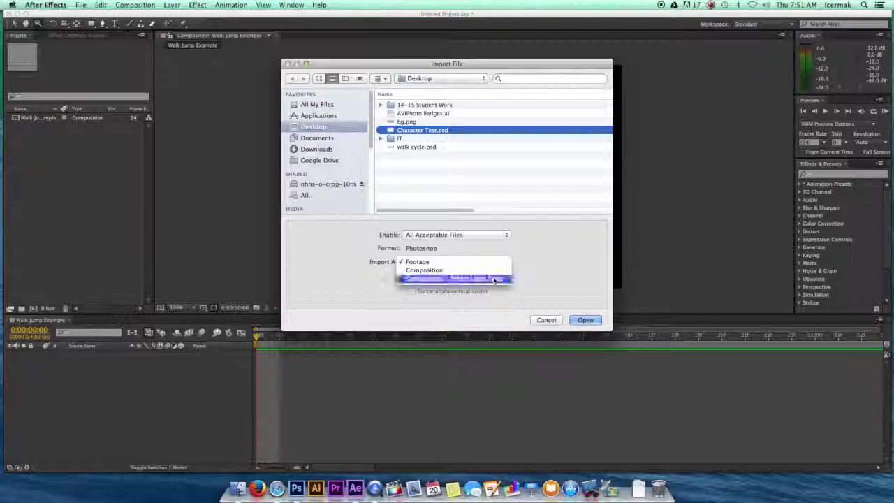
pyautogui.click(495, 279)
pyautogui.click(585, 320)
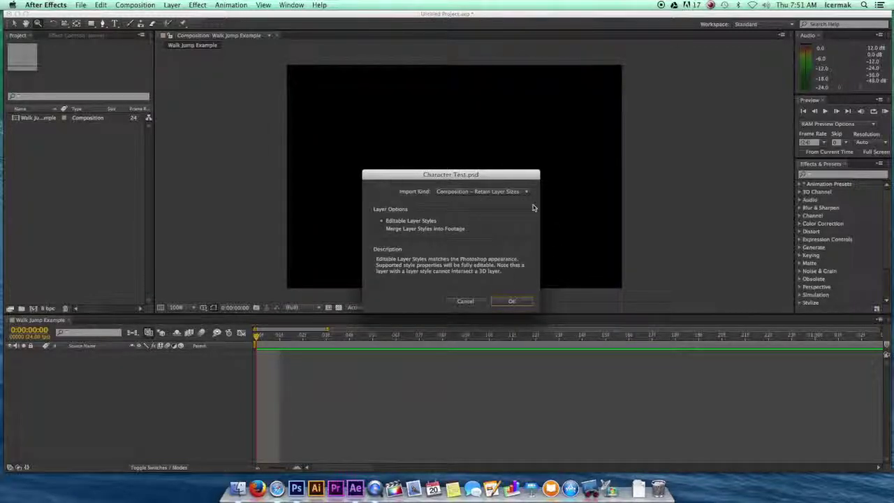
pyautogui.click(517, 303)
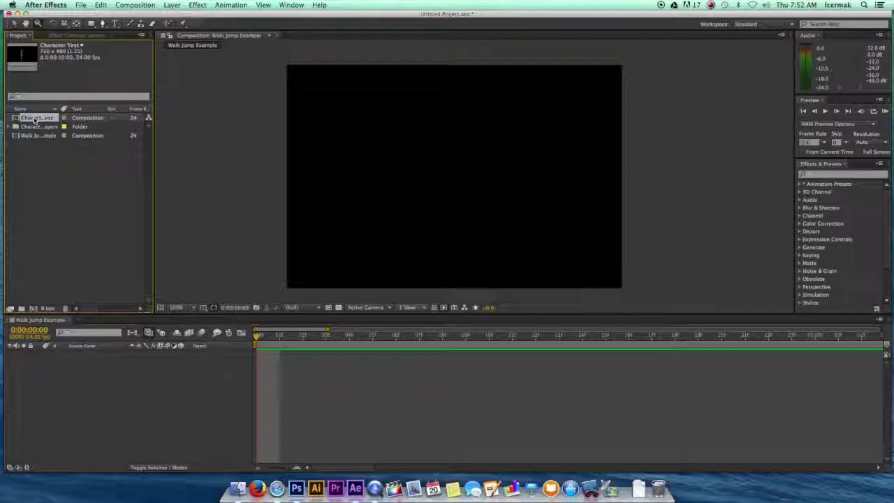
# - Open the Character Test composition and compare its timeline with the Walk Jump Example timeline
pyautogui.doubleClick(35, 118)
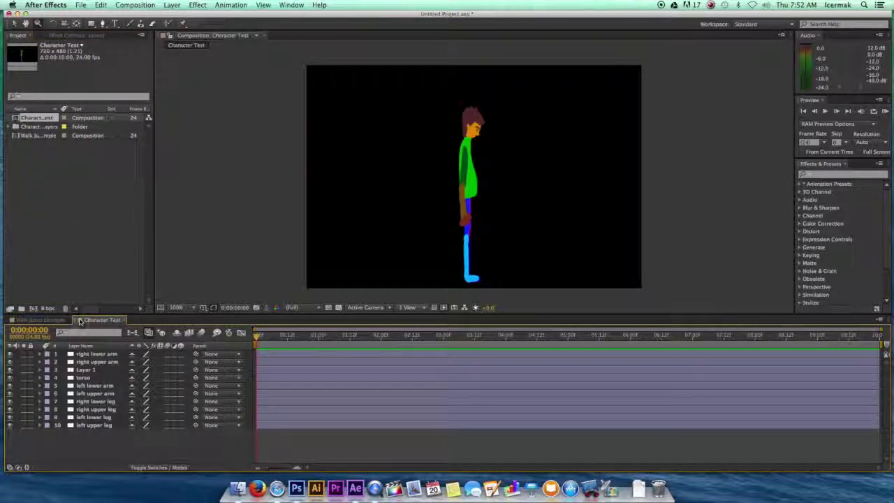
pyautogui.click(35, 320)
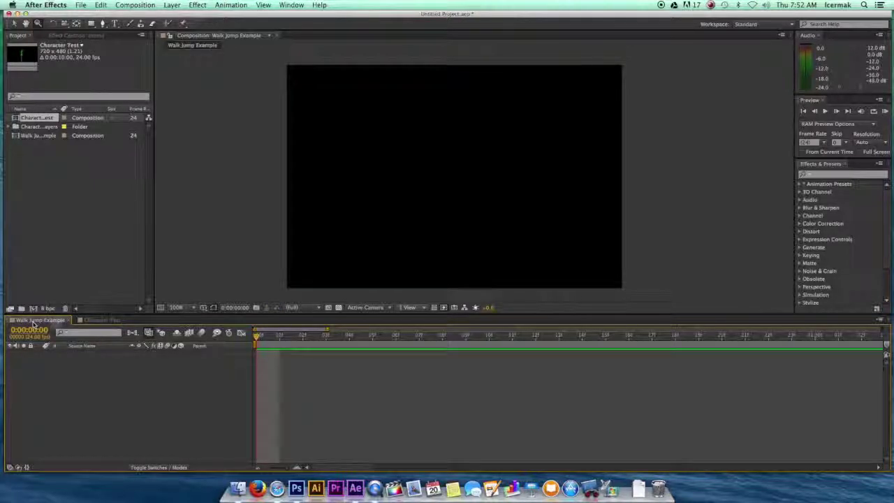
pyautogui.press('super+v')
pyautogui.click(102, 319)
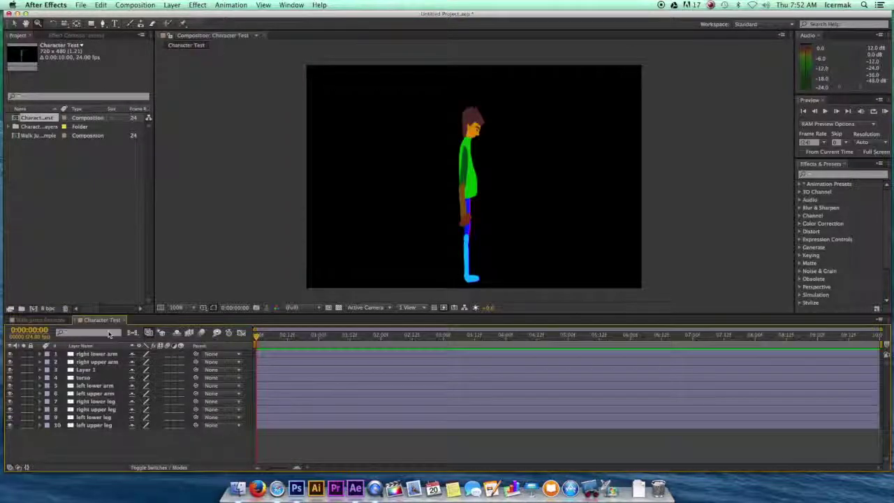
# - Select the Character Test layers one at a time to check which body part each one holds
pyautogui.click(86, 395)
pyautogui.click(86, 378)
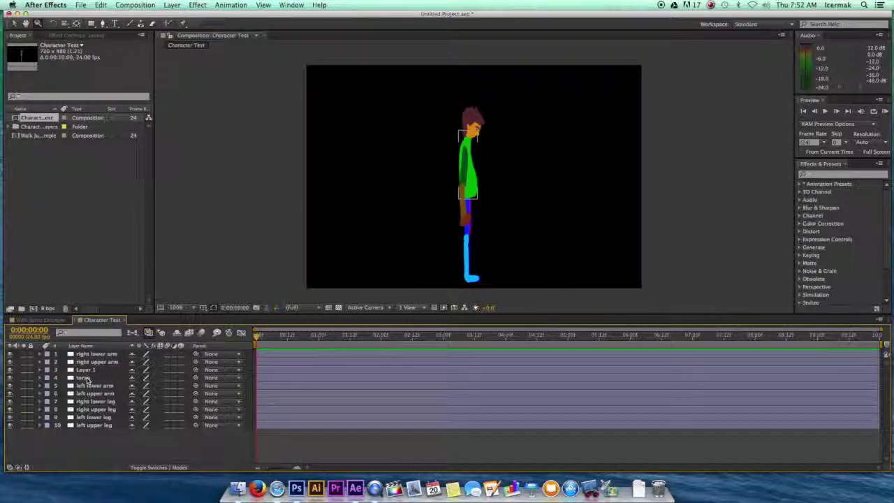
pyautogui.click(94, 362)
pyautogui.click(92, 370)
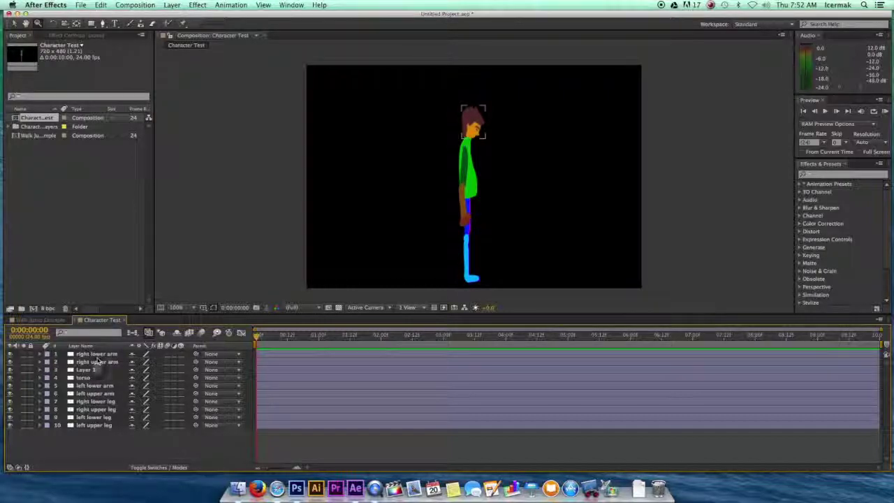
pyautogui.click(94, 362)
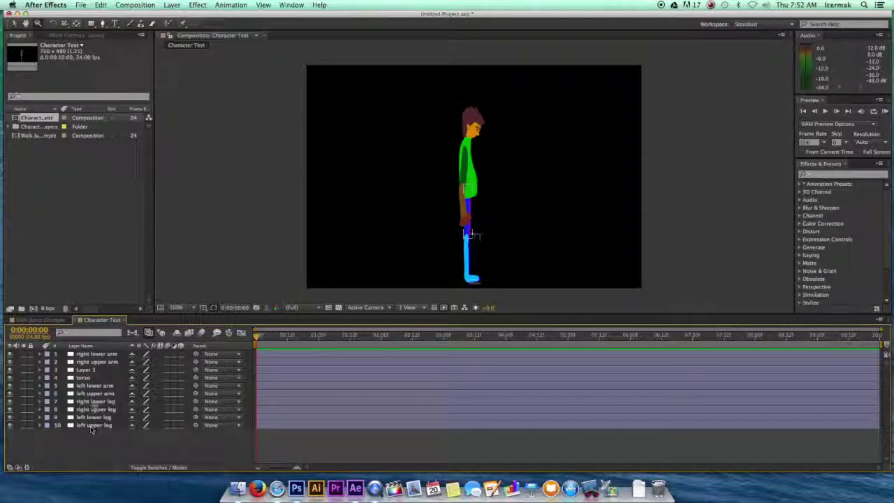
pyautogui.click(92, 369)
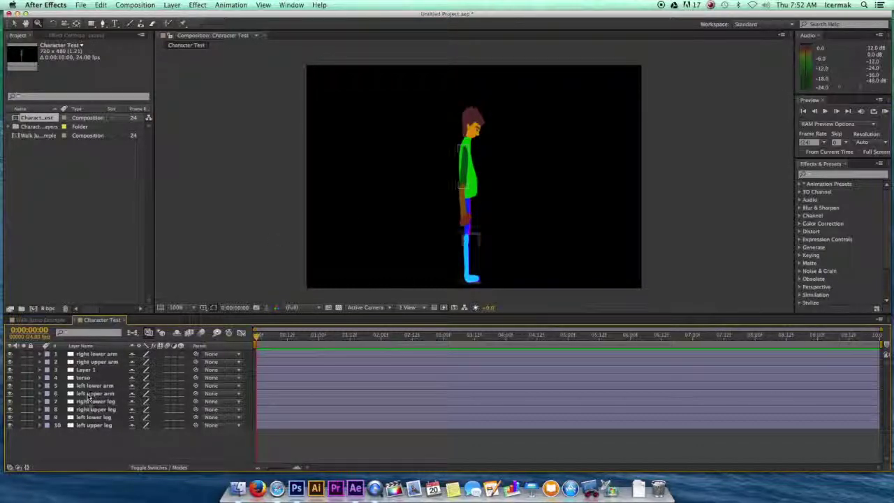
pyautogui.click(88, 425)
pyautogui.click(91, 417)
pyautogui.click(187, 395)
pyautogui.click(164, 382)
pyautogui.click(153, 428)
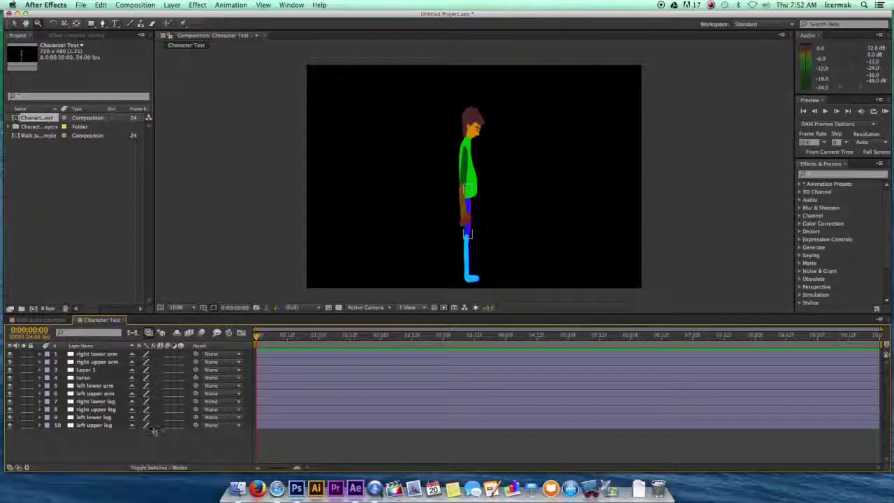
# - Parent the right lower arm layer to the right upper arm, and the right upper arm to the torso
pyautogui.click(207, 358)
pyautogui.click(196, 392)
pyautogui.click(199, 440)
pyautogui.click(198, 356)
pyautogui.click(143, 439)
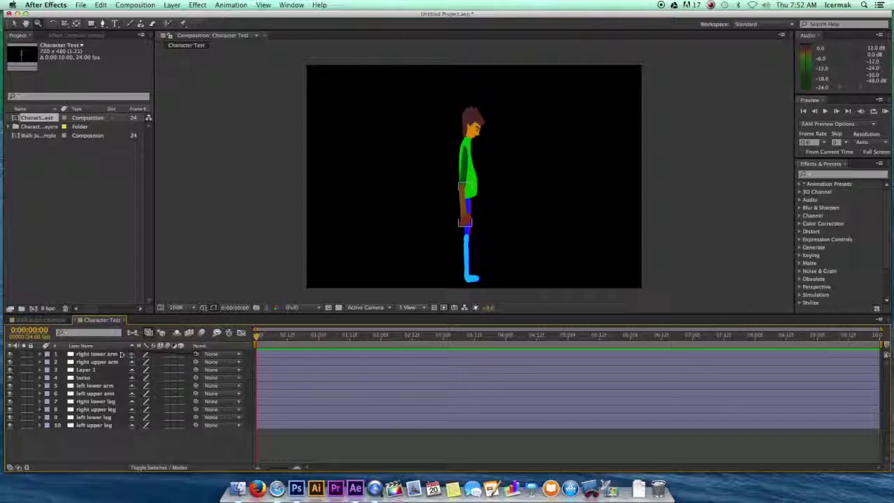
pyautogui.moveTo(112, 357); pyautogui.dragTo(111, 364)
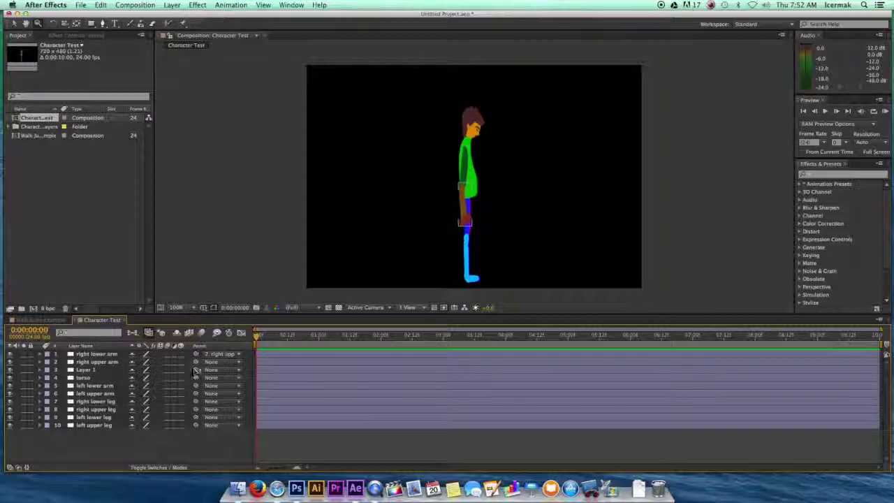
pyautogui.moveTo(196, 363); pyautogui.dragTo(120, 378)
# - Rename Layer 1 as Head and parent it to the torso layer
pyautogui.click(82, 371)
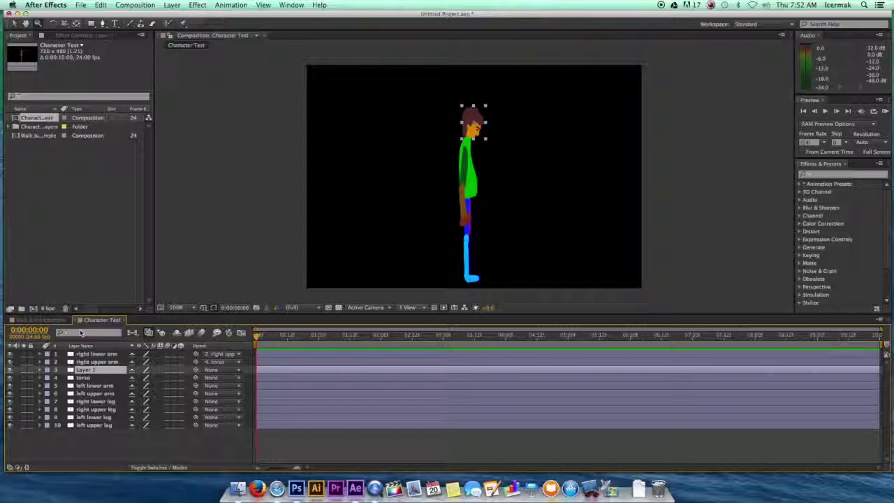
pyautogui.press('Return')
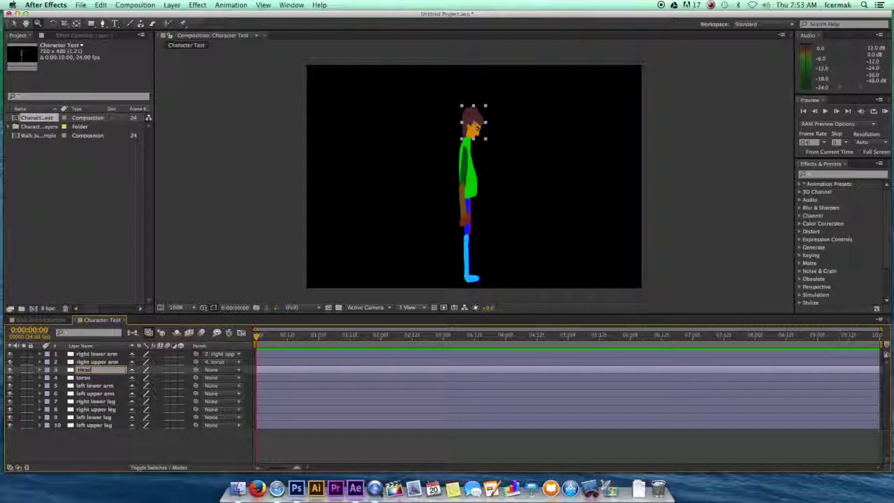
pyautogui.click(196, 440)
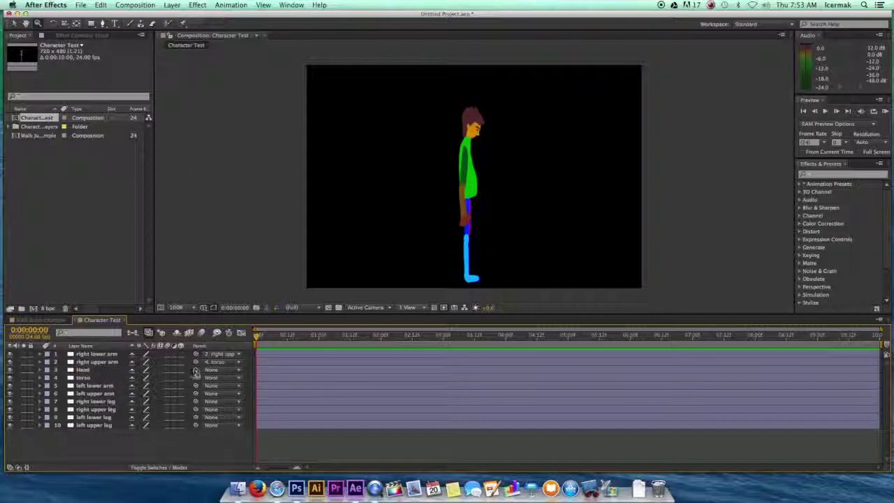
pyautogui.moveTo(195, 370); pyautogui.dragTo(84, 378)
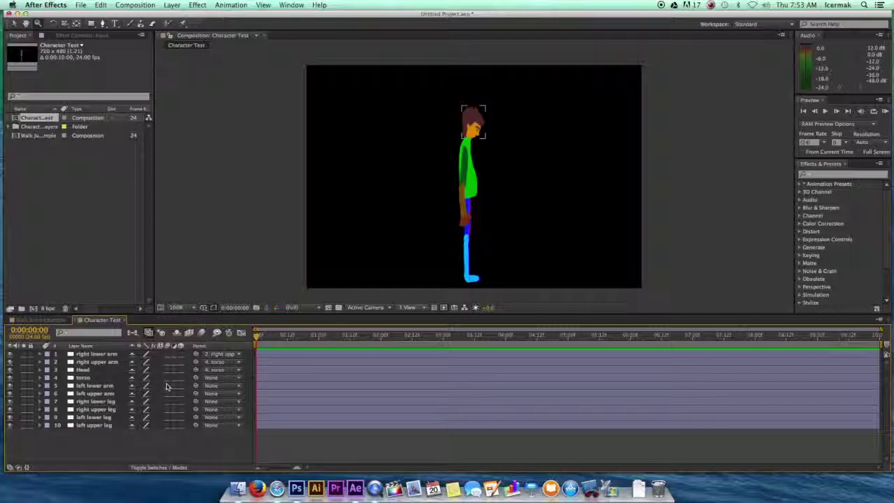
# - Parent the left upper arm and both upper legs to the torso, and the remaining lower limbs to their matching upper limbs
pyautogui.moveTo(196, 385); pyautogui.dragTo(173, 378)
pyautogui.moveTo(195, 409); pyautogui.dragTo(173, 378)
pyautogui.moveTo(195, 424); pyautogui.dragTo(173, 378)
pyautogui.click(197, 428)
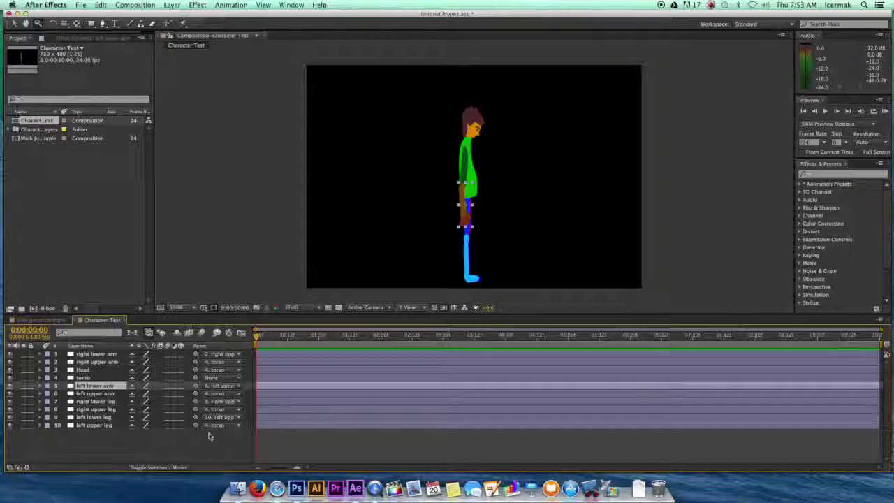
# - Add the Character Test composition as a layer in Walk Jump Example and fit the full 10 seconds in the timeline
pyautogui.click(47, 320)
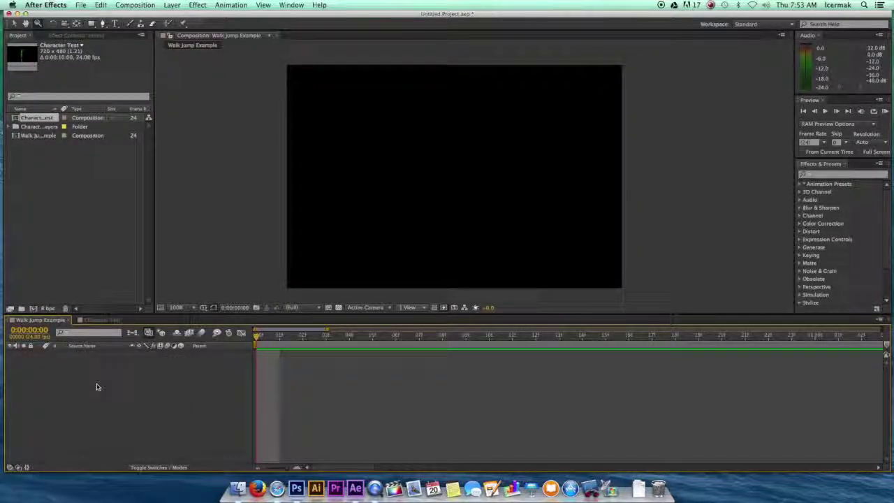
pyautogui.click(40, 117)
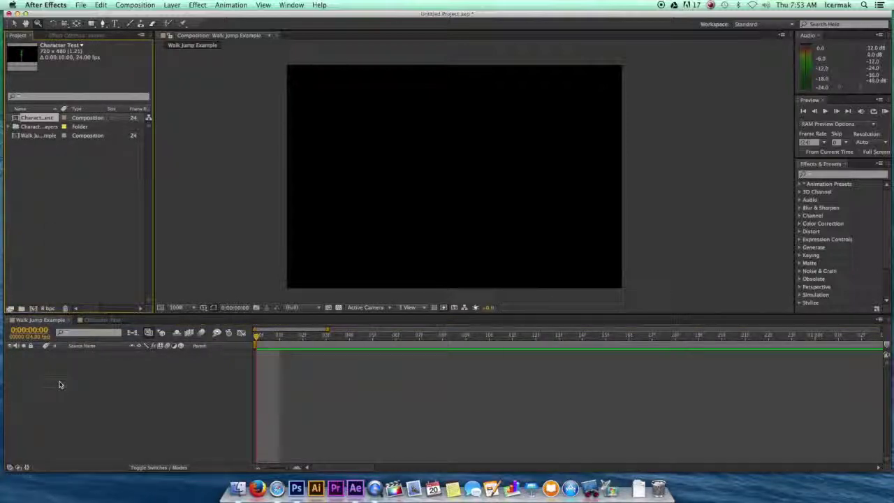
pyautogui.moveTo(59, 384); pyautogui.dragTo(70, 412)
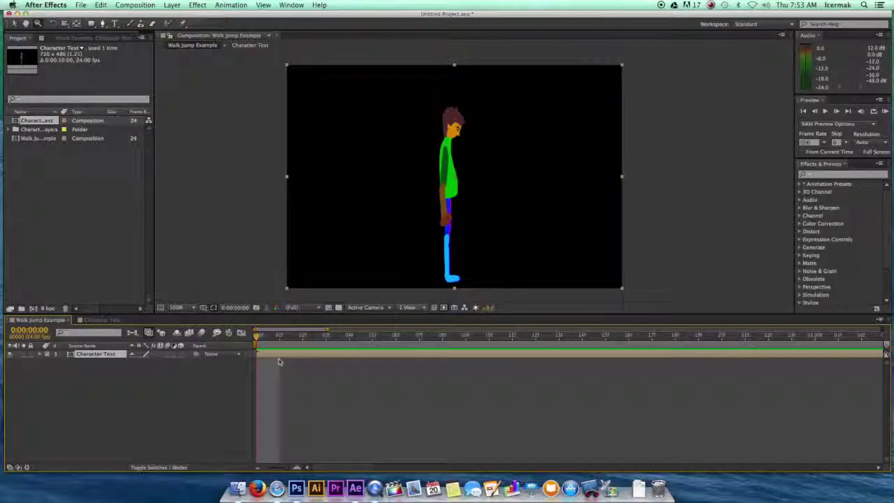
pyautogui.moveTo(286, 472); pyautogui.dragTo(268, 471)
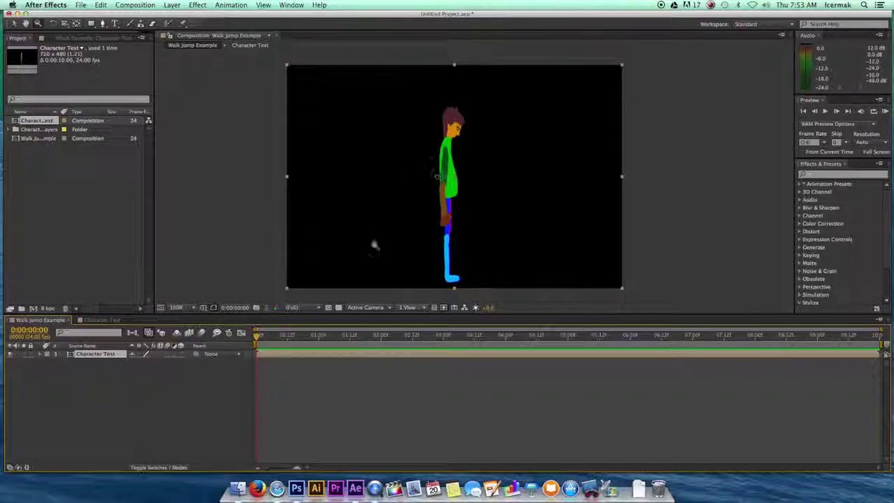
# - Move the character off the frame's left side to about -29, 241 and set a Position keyframe at 0:00
pyautogui.click(61, 40)
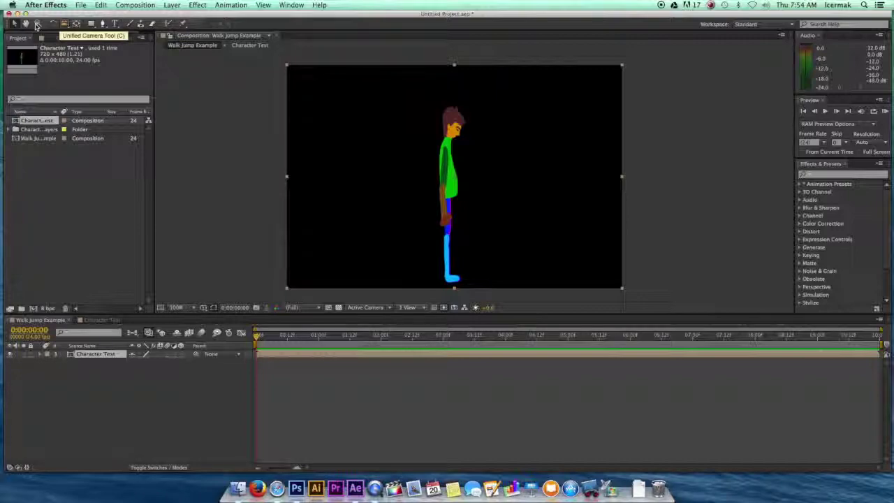
pyautogui.moveTo(444, 189); pyautogui.dragTo(266, 190)
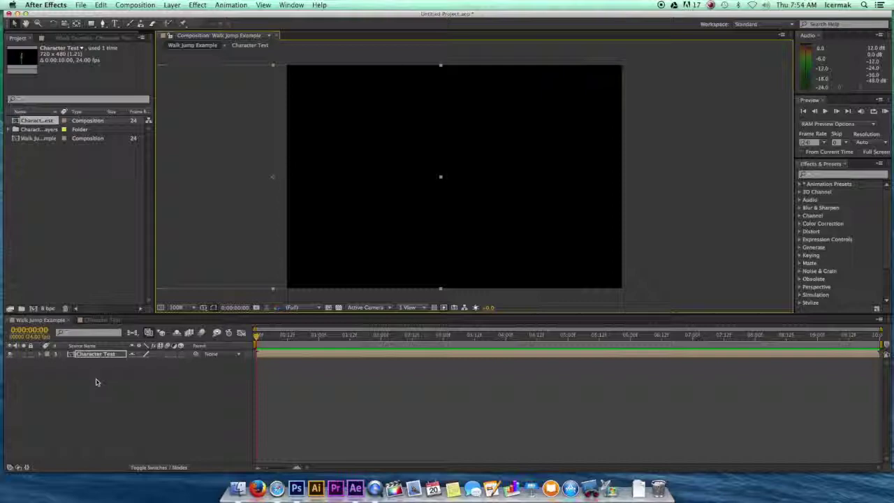
pyautogui.press('p')
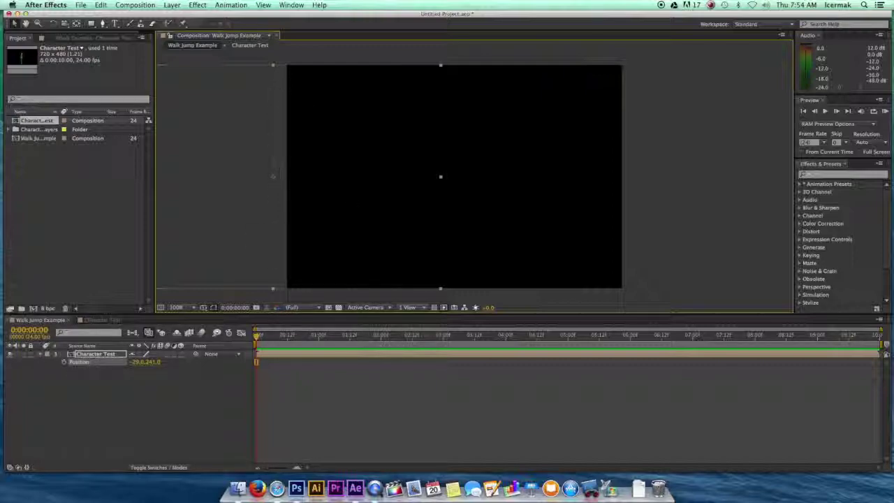
pyautogui.click(62, 363)
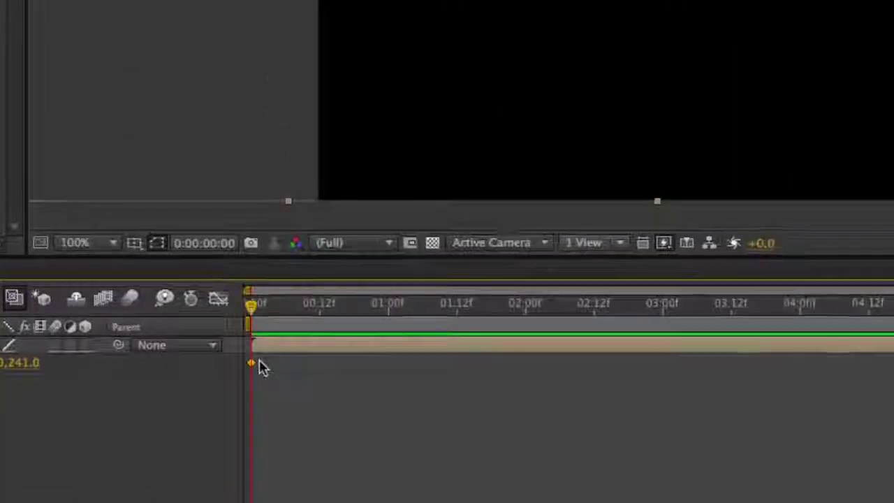
pyautogui.moveTo(253, 289)
pyautogui.mouseDown()
pyautogui.moveTo(301, 288)
pyautogui.moveTo(243, 293)
pyautogui.mouseUp()
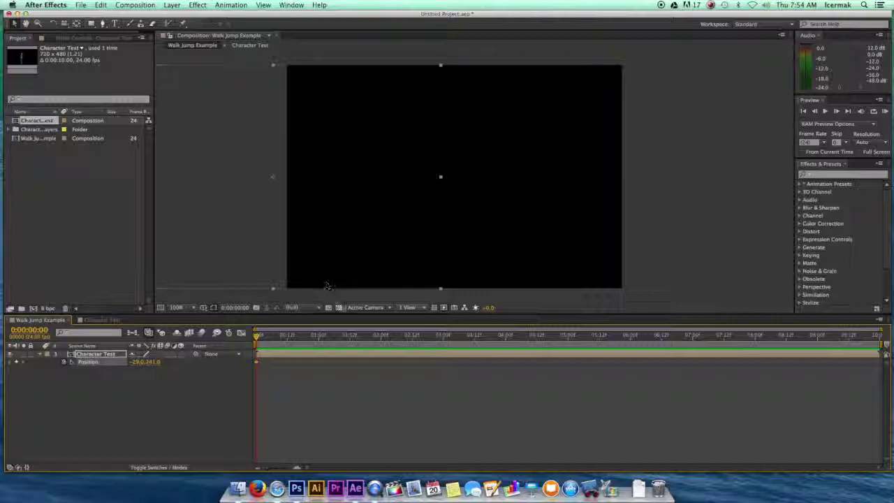
# - At 5:00, move the character straight across past the frame's right side to about 771, 241, and preview the motion from the start
pyautogui.click(260, 337)
pyautogui.moveTo(261, 338); pyautogui.dragTo(878, 342)
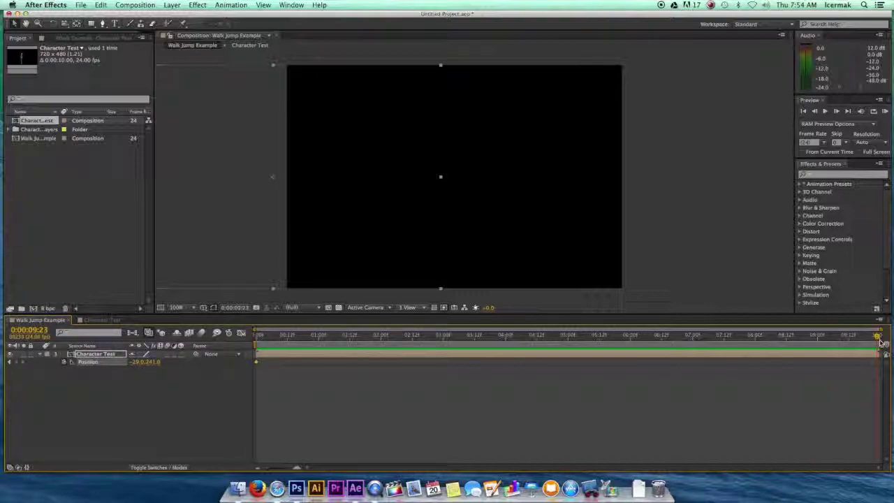
pyautogui.moveTo(869, 341); pyautogui.dragTo(569, 345)
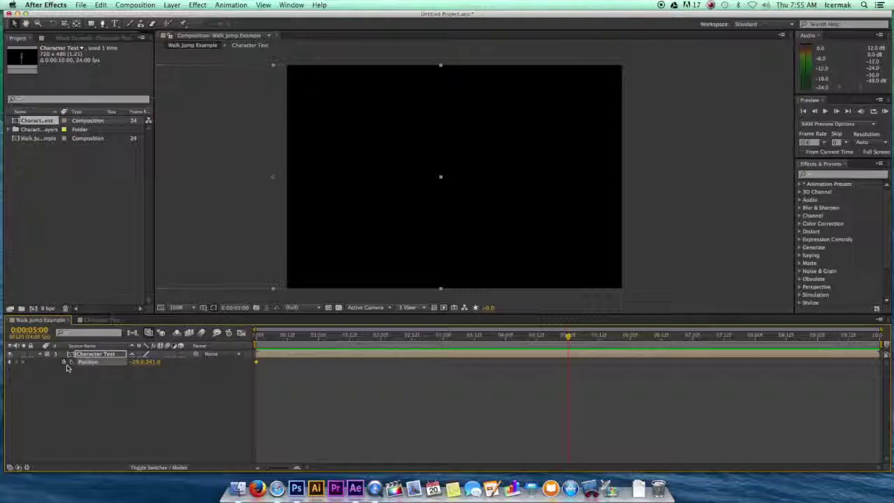
pyautogui.moveTo(244, 201); pyautogui.dragTo(628, 211)
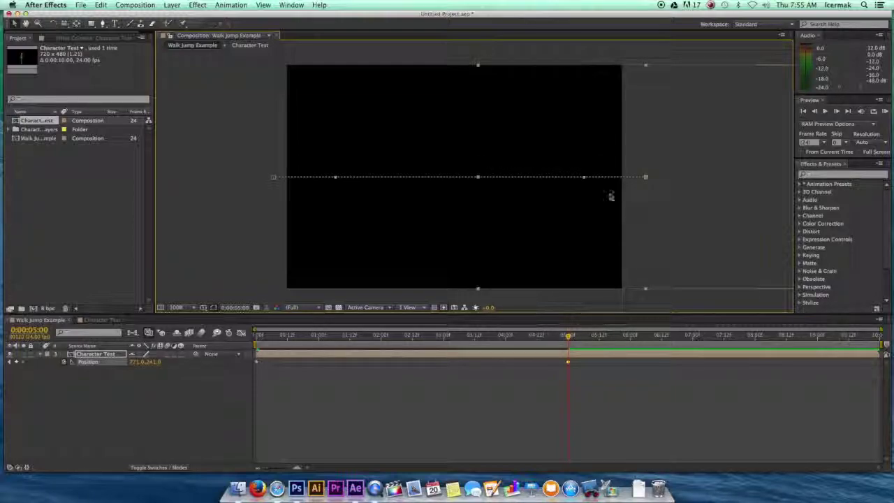
pyautogui.moveTo(568, 336); pyautogui.dragTo(510, 337)
pyautogui.moveTo(425, 345); pyautogui.dragTo(236, 341)
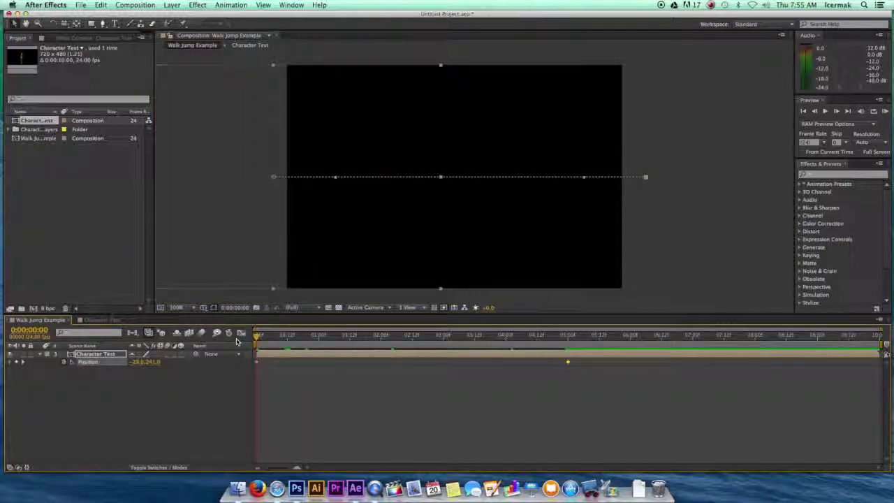
pyautogui.press('space')
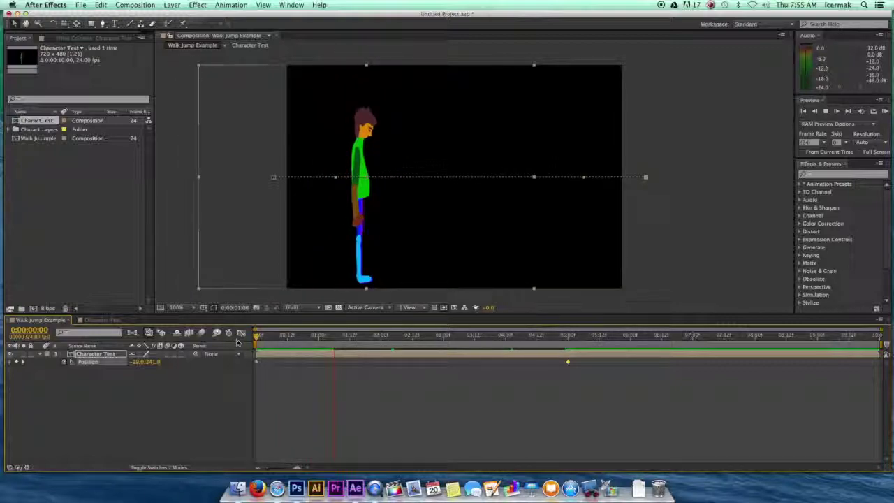
pyautogui.press('space')
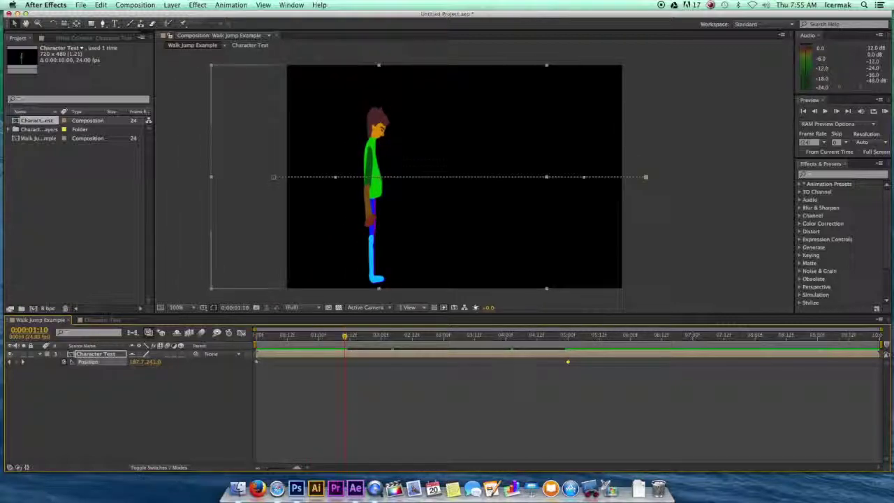
# - Move the ending Position keyframe to 3:00 and preview the motion from the start
pyautogui.moveTo(569, 365); pyautogui.dragTo(443, 363)
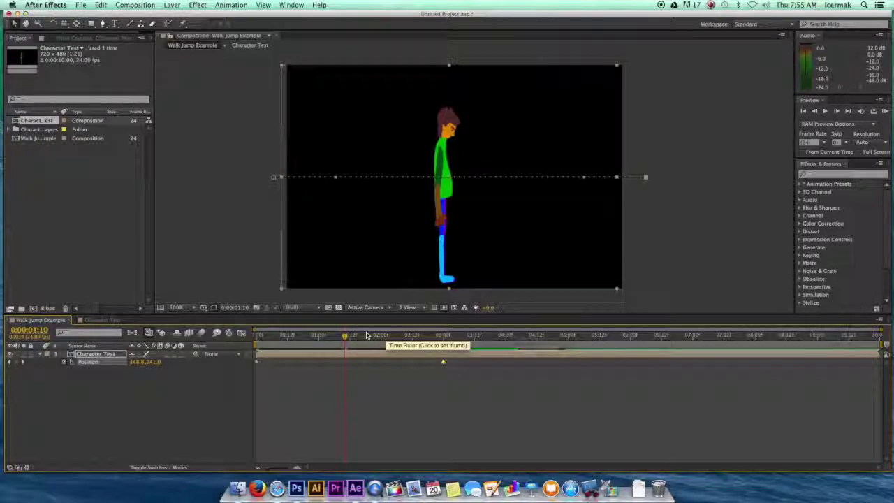
pyautogui.moveTo(344, 338); pyautogui.dragTo(238, 340)
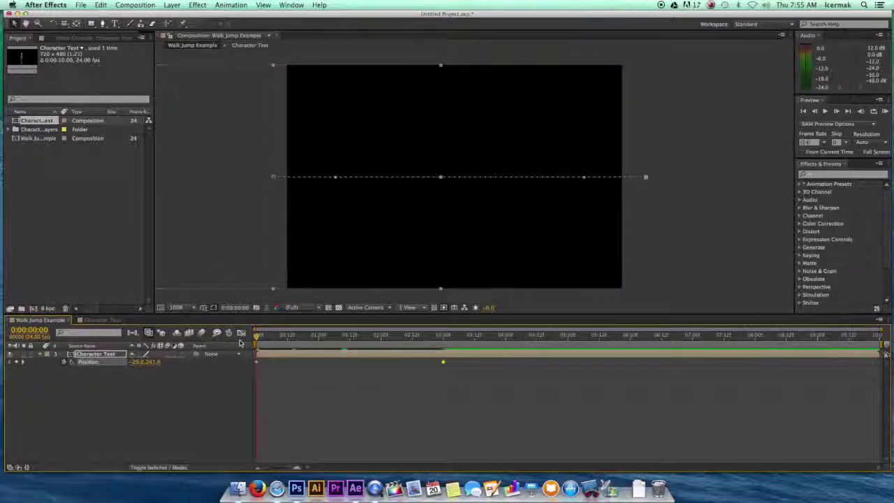
pyautogui.press('space')
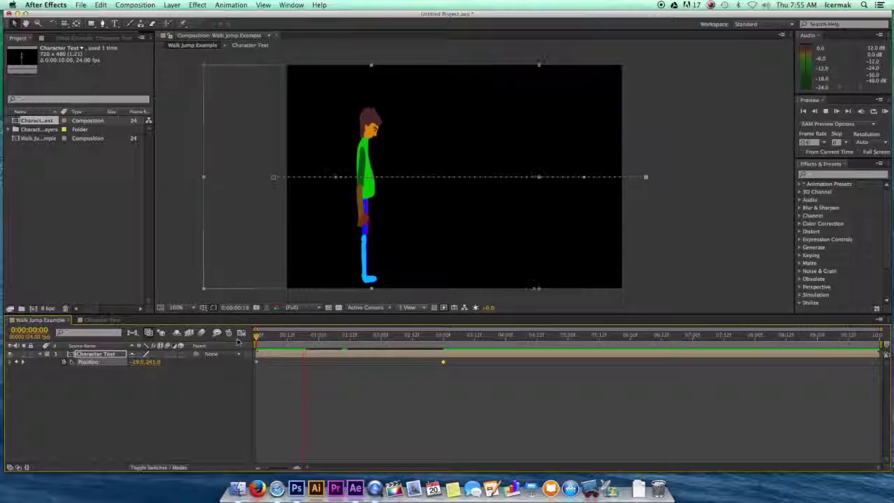
pyautogui.press('space')
# - Move the ending Position keyframe to 2:00 and play the faster motion from the start
pyautogui.moveTo(441, 362); pyautogui.dragTo(378, 363)
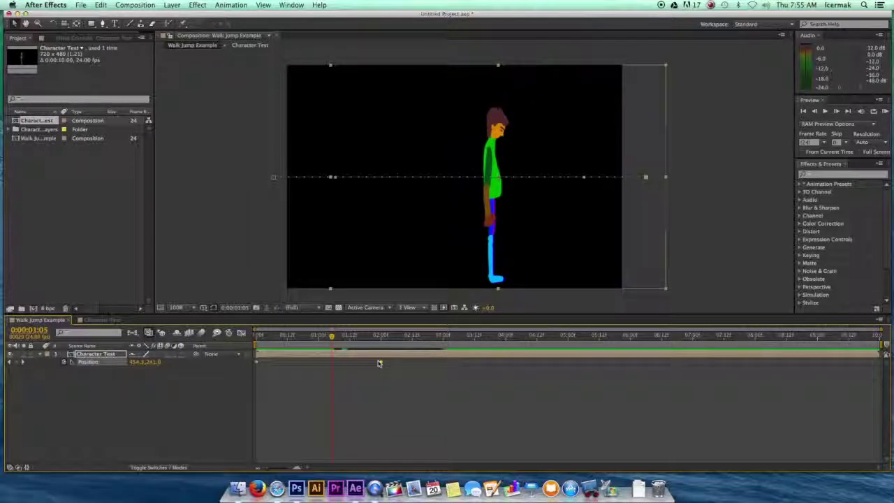
pyautogui.moveTo(332, 336); pyautogui.dragTo(226, 339)
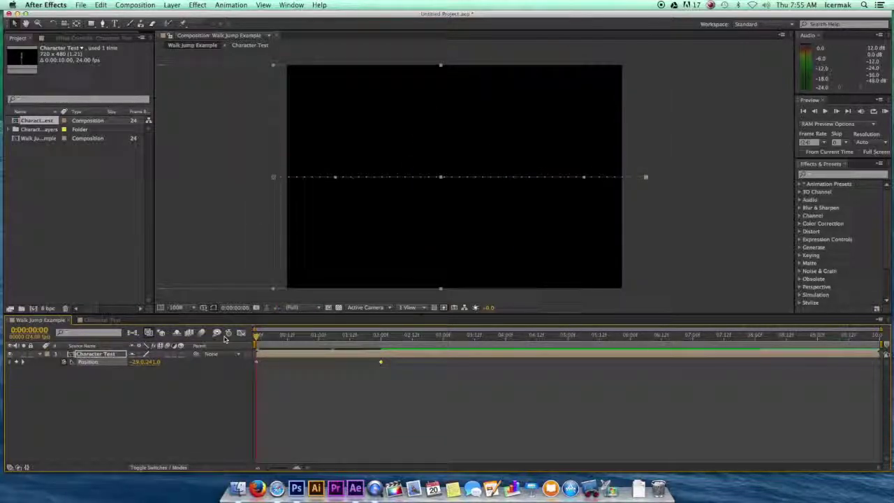
pyautogui.press('space')
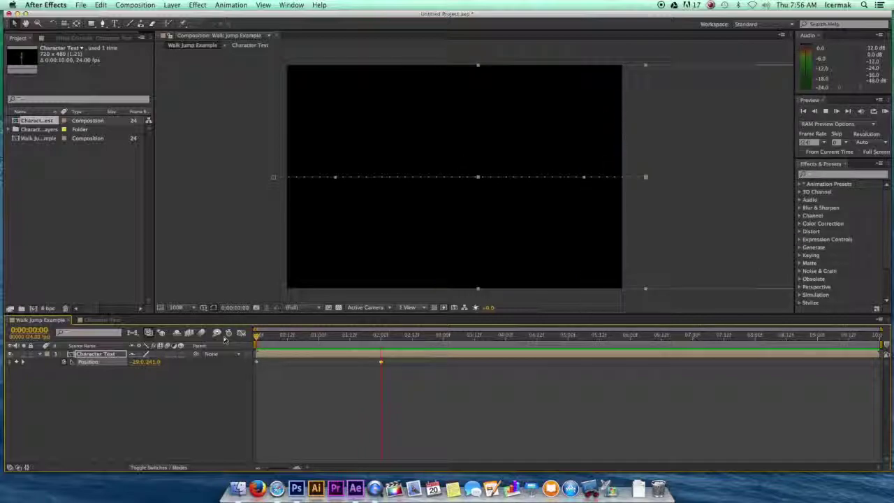
pyautogui.press('space')
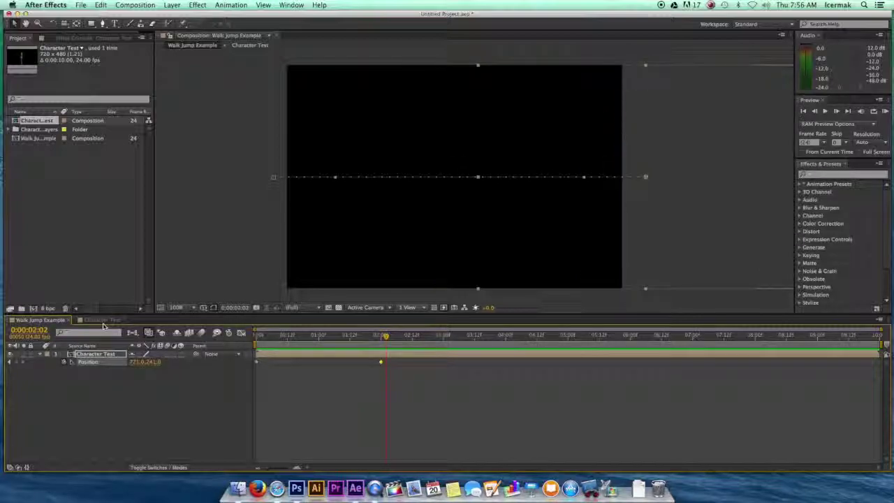
# - Return to the Character Test composition and consult the walk cycle.psd reference drawing in Photoshop, minimizing it when done
pyautogui.click(101, 319)
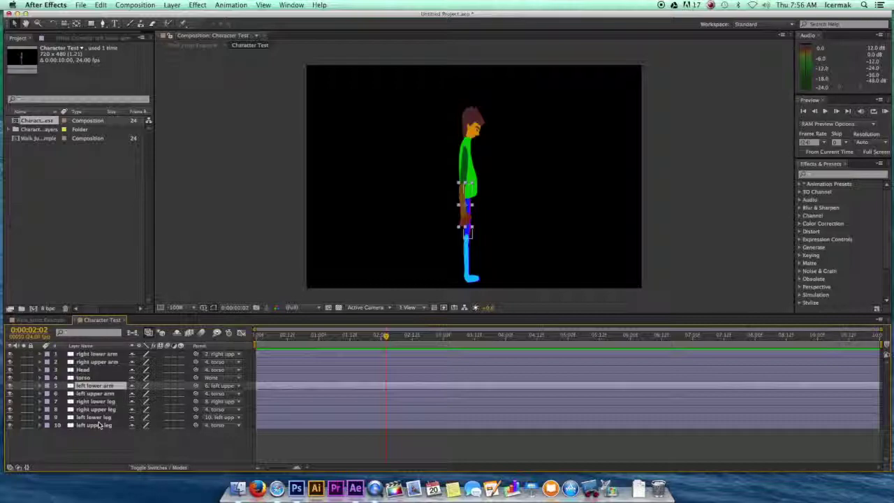
pyautogui.click(297, 488)
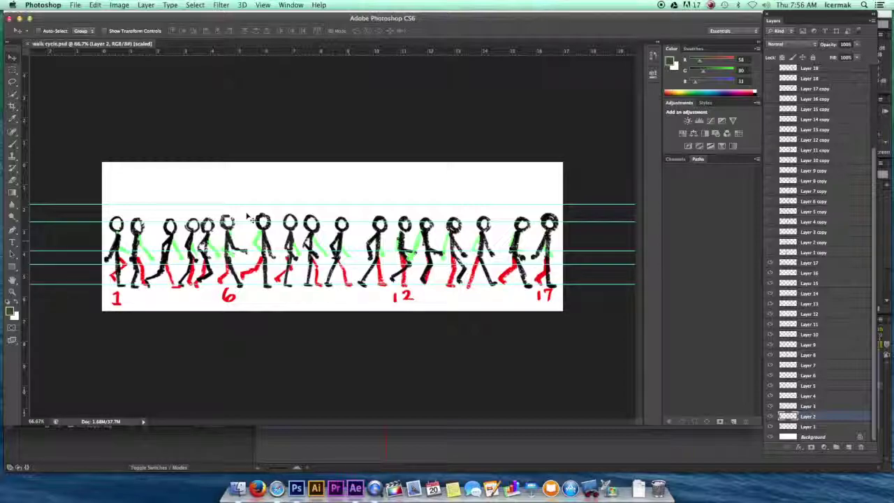
pyautogui.click(19, 18)
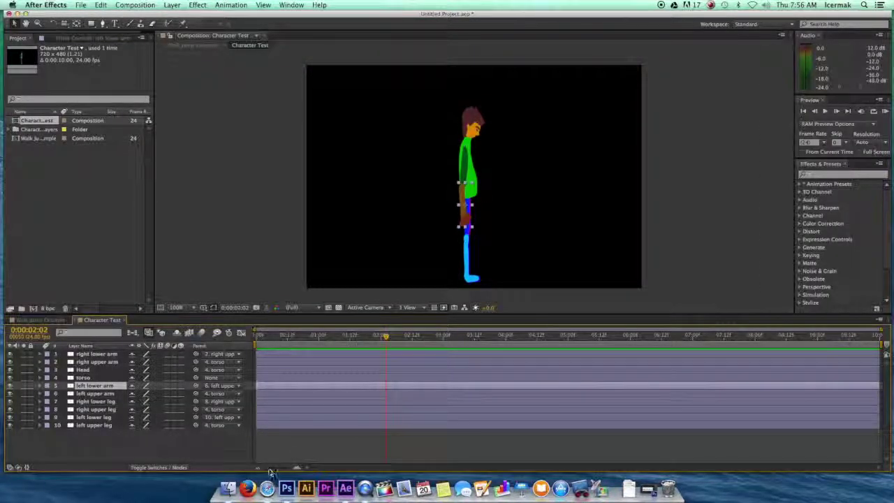
# - Scale the Character Test timeline to show individual frames and set the current time to 0:00:00:01
pyautogui.moveTo(274, 471); pyautogui.dragTo(289, 471)
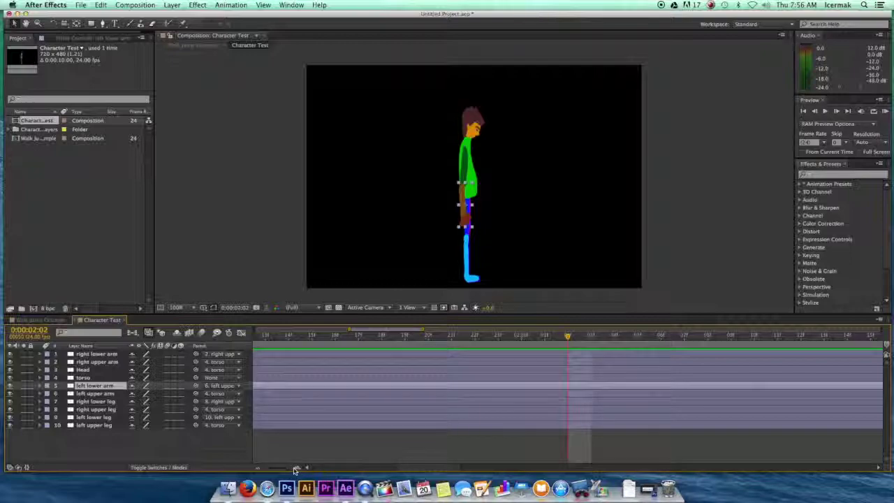
pyautogui.moveTo(569, 337); pyautogui.dragTo(265, 337)
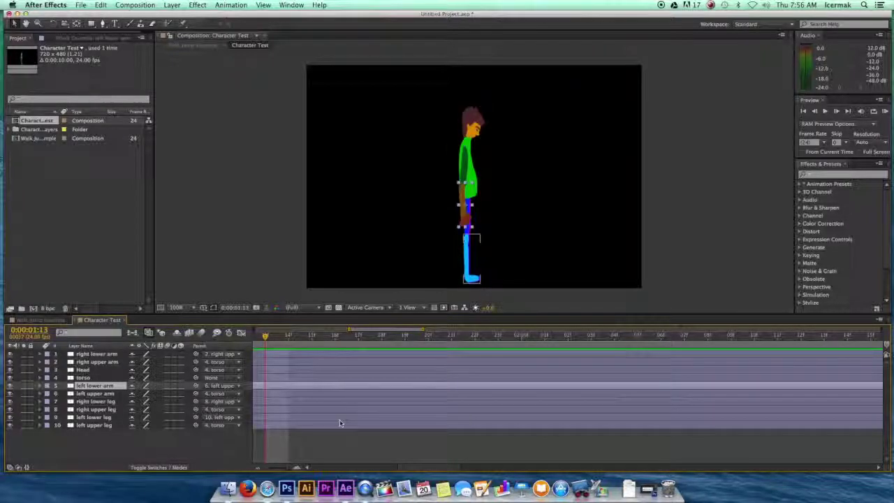
pyautogui.moveTo(419, 468); pyautogui.dragTo(311, 469)
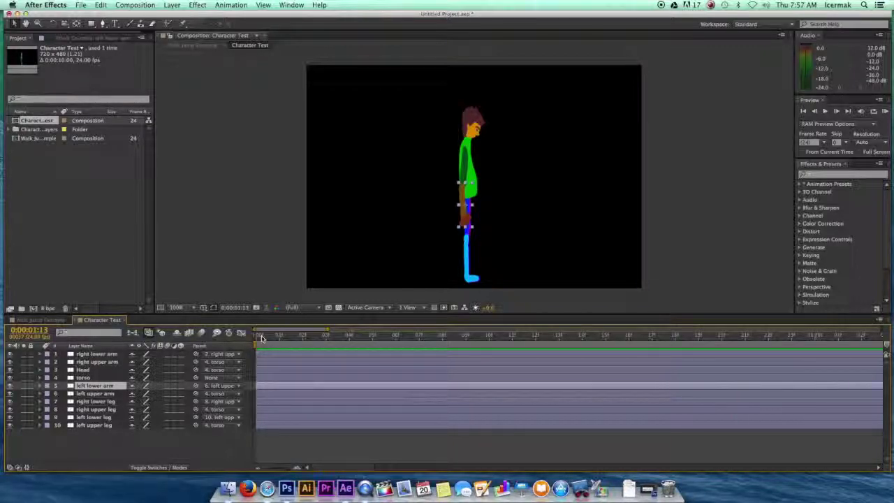
pyautogui.click(262, 338)
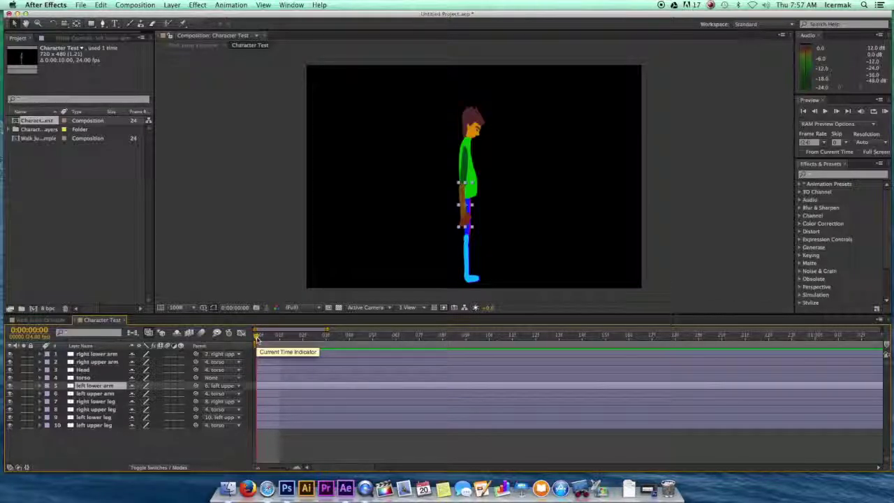
pyautogui.click(280, 338)
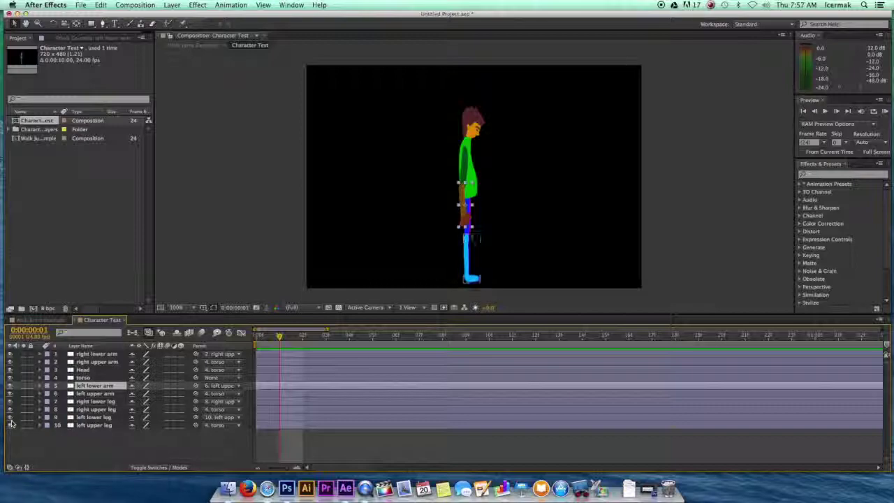
# - Try rotating the left lower leg from a Rotation keyframe at 0:00:00:01, undoing the rotation and removing the keyframe
pyautogui.click(95, 418)
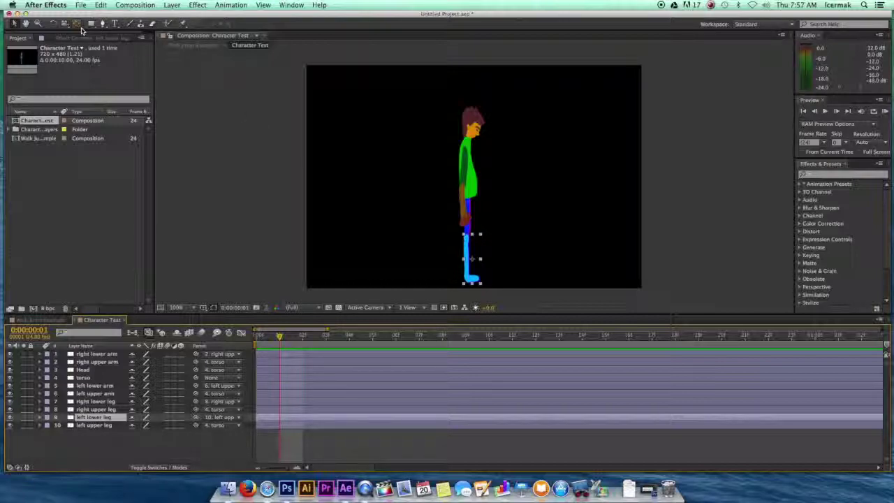
pyautogui.press('r')
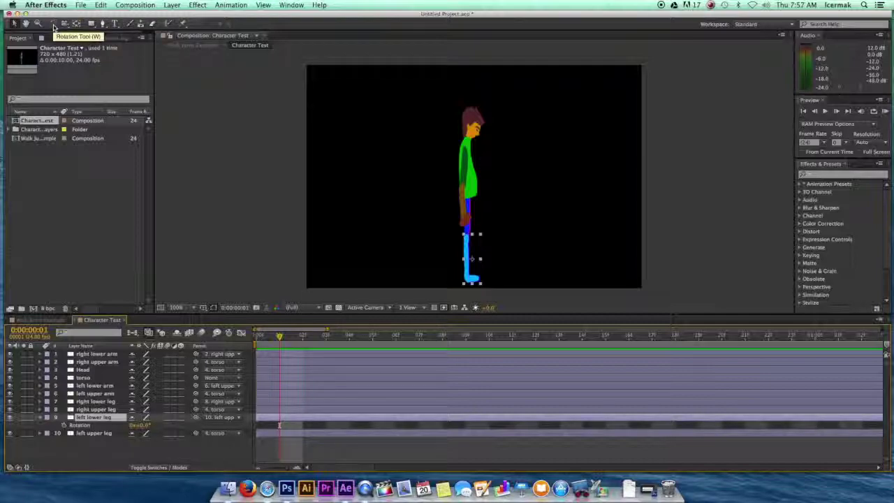
pyautogui.click(63, 426)
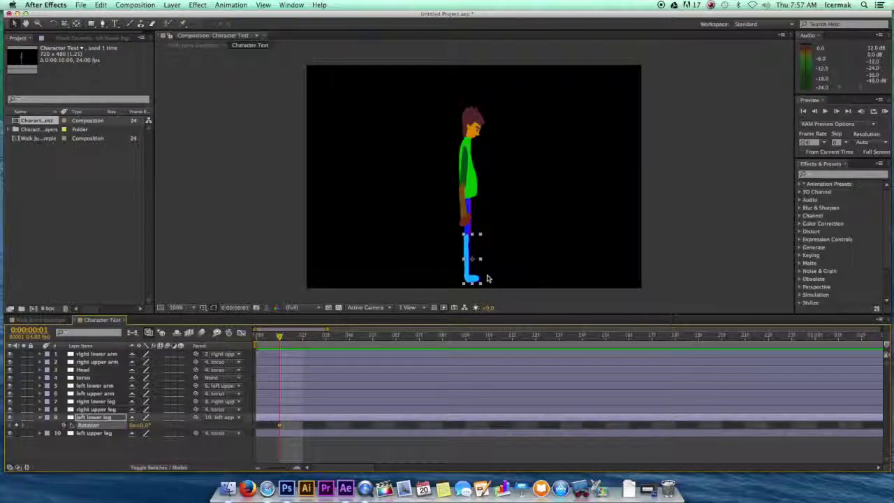
pyautogui.press('w')
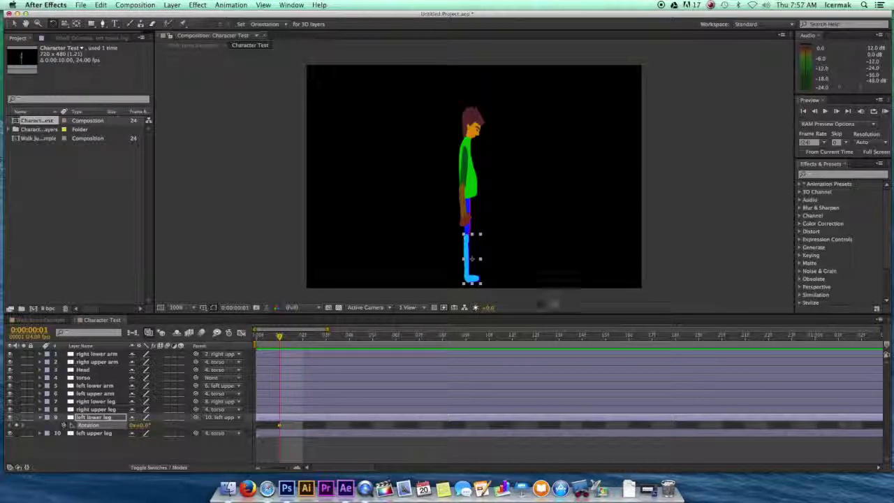
pyautogui.moveTo(482, 289); pyautogui.dragTo(462, 290)
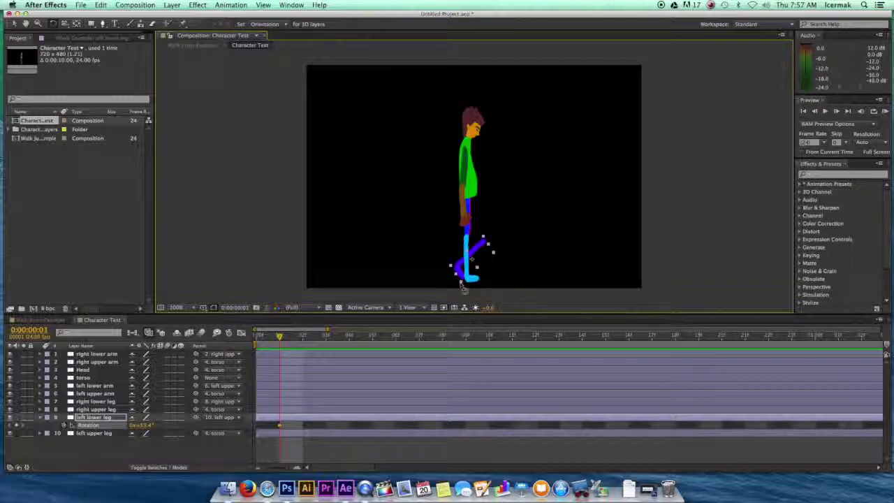
pyautogui.press('super+z')
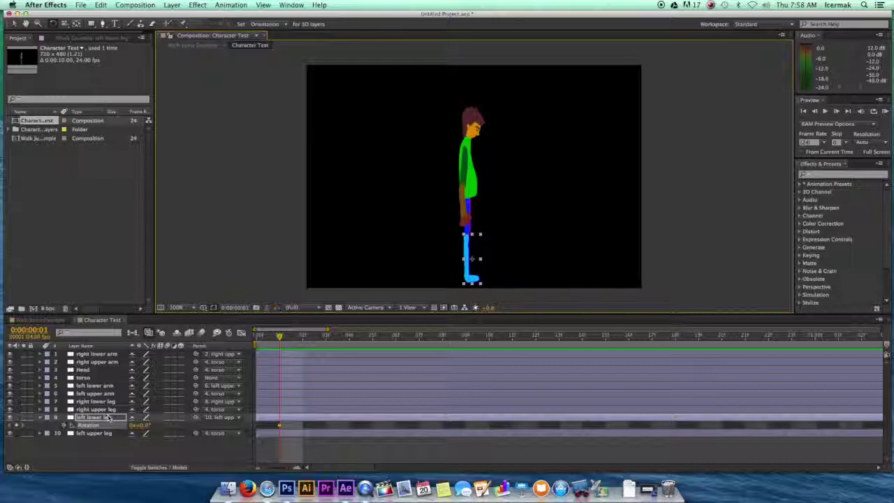
pyautogui.click(68, 427)
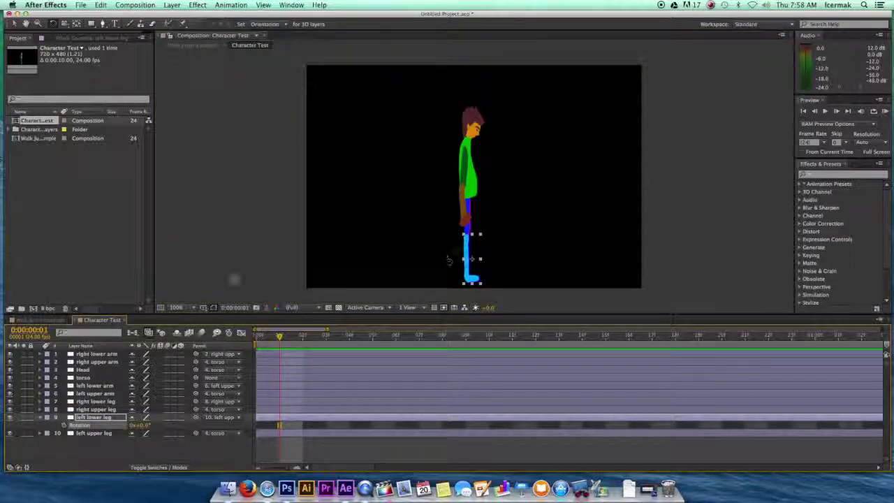
# - Move the left lower leg's anchor point from the layer's centre up to the knee with the Pan Behind tool
pyautogui.click(78, 26)
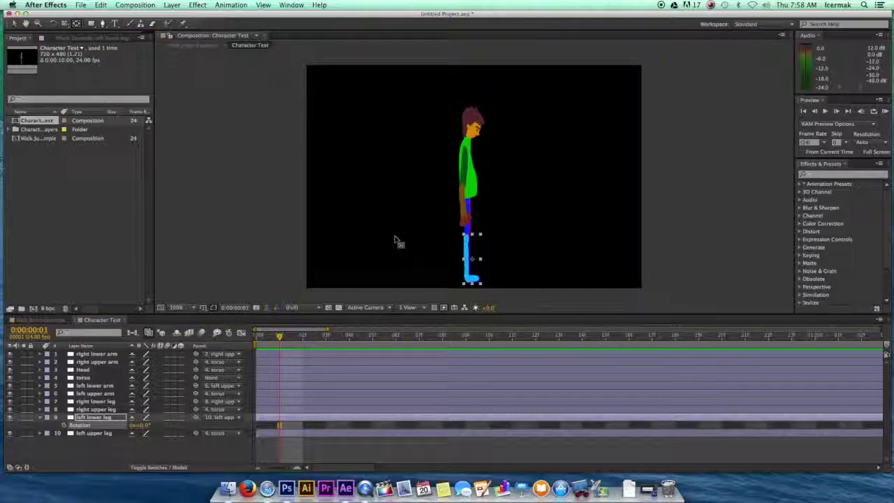
pyautogui.click(474, 258)
pyautogui.moveTo(474, 258); pyautogui.dragTo(467, 238)
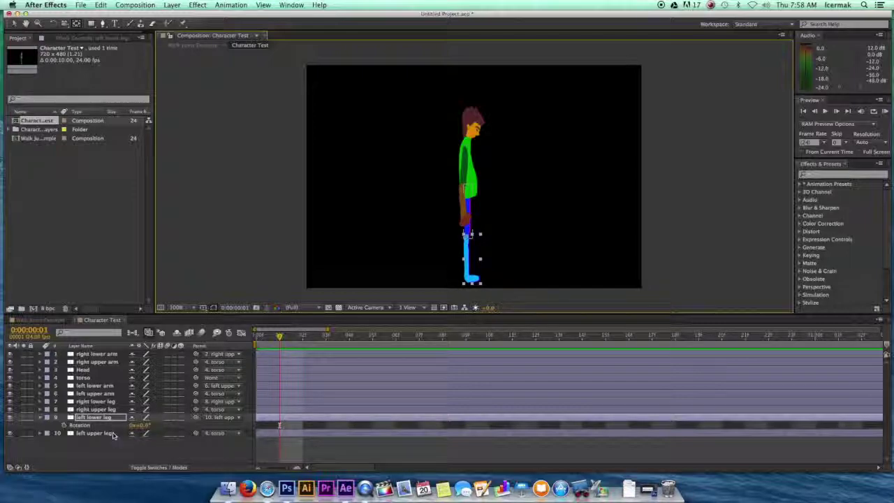
# - Move the anchor points of the left upper leg and right upper leg up to the hip joint
pyautogui.hotkey('ctrl', 'Down')
pyautogui.moveTo(479, 207); pyautogui.dragTo(468, 199)
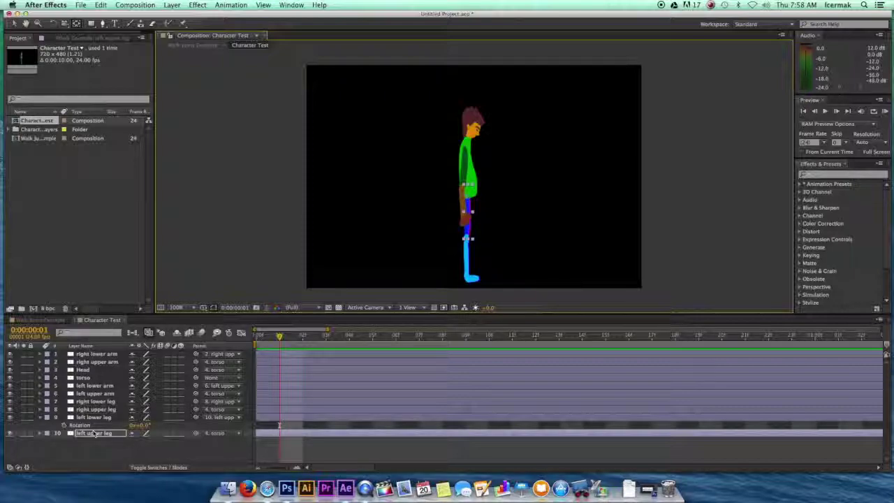
pyautogui.click(96, 409)
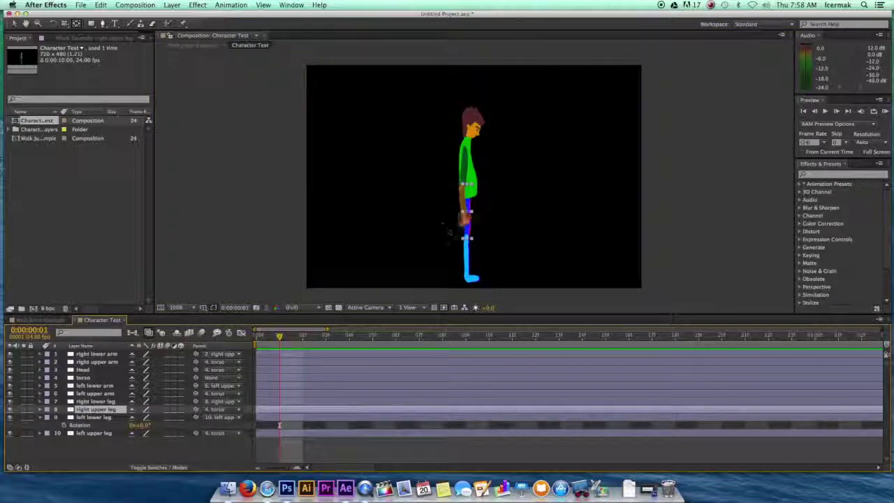
pyautogui.moveTo(471, 218)
pyautogui.mouseDown()
pyautogui.moveTo(470, 201)
pyautogui.moveTo(463, 206)
pyautogui.mouseUp()
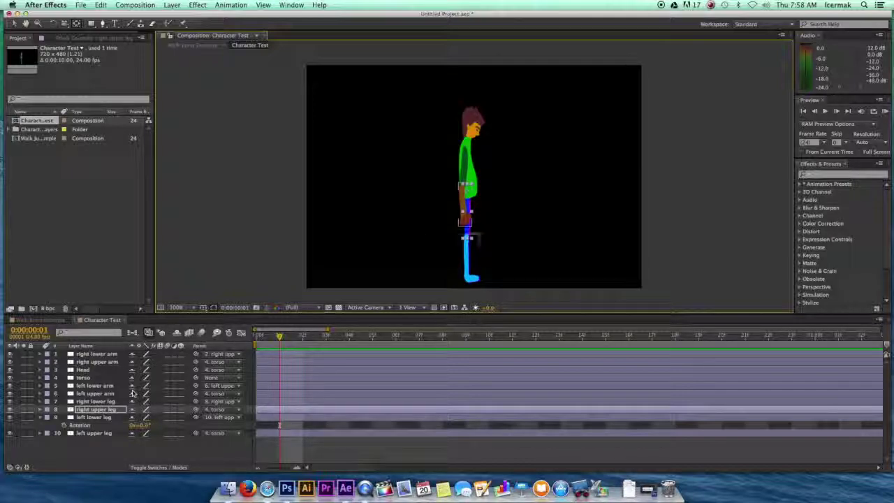
pyautogui.click(99, 434)
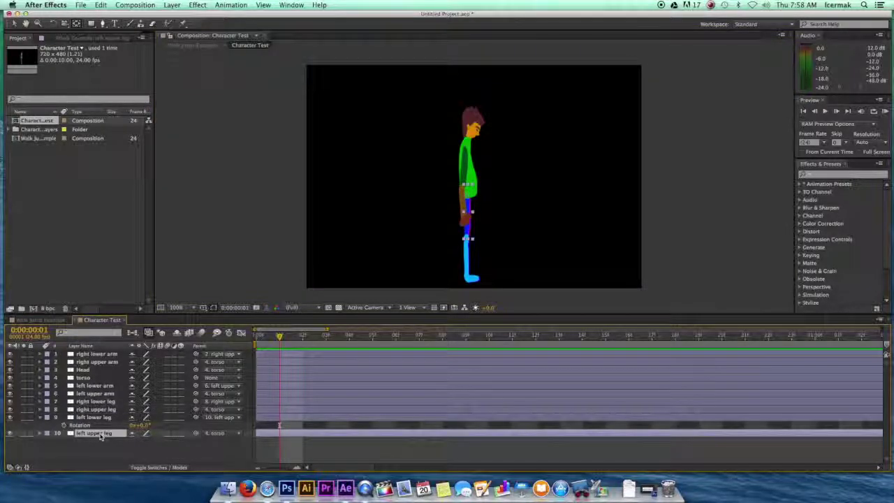
pyautogui.click(471, 201)
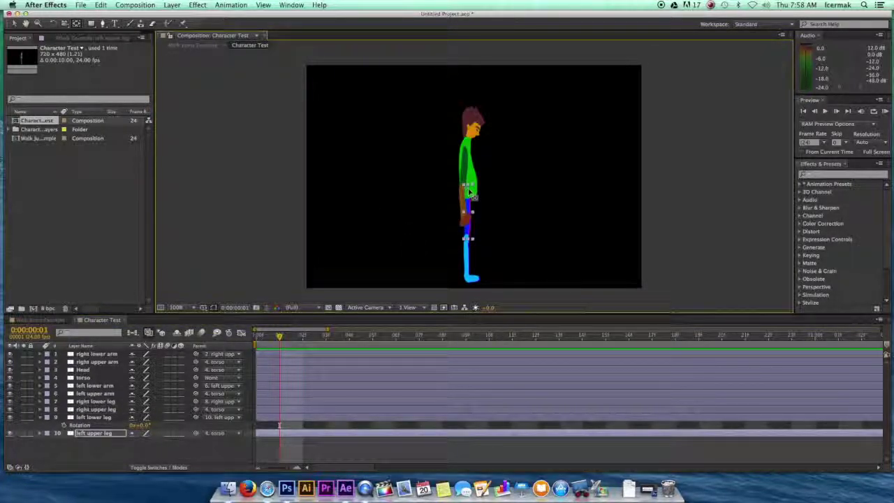
# - Move the right lower leg's anchor point up to the knee
pyautogui.click(96, 410)
pyautogui.click(98, 402)
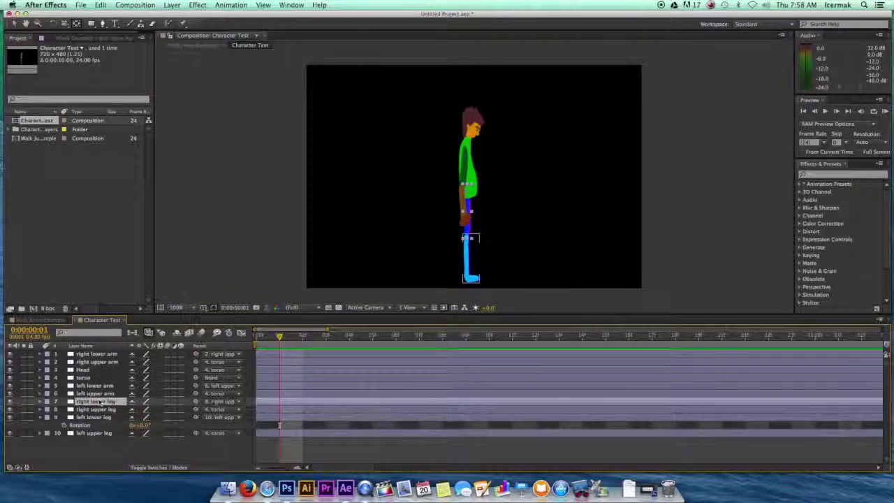
pyautogui.moveTo(474, 261); pyautogui.dragTo(468, 239)
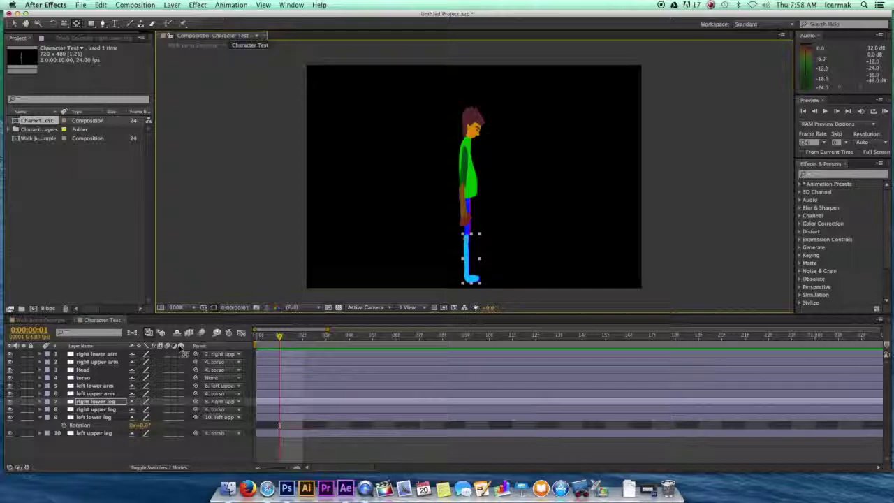
# - Move the left upper arm's anchor point to the shoulder and the left lower arm's anchor point to the elbow
pyautogui.click(101, 393)
pyautogui.moveTo(467, 172); pyautogui.dragTo(464, 151)
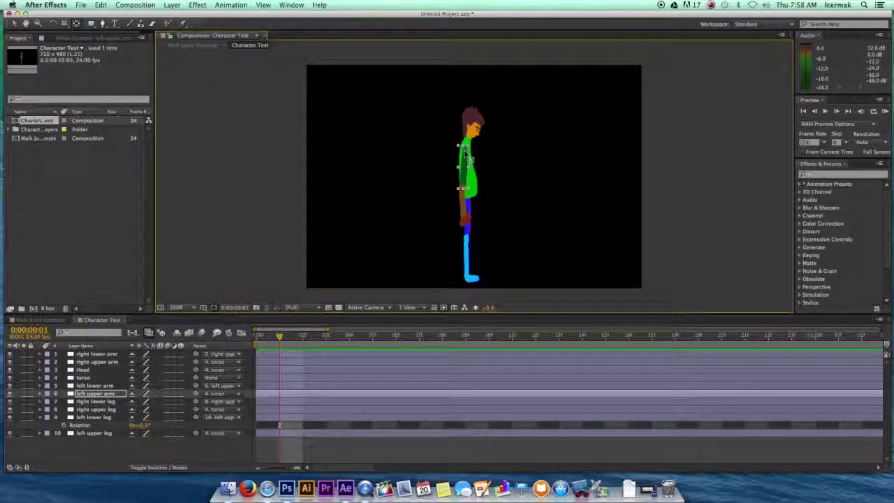
pyautogui.click(103, 393)
pyautogui.click(98, 385)
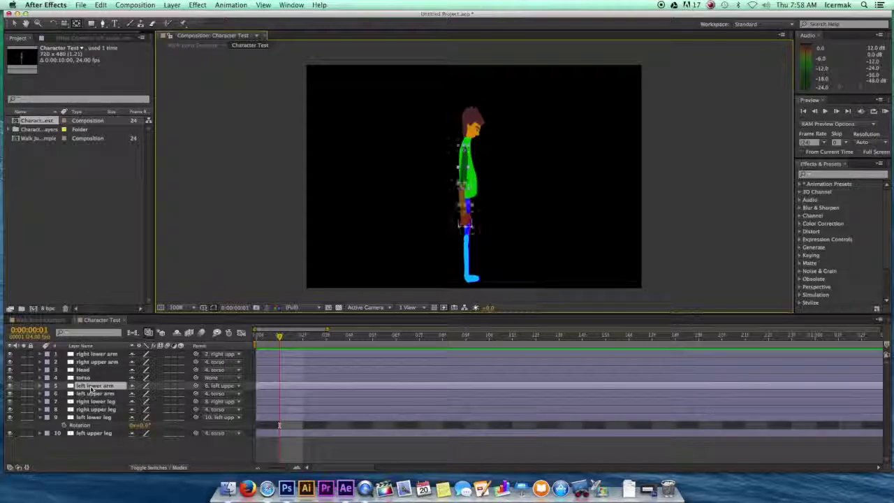
pyautogui.moveTo(468, 204); pyautogui.dragTo(461, 188)
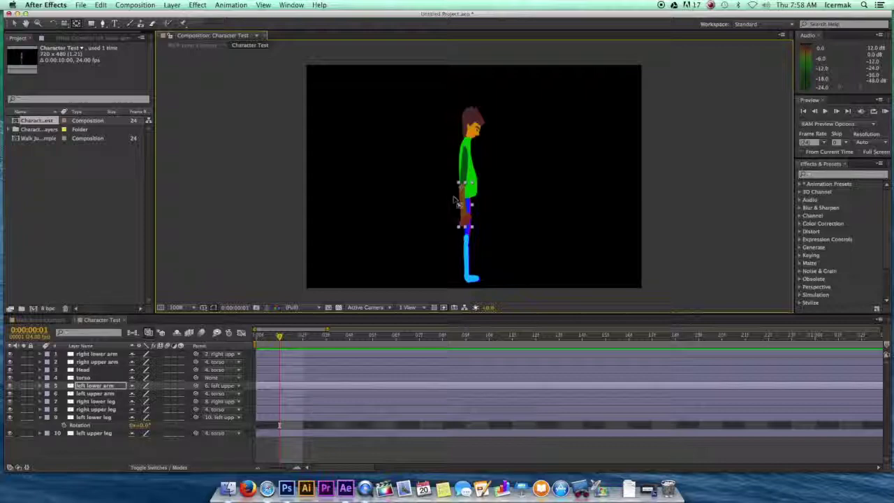
# - Move the torso's anchor point down to the waist and the Head's anchor point down to the neck
pyautogui.click(474, 197)
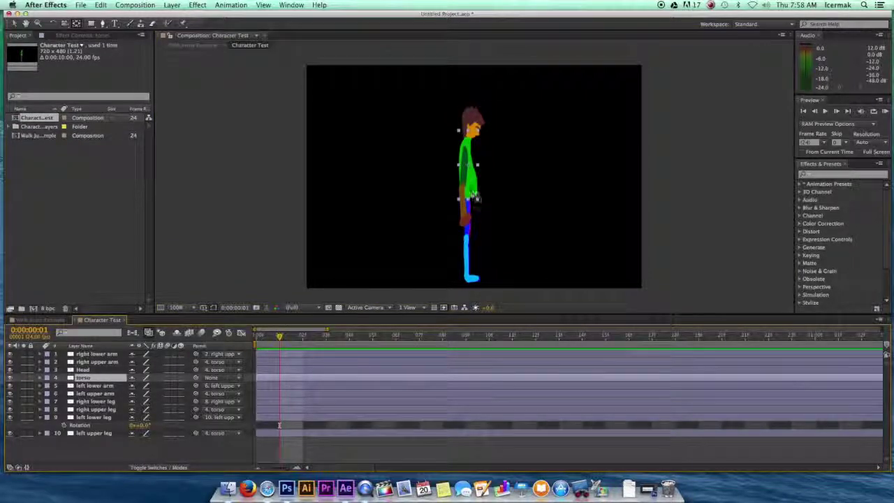
pyautogui.moveTo(468, 166); pyautogui.dragTo(468, 192)
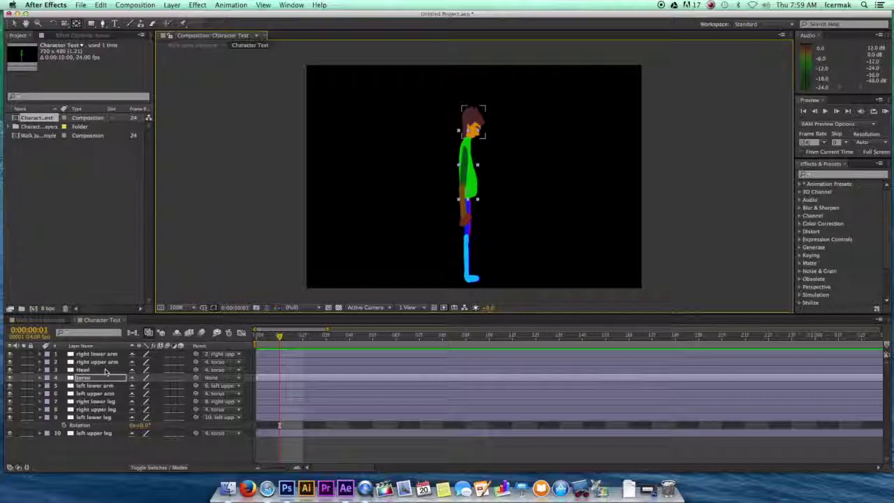
pyautogui.click(82, 370)
pyautogui.moveTo(474, 127); pyautogui.dragTo(474, 140)
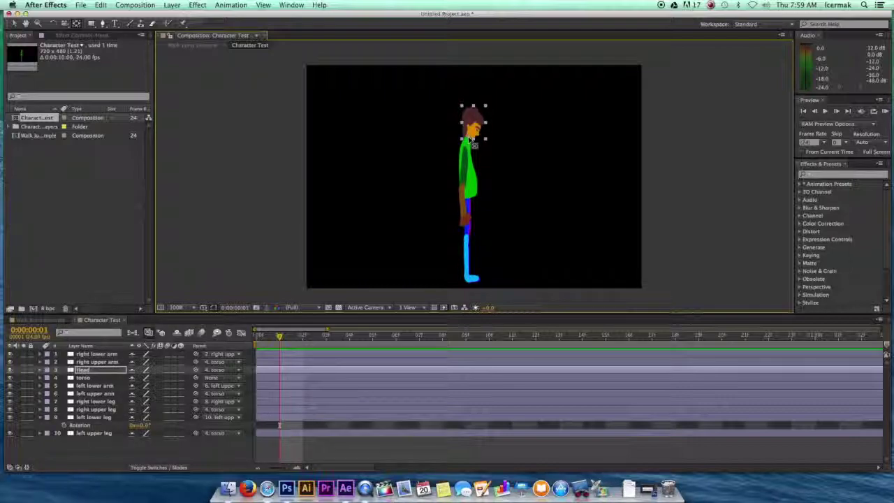
# - Move the right upper arm's anchor point to the shoulder and the right lower arm's anchor point to the elbow
pyautogui.click(464, 167)
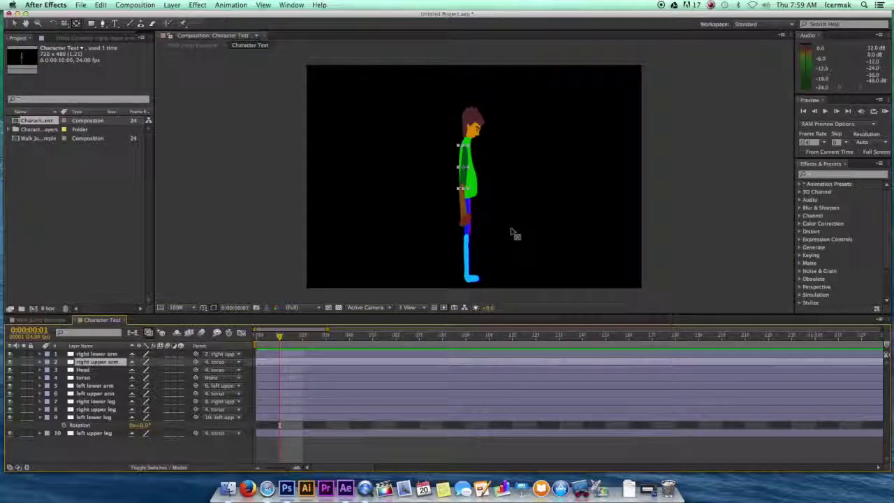
pyautogui.click(464, 168)
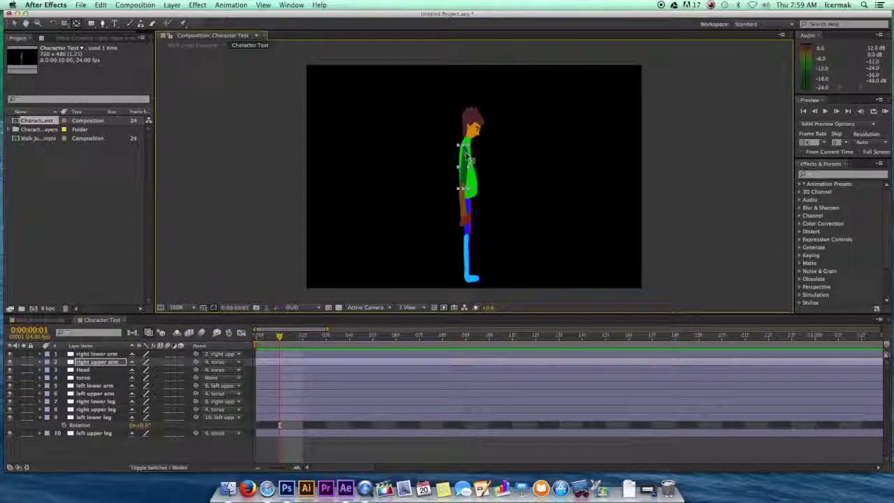
pyautogui.click(101, 354)
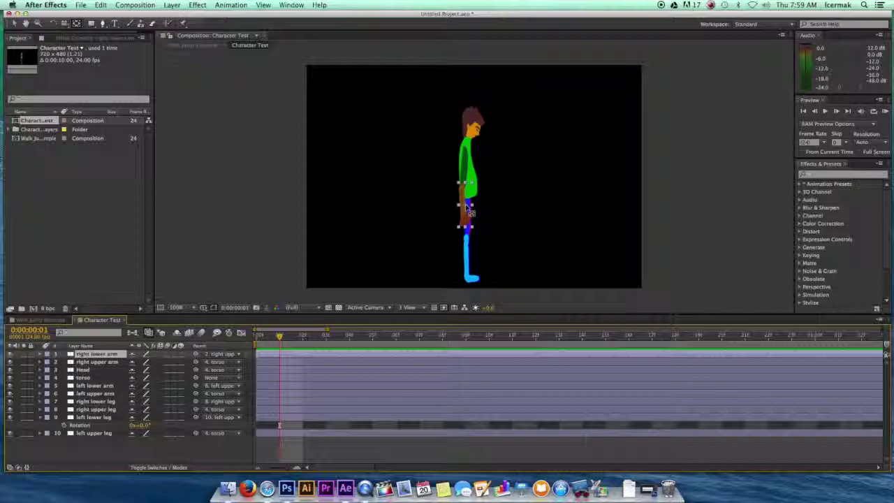
pyautogui.click(468, 204)
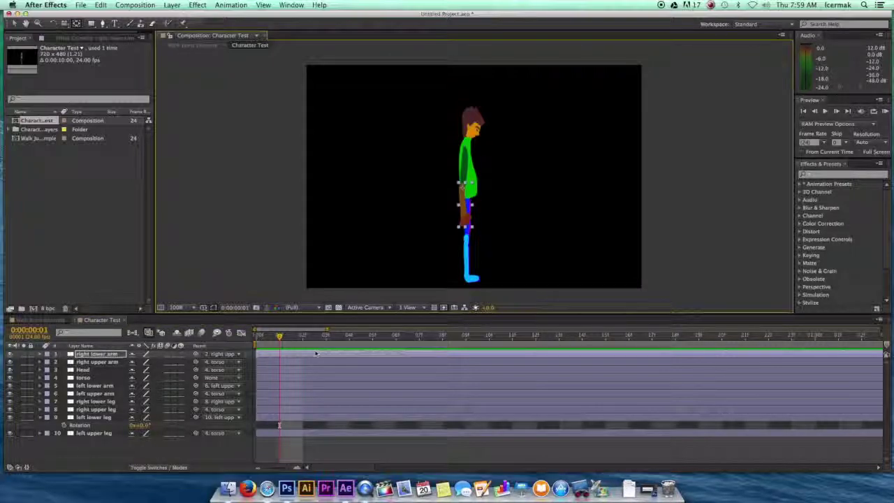
# - Enable Rotation keyframing on the left lower leg at 0:00:00:01 and rotate it backward about 65° around the knee
pyautogui.click(279, 424)
pyautogui.click(63, 425)
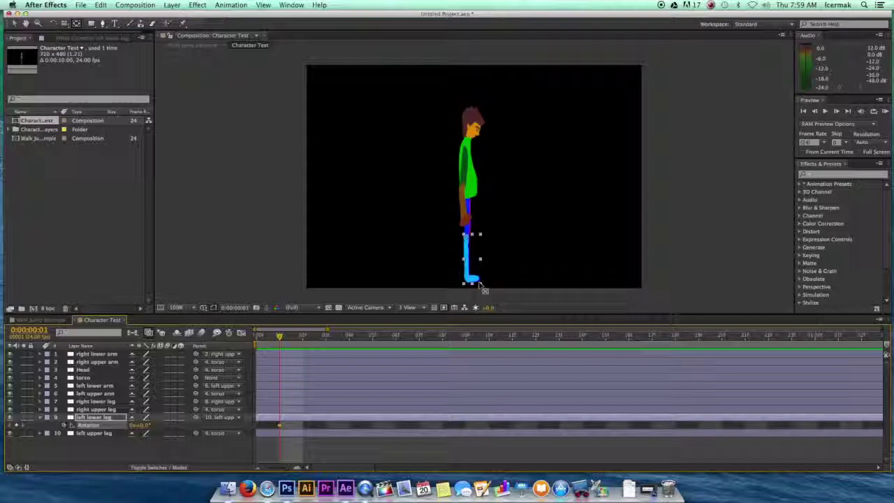
pyautogui.click(52, 23)
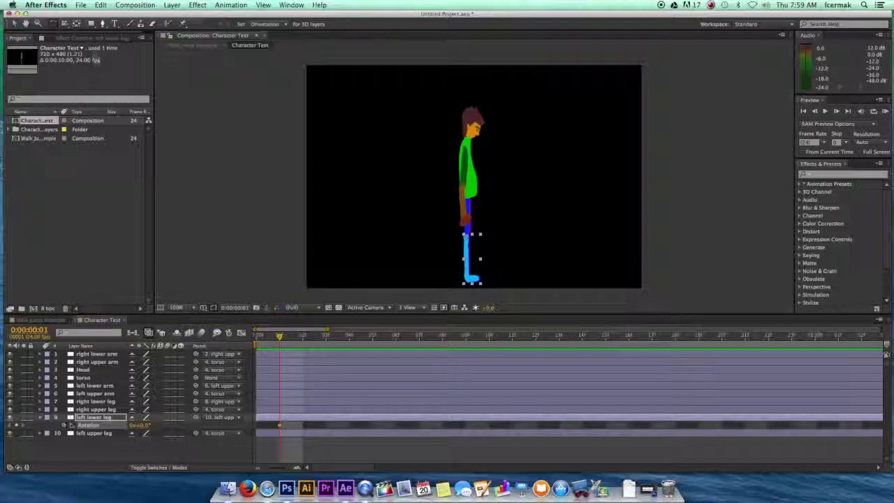
pyautogui.click(487, 289)
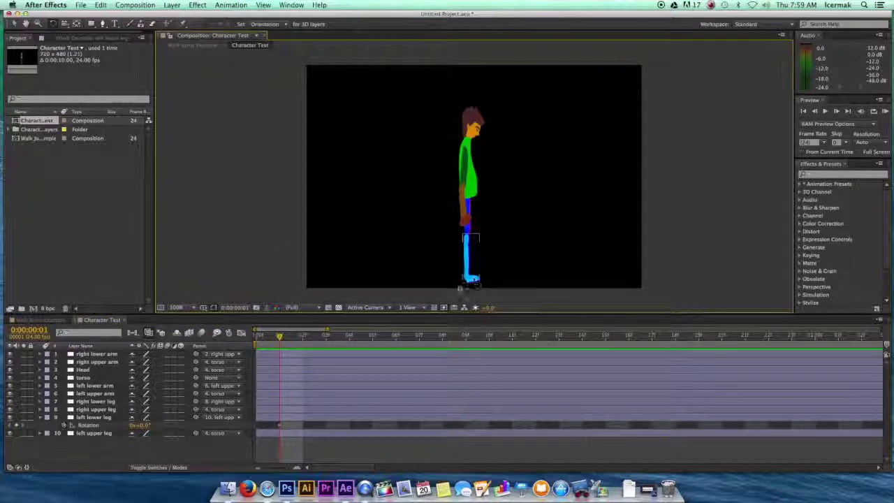
pyautogui.click(467, 281)
pyautogui.moveTo(488, 289); pyautogui.dragTo(439, 276)
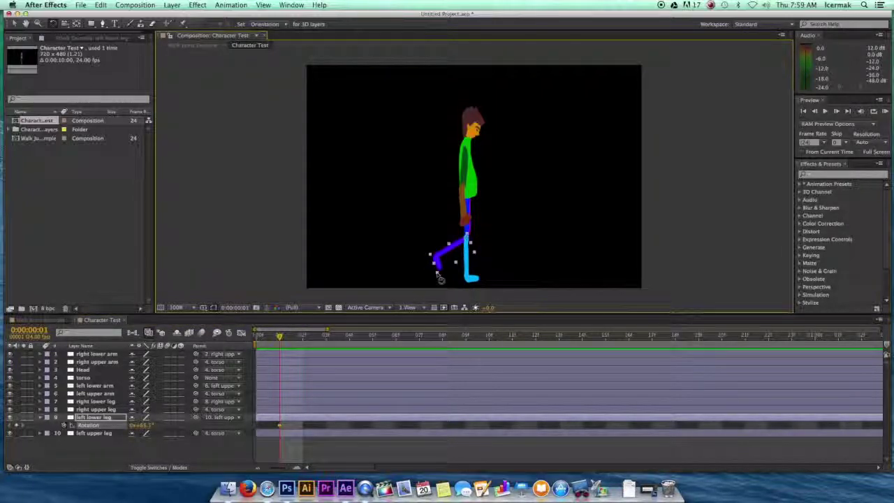
# - Rotate the left upper leg forward about 25° and bend the left lower leg backward to about 88° at 0:00:00:01
pyautogui.click(98, 433)
pyautogui.moveTo(474, 243); pyautogui.dragTo(489, 233)
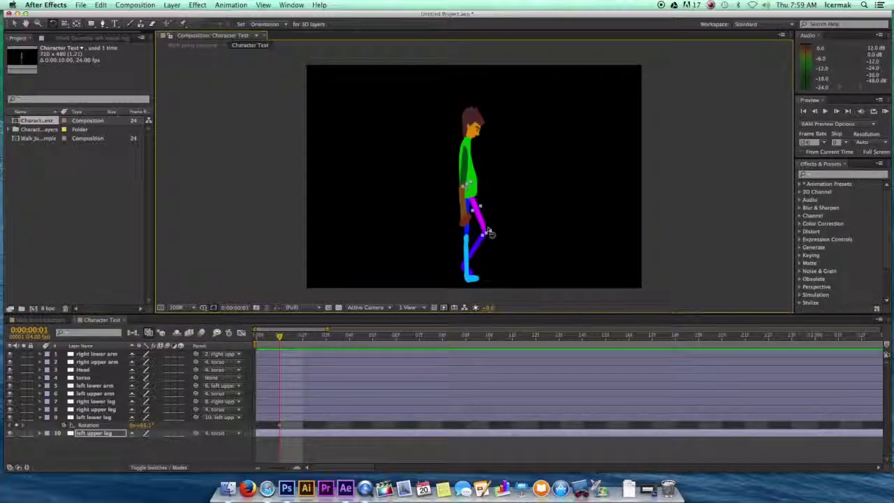
pyautogui.click(103, 420)
pyautogui.moveTo(476, 251); pyautogui.dragTo(445, 257)
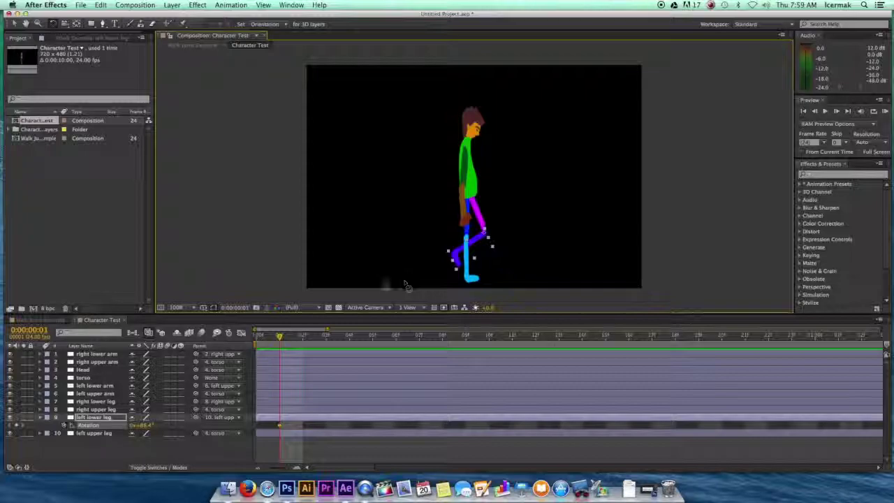
# - Switch to Photoshop to examine pose 1 of the walk cycle reference, including its arms, and return to After Effects
pyautogui.click(288, 491)
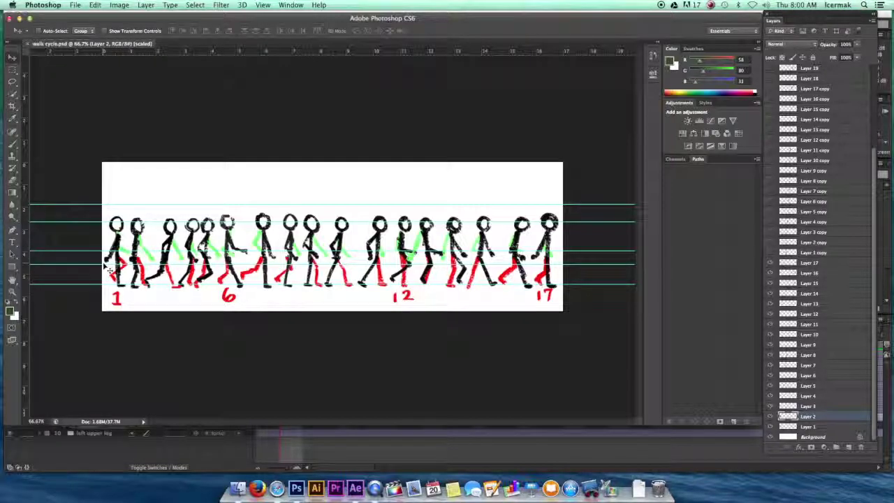
pyautogui.moveTo(110, 264); pyautogui.dragTo(124, 257)
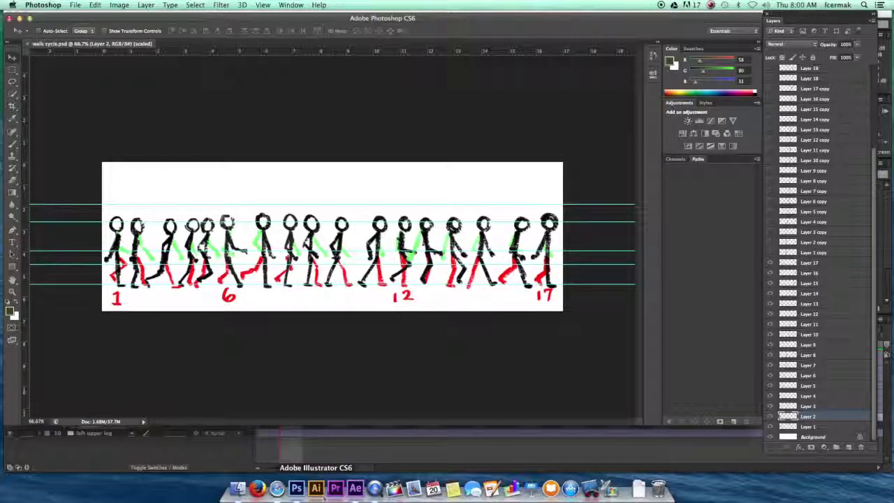
pyautogui.click(355, 488)
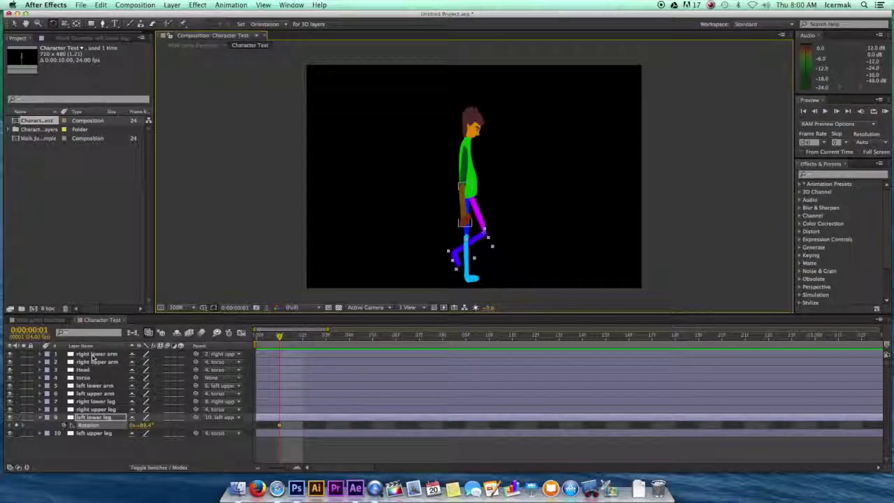
# - Rotate the left upper arm forward about 19.5° at the shoulder and the left lower arm forward about 43° at the elbow
pyautogui.click(94, 386)
pyautogui.click(94, 394)
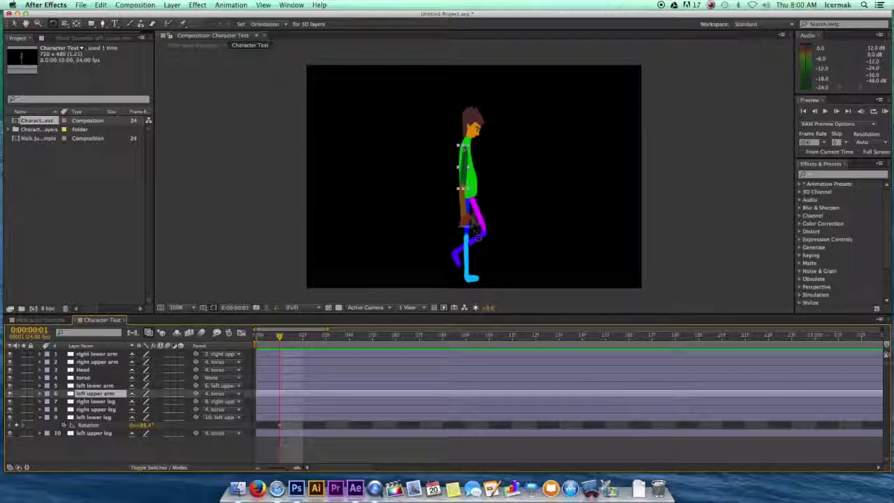
pyautogui.moveTo(469, 194); pyautogui.dragTo(442, 219)
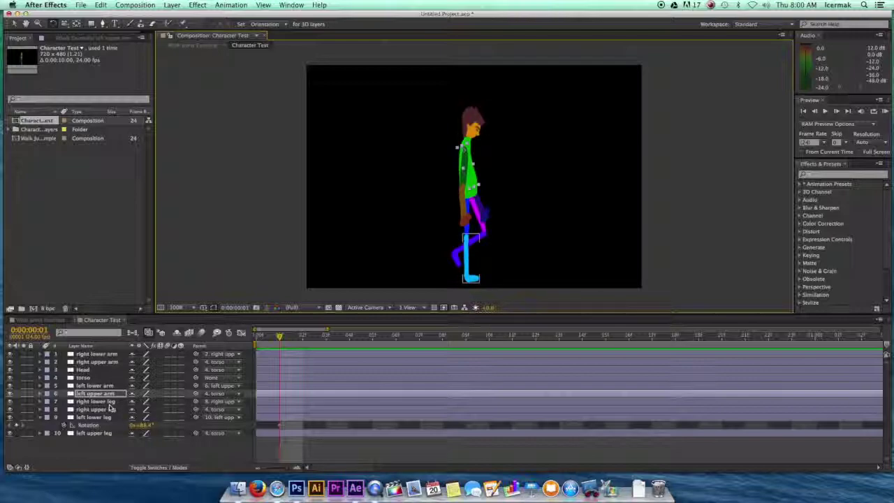
pyautogui.click(106, 387)
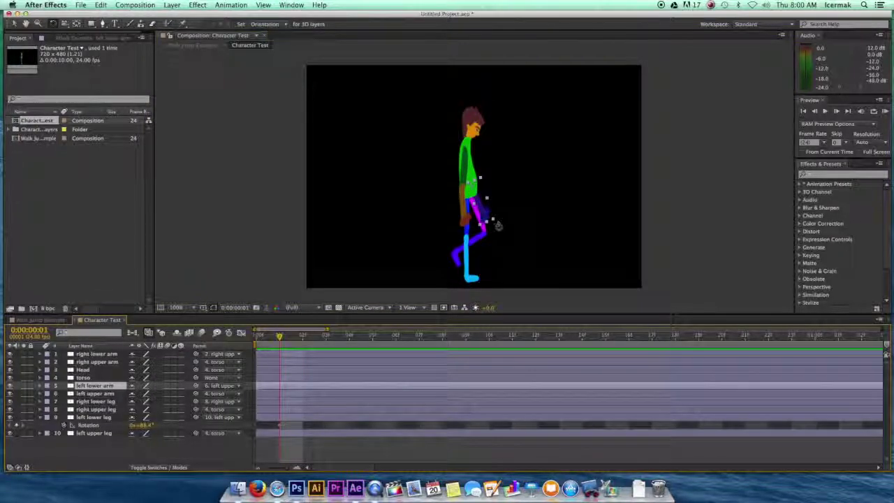
pyautogui.moveTo(496, 224); pyautogui.dragTo(518, 199)
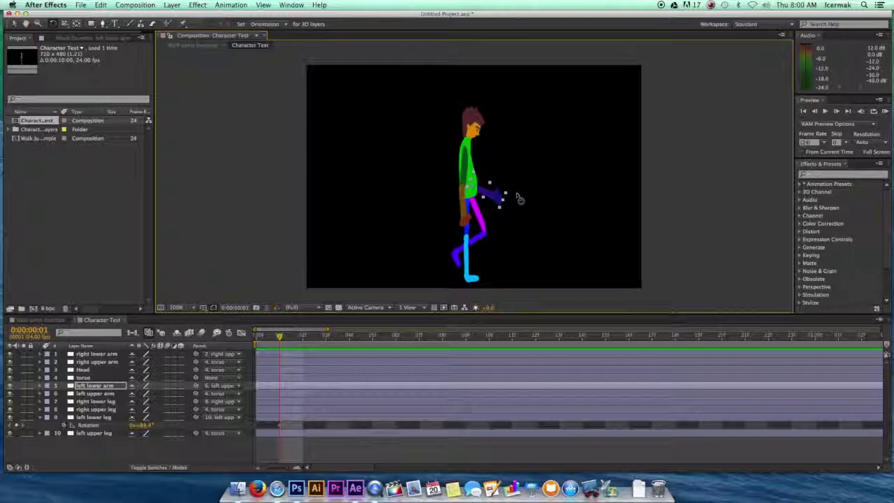
# - Send the left lower arm and left upper arm layers to the back of the layer stack
pyautogui.keyDown('shift'); pyautogui.click(93, 394); pyautogui.keyUp('shift')
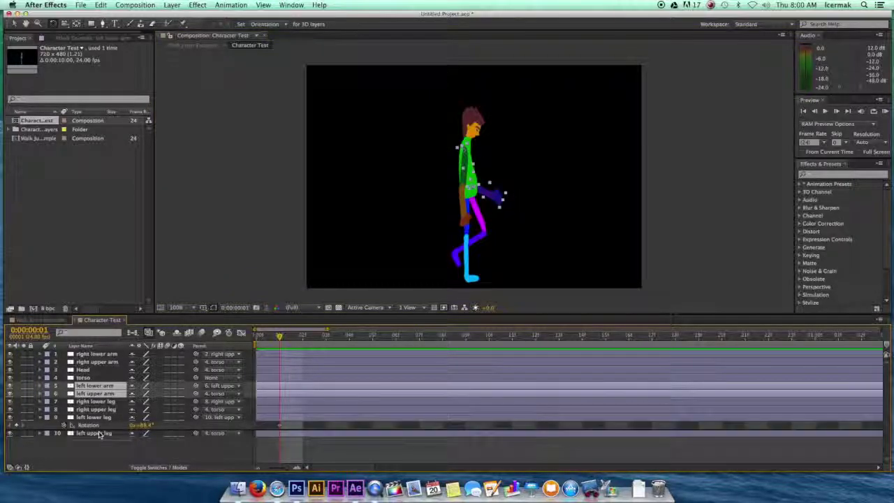
pyautogui.press('super+shift+bracketleft')
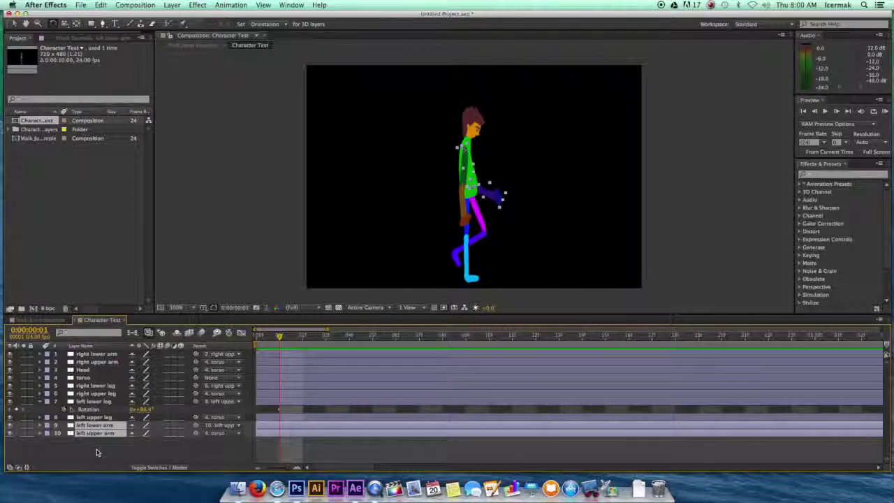
pyautogui.click(96, 453)
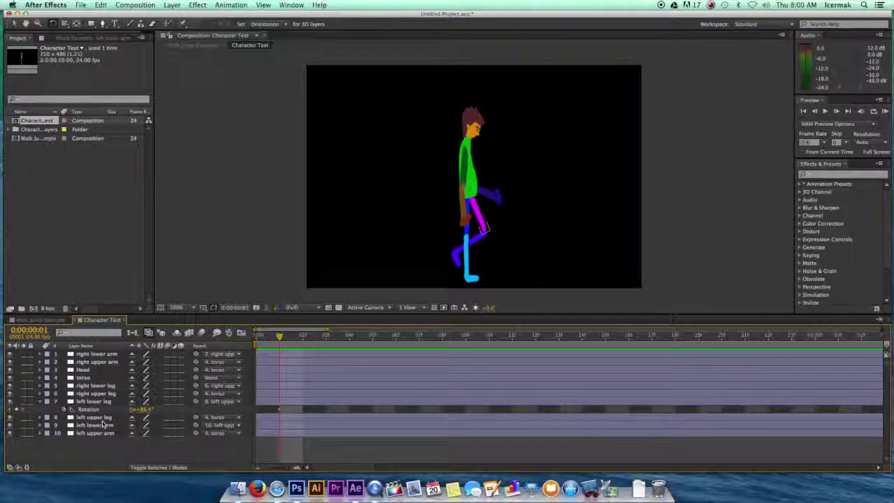
# - Rotate the right upper arm backward about 24° around the shoulder at 0:00:00:01
pyautogui.click(95, 395)
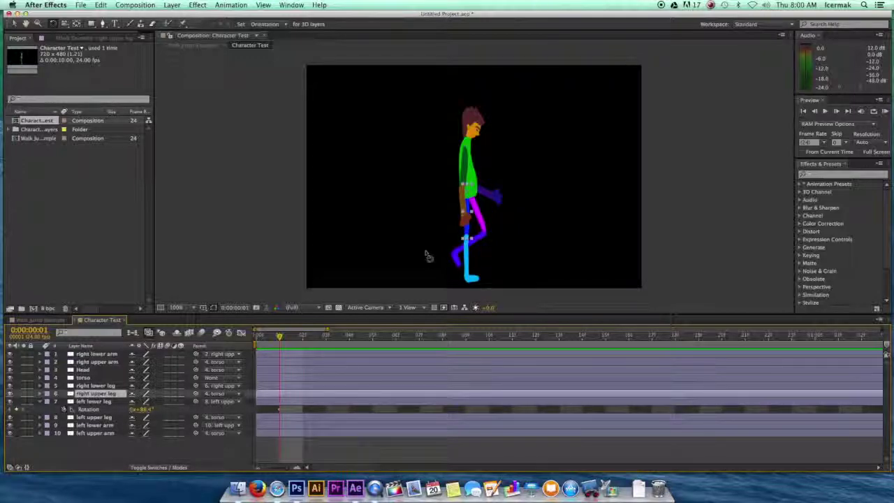
pyautogui.click(104, 402)
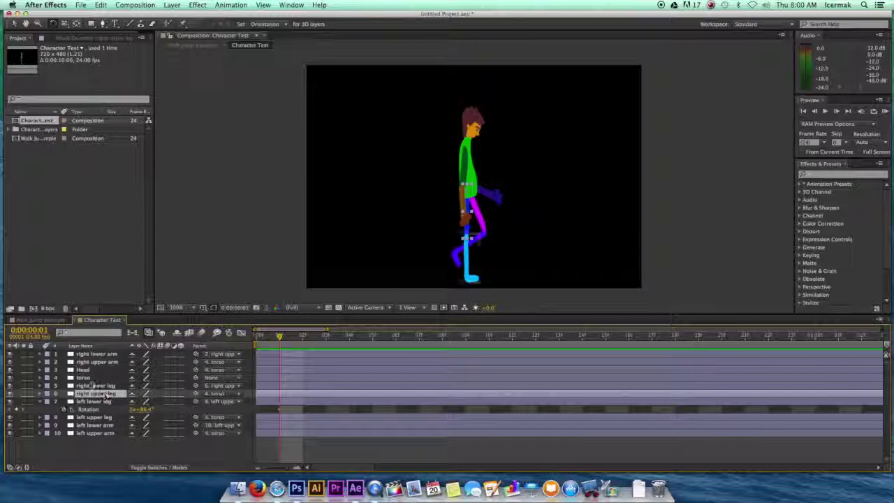
pyautogui.click(95, 355)
pyautogui.click(96, 362)
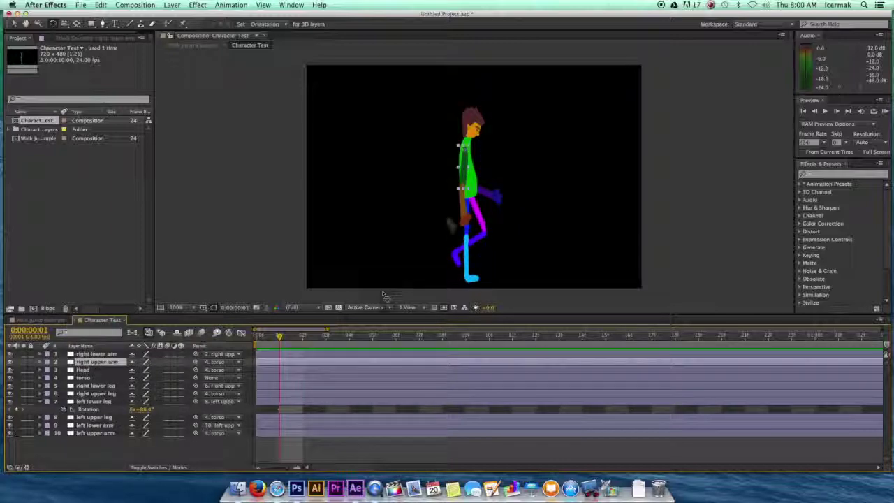
pyautogui.moveTo(473, 203); pyautogui.dragTo(457, 195)
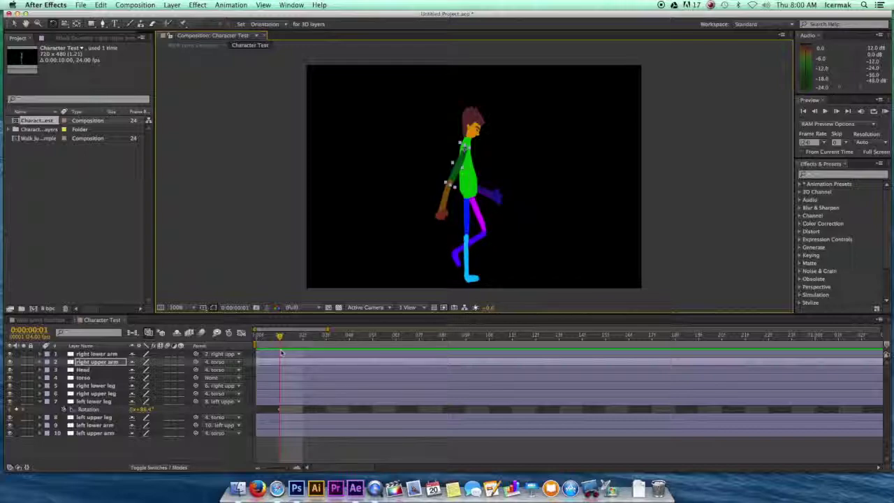
# - Reveal Rotation for all ten body-part layers, enlarge the timeline area, and set Rotation keyframes on every layer at 0:00:00:01
pyautogui.click(81, 371)
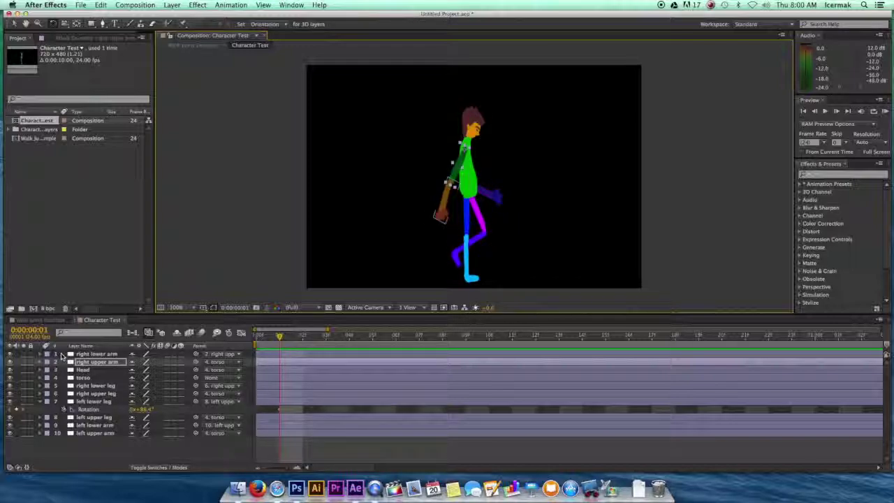
pyautogui.click(97, 452)
pyautogui.click(99, 425)
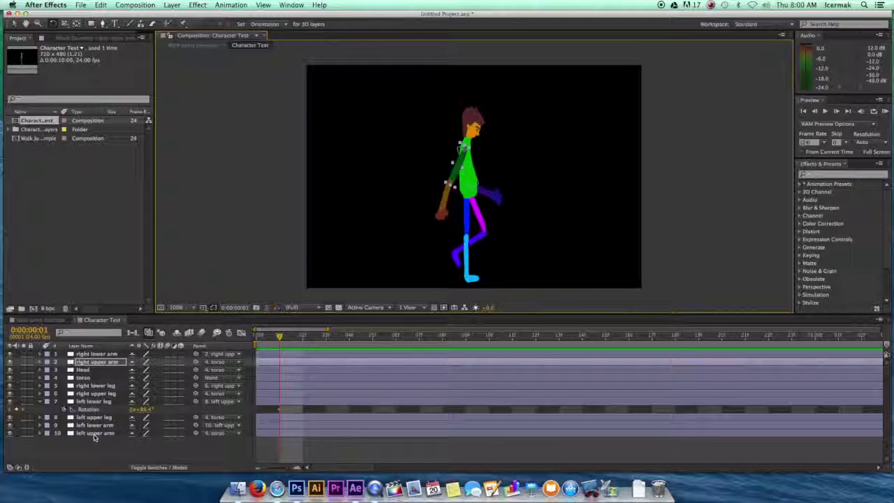
pyautogui.click(95, 433)
pyautogui.press('super+a')
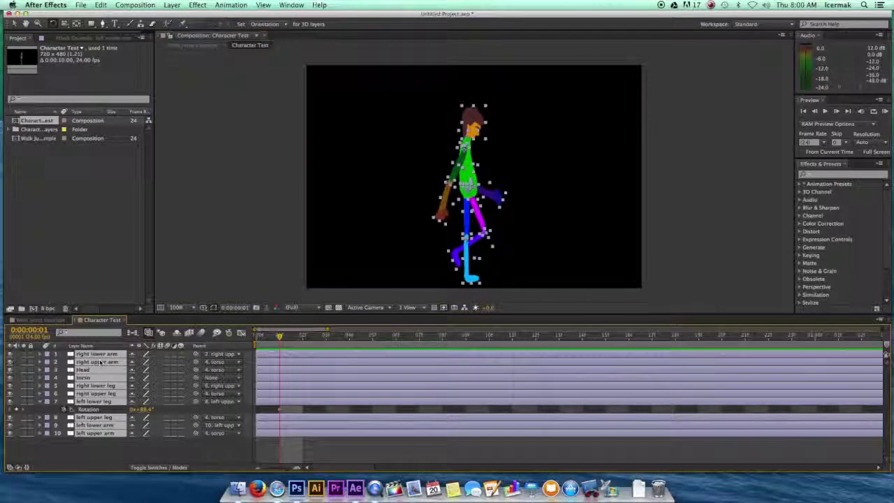
pyautogui.press('r')
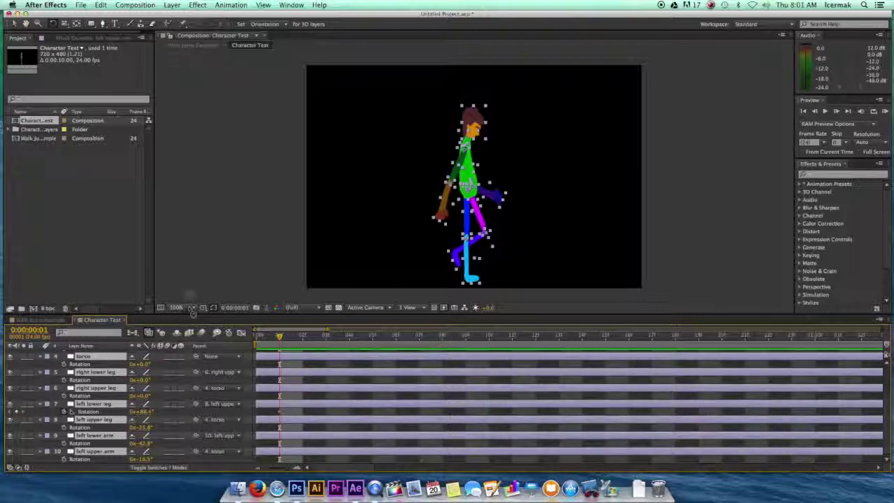
pyautogui.moveTo(189, 314); pyautogui.dragTo(194, 262)
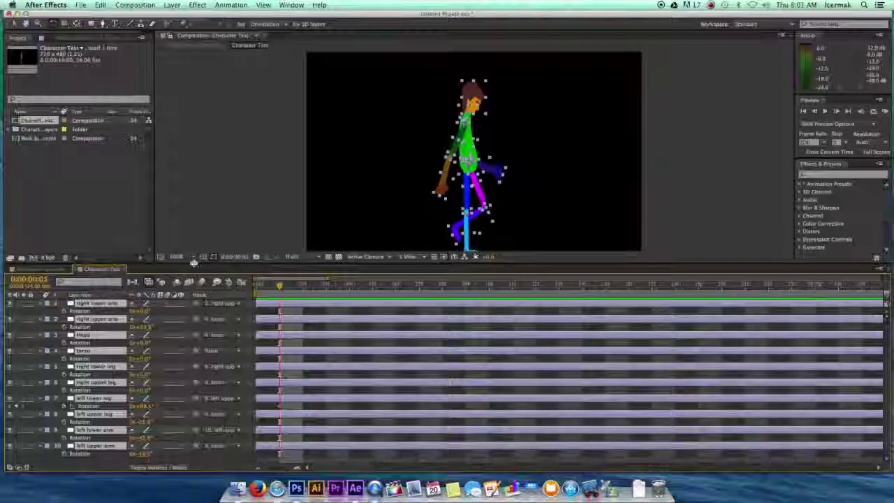
pyautogui.press('super+a')
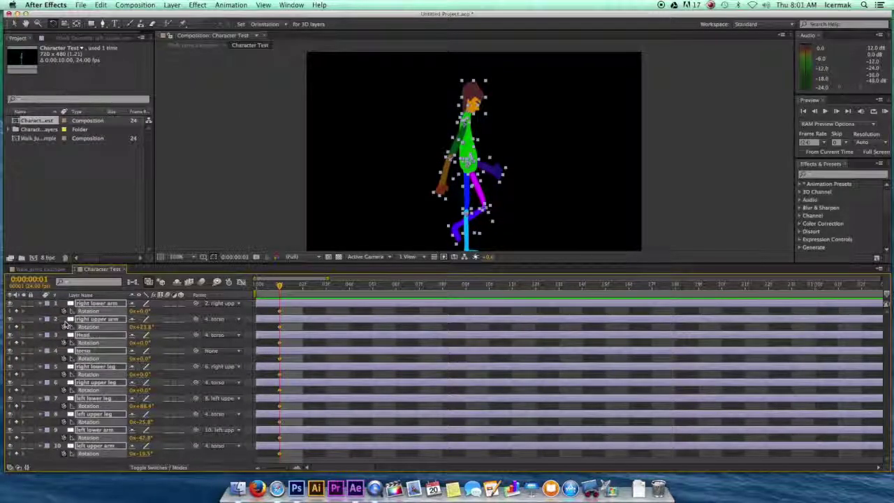
pyautogui.click(83, 341)
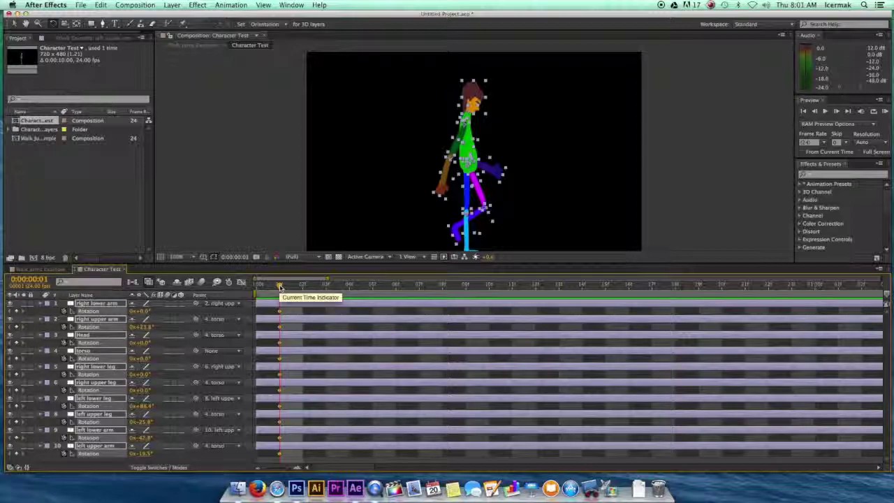
# - Move the current time to 0:00:00:06, examine the poses between 1 and 6 in the Photoshop walk cycle reference, and return to After Effects
pyautogui.moveTo(279, 286); pyautogui.dragTo(393, 293)
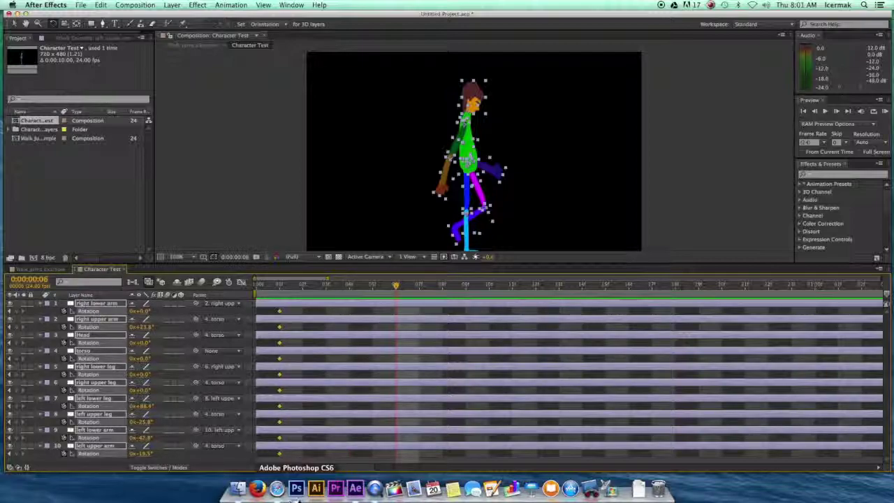
pyautogui.click(296, 488)
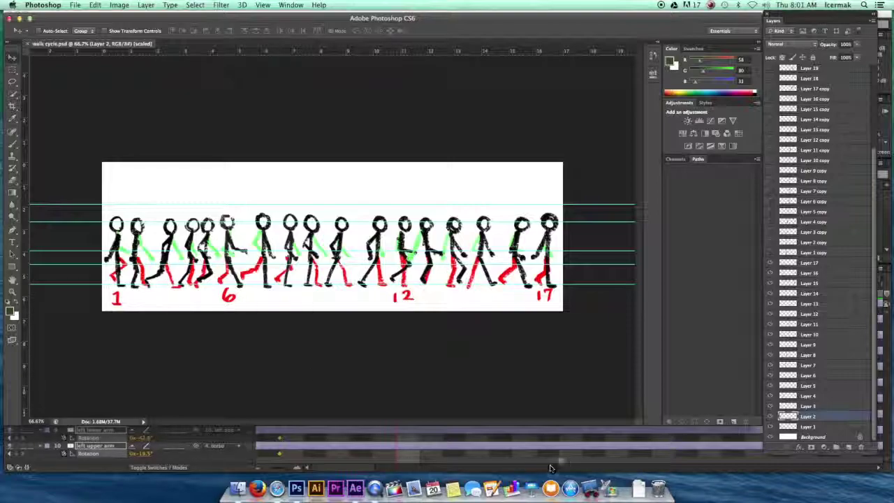
pyautogui.click(354, 488)
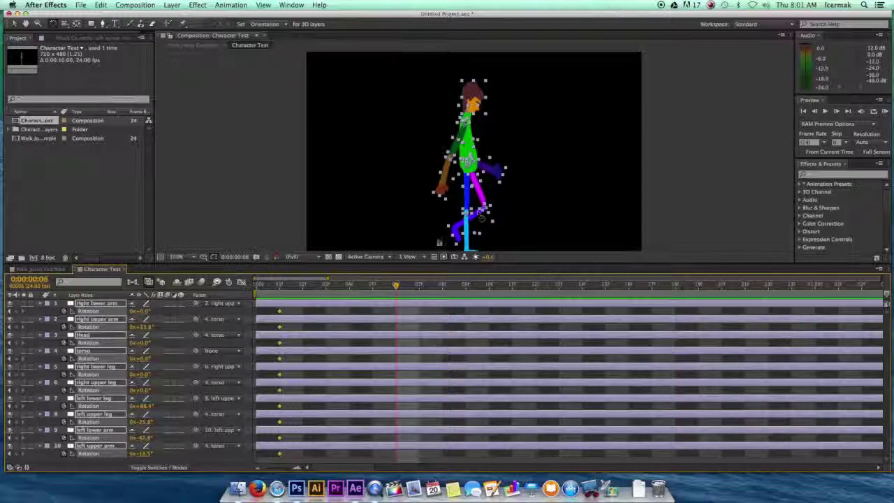
# - Move the current time to 0:00:00:03 and tilt the Head forward about 8° around the neck
pyautogui.moveTo(396, 287); pyautogui.dragTo(323, 293)
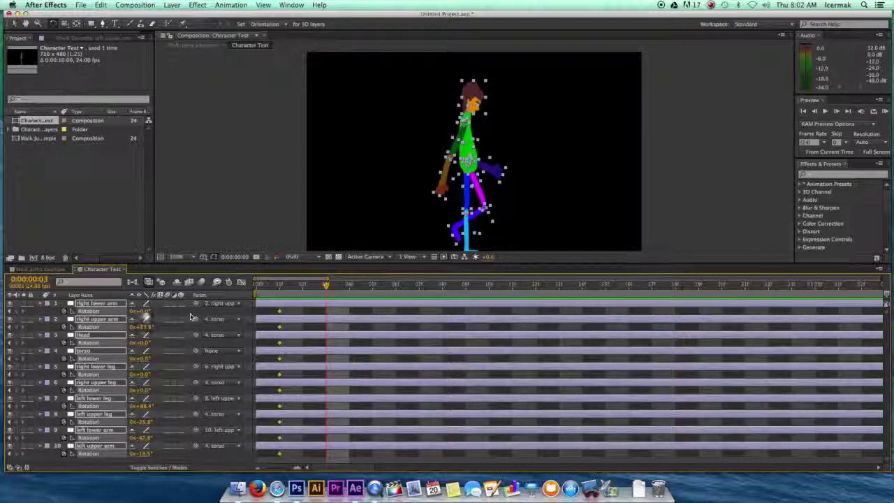
pyautogui.click(236, 312)
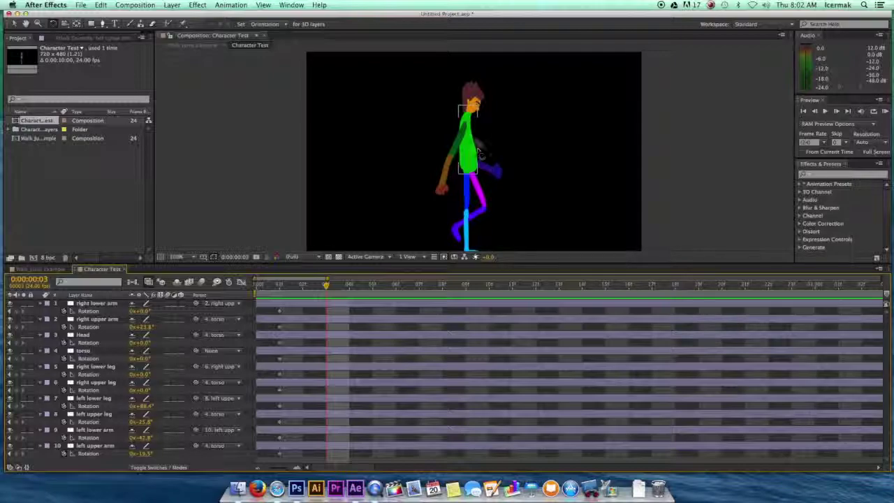
pyautogui.click(475, 153)
pyautogui.moveTo(486, 116); pyautogui.dragTo(474, 139)
pyautogui.click(474, 139)
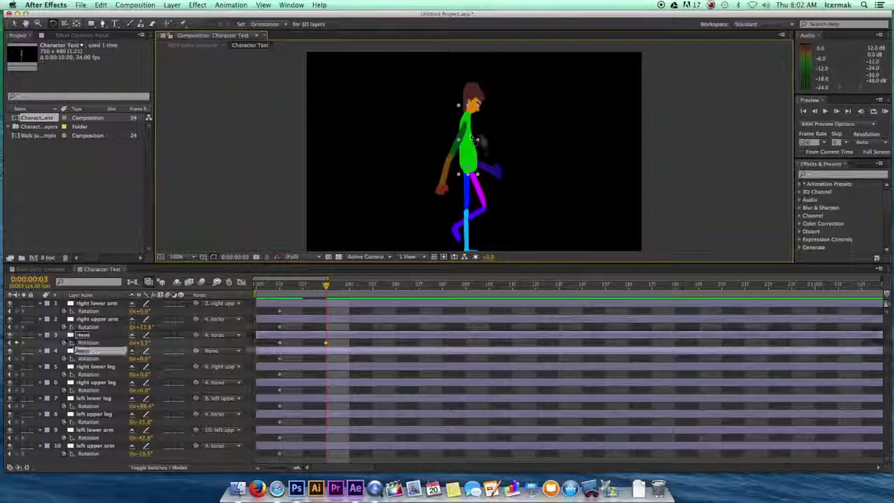
pyautogui.click(485, 137)
pyautogui.click(484, 146)
pyautogui.click(489, 148)
pyautogui.click(488, 148)
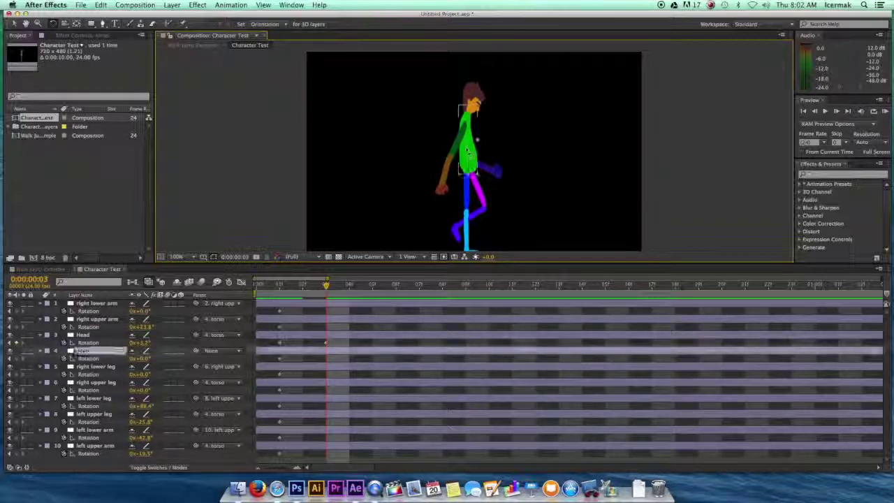
pyautogui.click(487, 111)
pyautogui.click(481, 168)
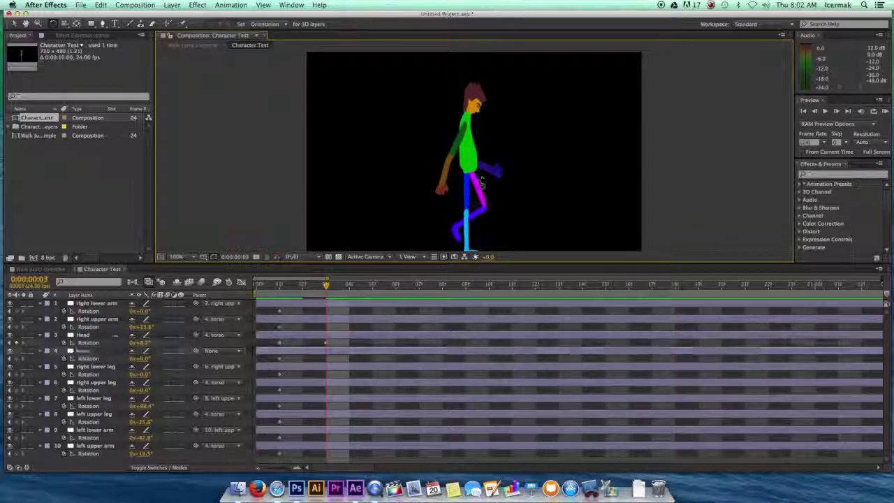
# - Rotate the torso about 9° around the waist at 0:00:00:03 so the body leans forward
pyautogui.click(478, 187)
pyautogui.click(473, 148)
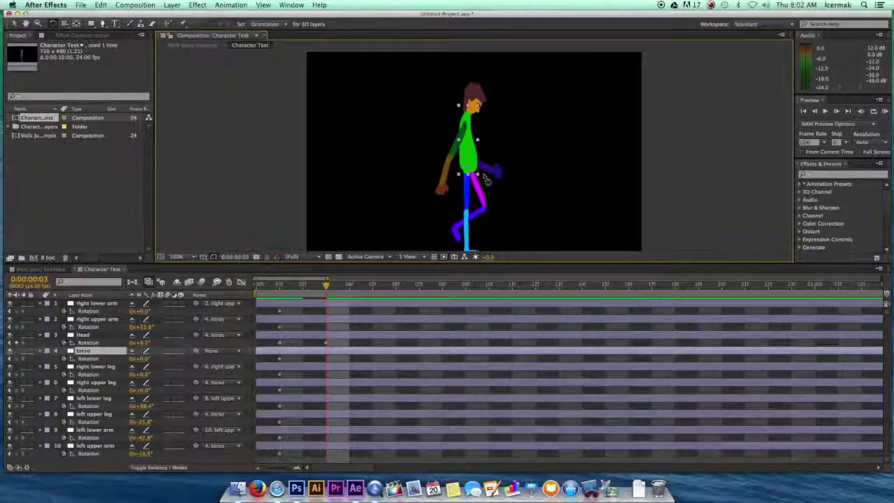
pyautogui.moveTo(481, 180); pyautogui.dragTo(478, 180)
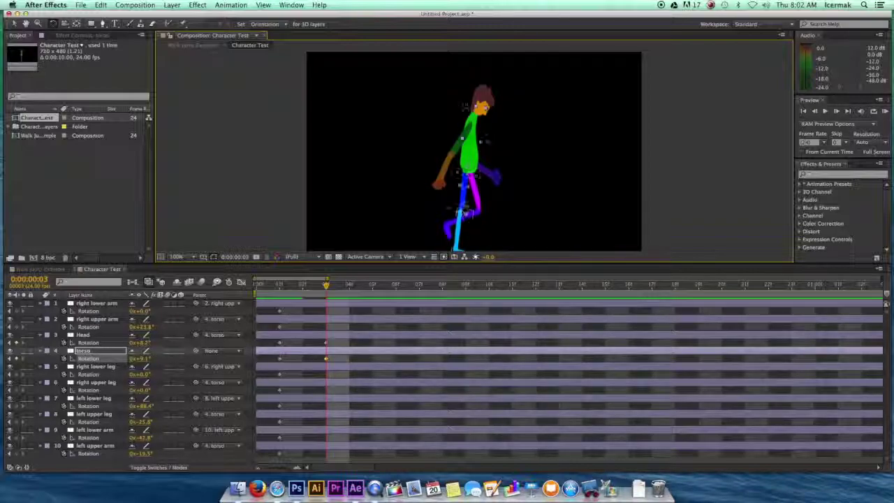
# - Rotate the right upper leg backward about 7° and bend the right lower leg backward at the knee at 0:00:00:03
pyautogui.click(471, 221)
pyautogui.moveTo(470, 221); pyautogui.dragTo(464, 218)
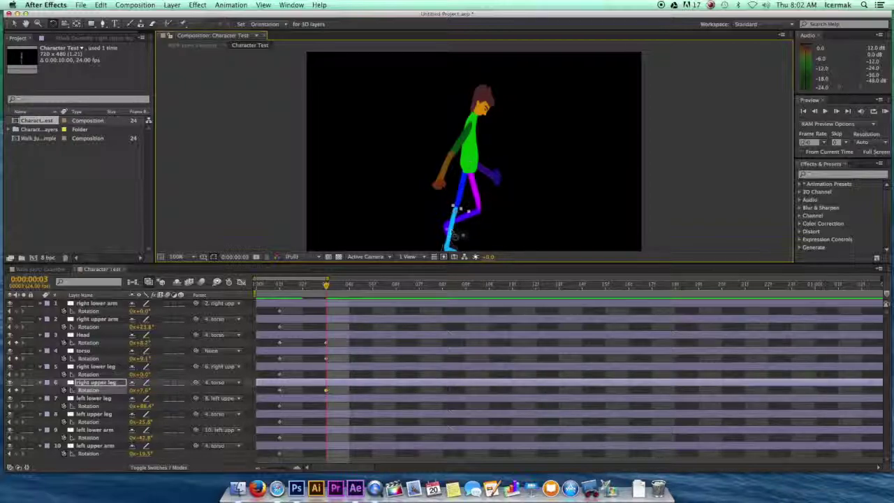
pyautogui.click(454, 234)
pyautogui.moveTo(472, 220); pyautogui.dragTo(472, 231)
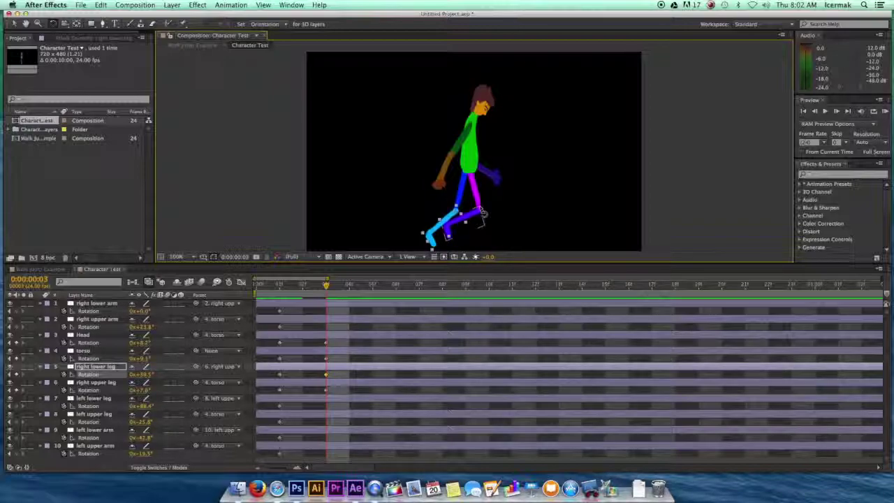
# - Straighten the left lower leg at the knee to a rotation of about 3.5° at 0:00:00:03
pyautogui.click(482, 219)
pyautogui.moveTo(487, 237); pyautogui.dragTo(496, 209)
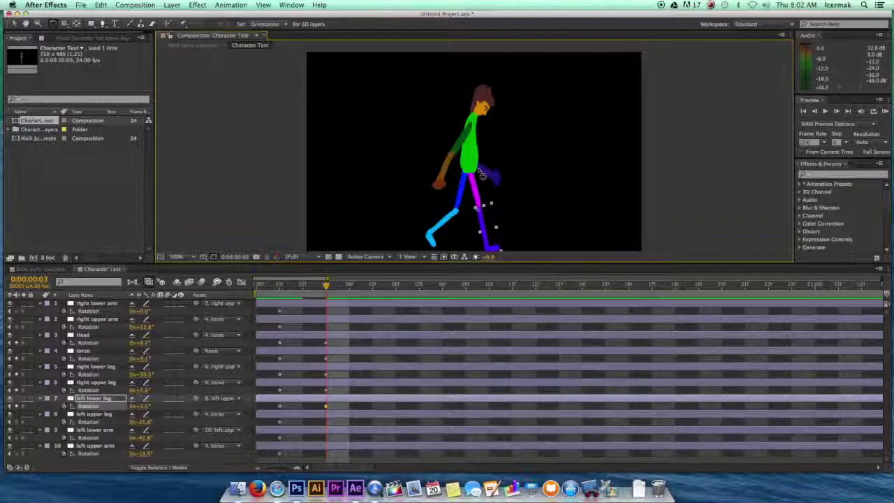
# - Swing the left upper arm forward to about -48° and rotate the left lower arm to about 6.7° at 0:00:00:03
pyautogui.click(495, 178)
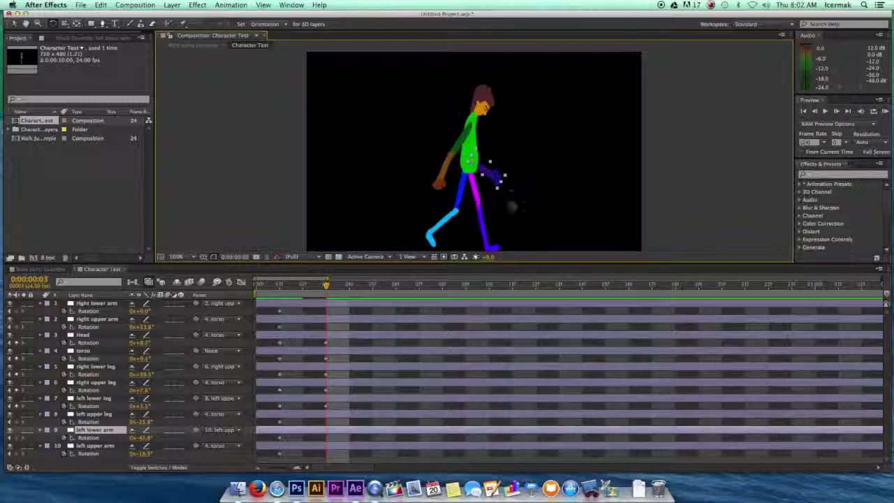
pyautogui.click(100, 448)
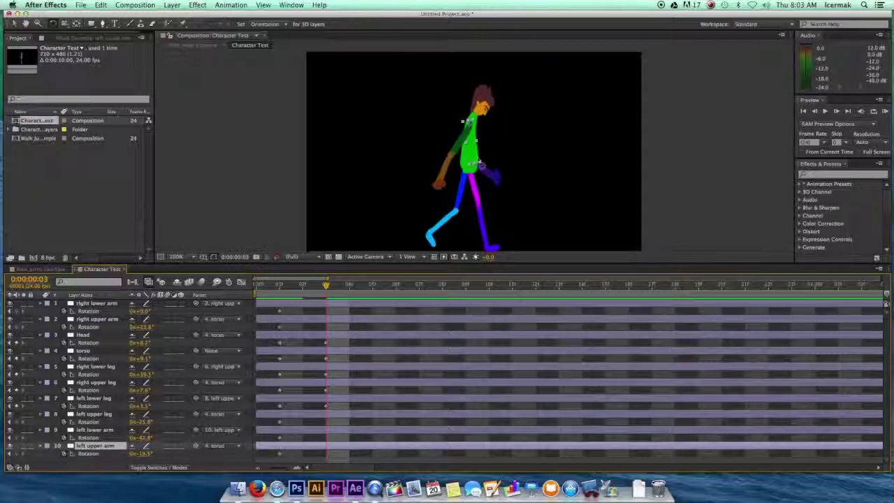
pyautogui.moveTo(482, 166); pyautogui.dragTo(499, 158)
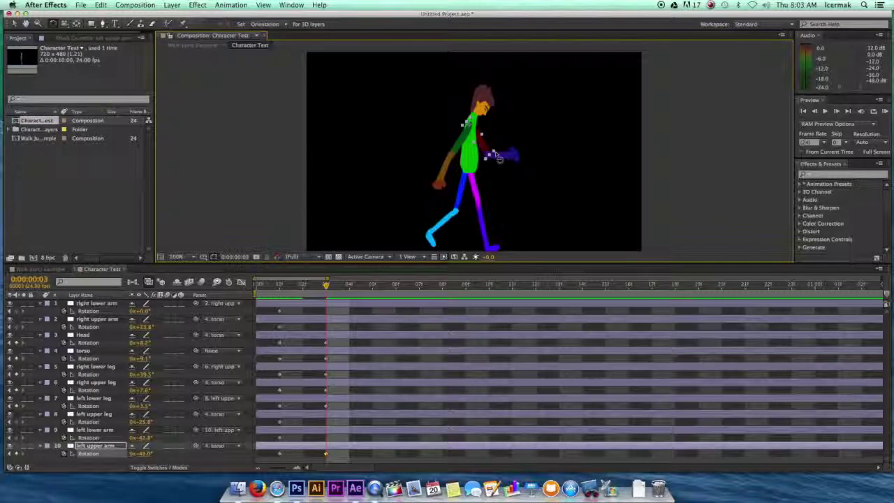
pyautogui.click(515, 155)
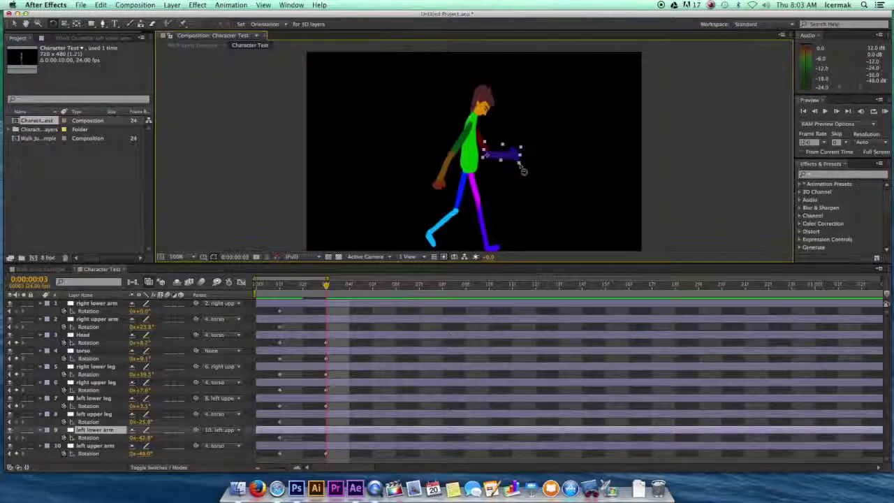
pyautogui.moveTo(521, 174); pyautogui.dragTo(498, 183)
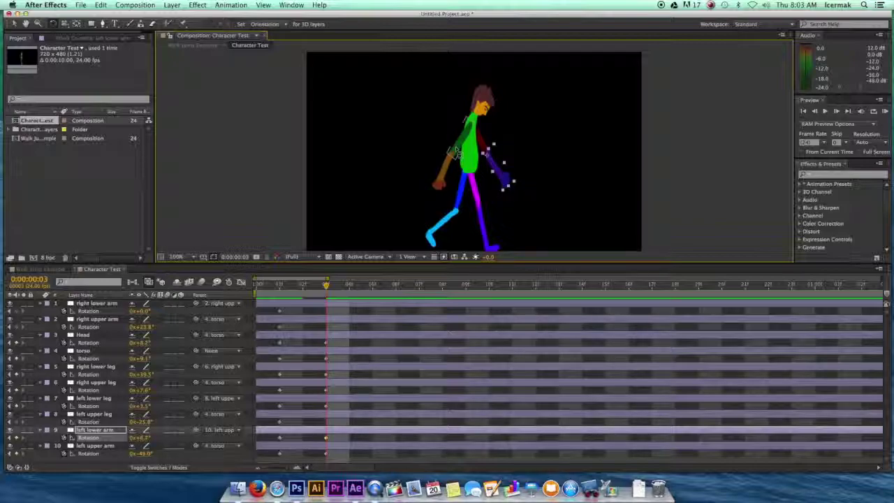
# - Bend the right lower arm forward to about -56° and rotate the right upper arm to about 13° at 0:00:00:03
pyautogui.click(452, 176)
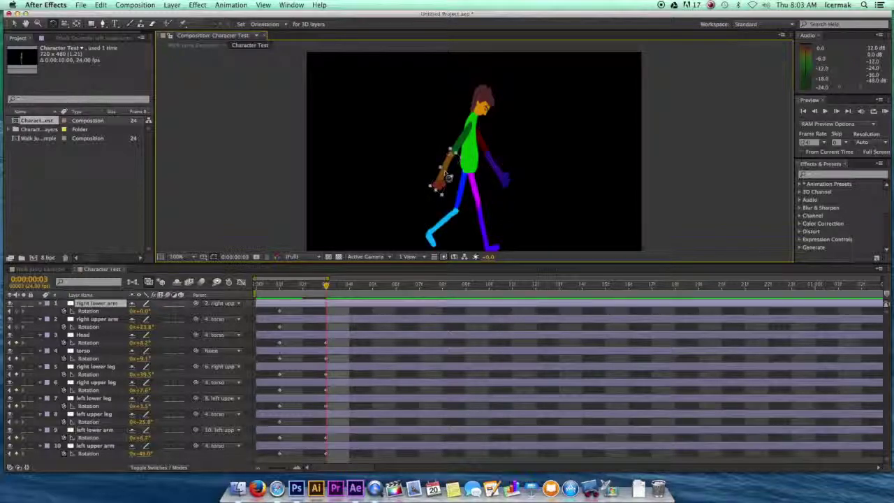
pyautogui.moveTo(451, 200); pyautogui.dragTo(481, 197)
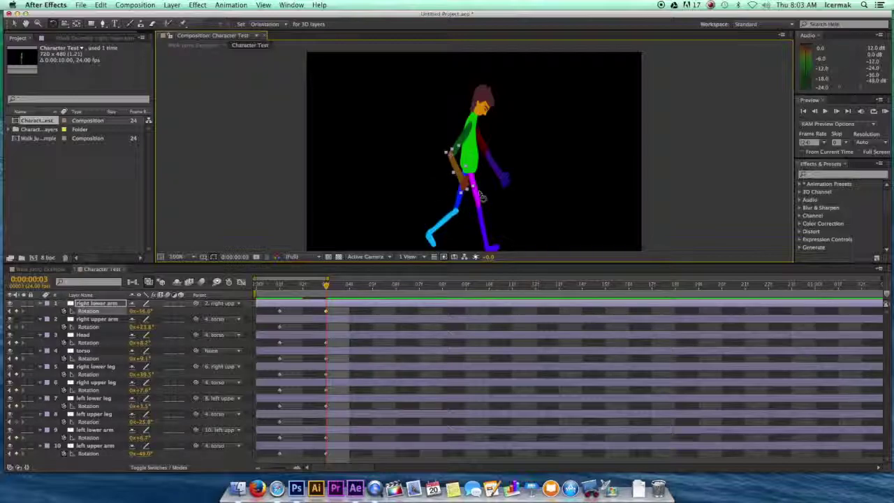
pyautogui.click(455, 161)
pyautogui.moveTo(459, 170); pyautogui.dragTo(461, 163)
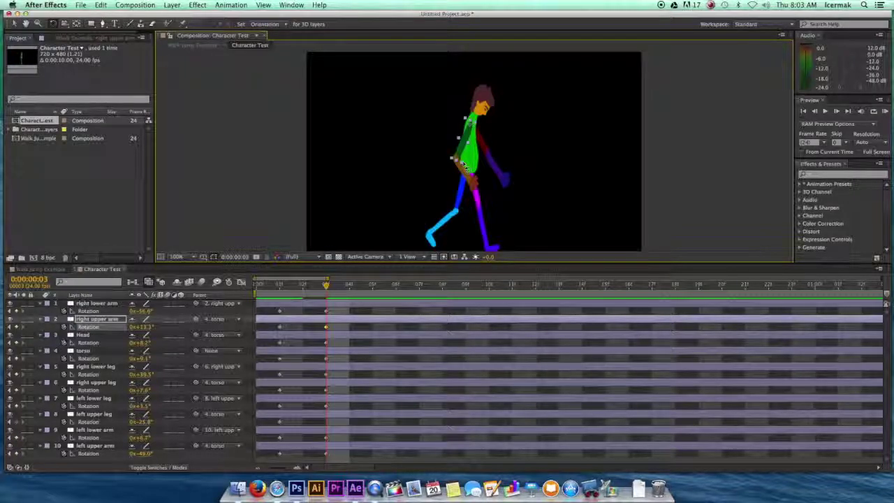
# - Play the animation from 0:00:00:00 to check the motion between the first two poses
pyautogui.moveTo(327, 285); pyautogui.dragTo(238, 290)
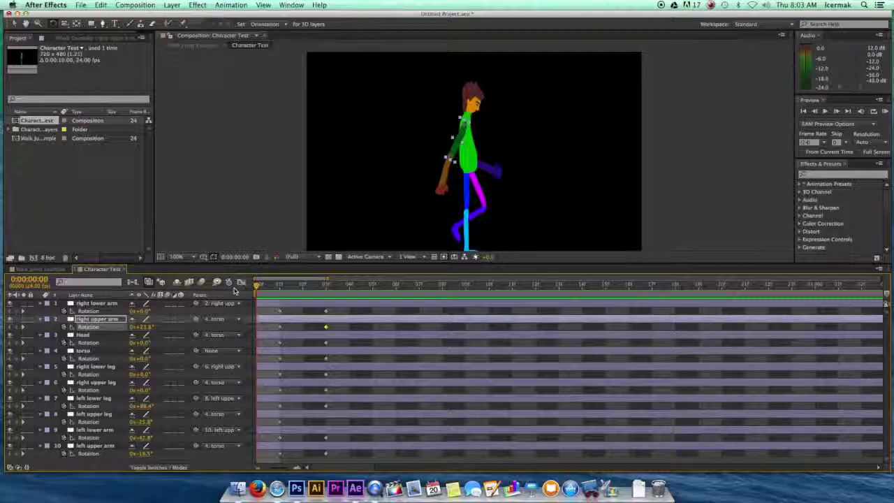
pyautogui.press('space')
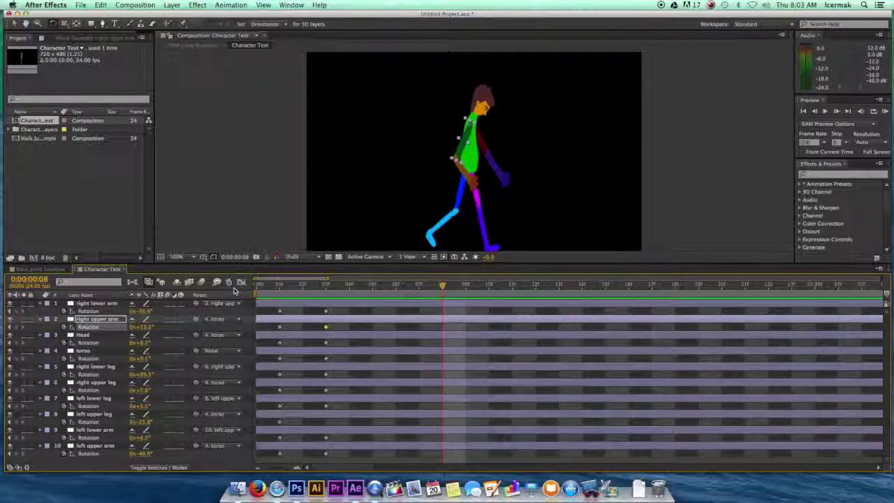
# - Move the current time to 0:00:00:06, swing the right upper leg forward to about -25.8° and set the right lower leg to about 6.8°
pyautogui.moveTo(442, 287); pyautogui.dragTo(396, 288)
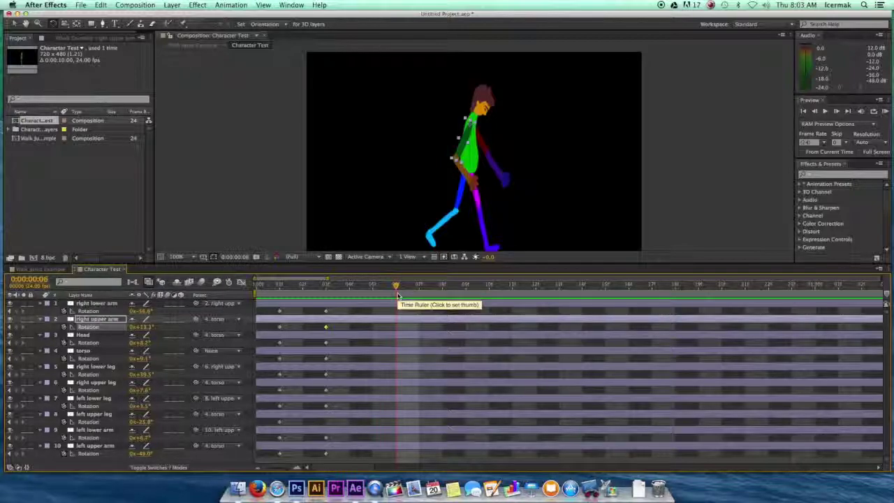
pyautogui.click(450, 225)
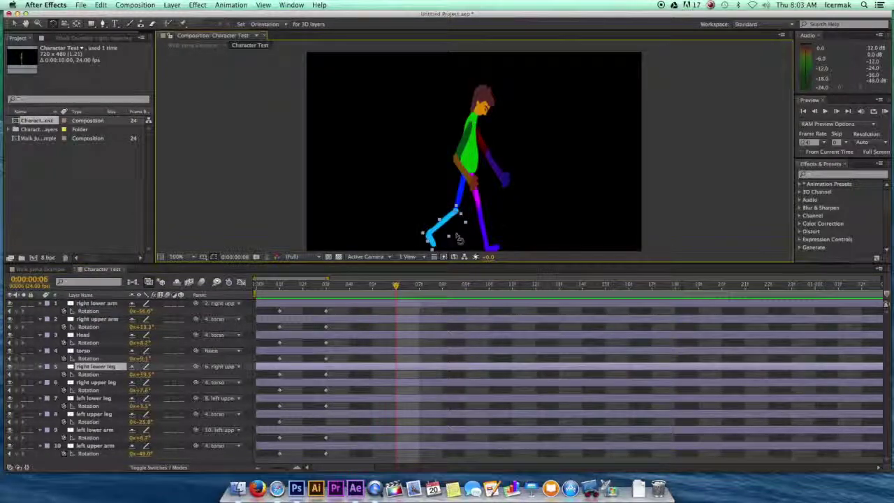
pyautogui.moveTo(452, 242)
pyautogui.mouseDown()
pyautogui.moveTo(447, 253)
pyautogui.moveTo(456, 256)
pyautogui.mouseUp()
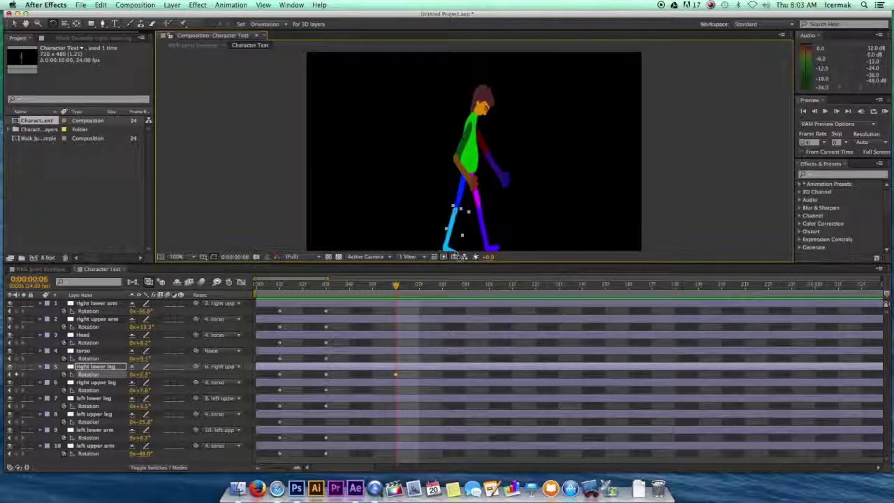
pyautogui.click(463, 199)
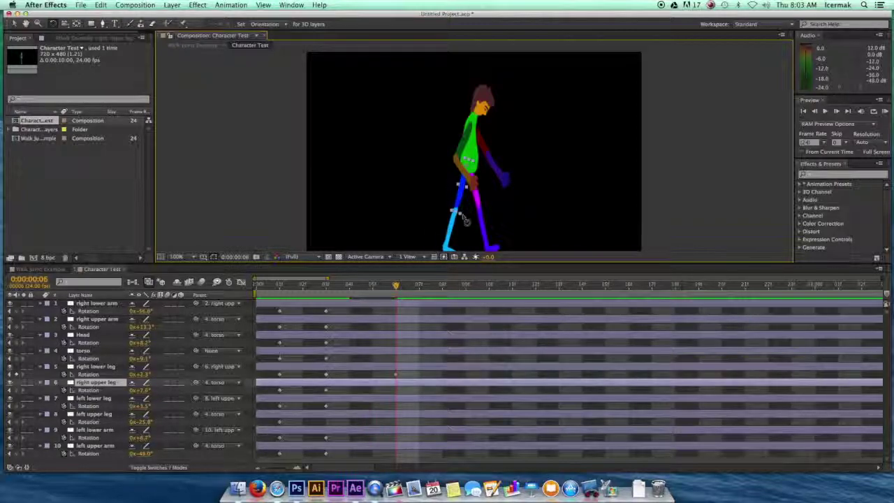
pyautogui.moveTo(464, 221); pyautogui.dragTo(487, 218)
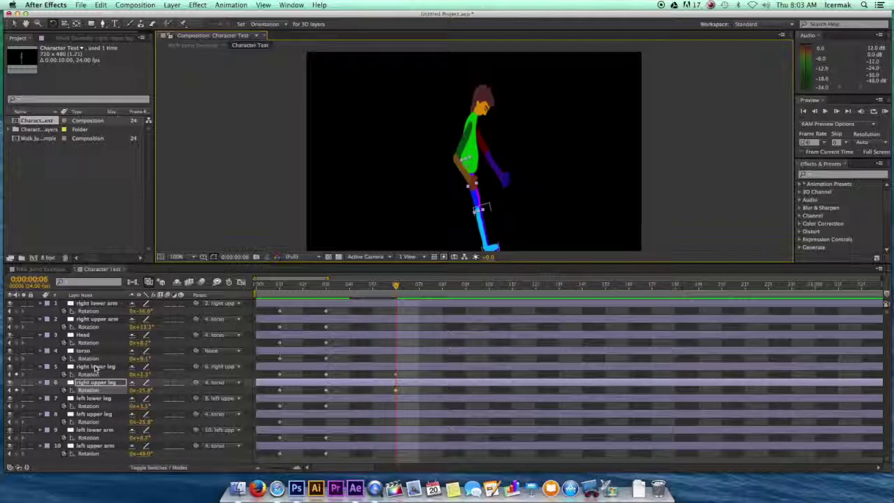
pyautogui.click(96, 366)
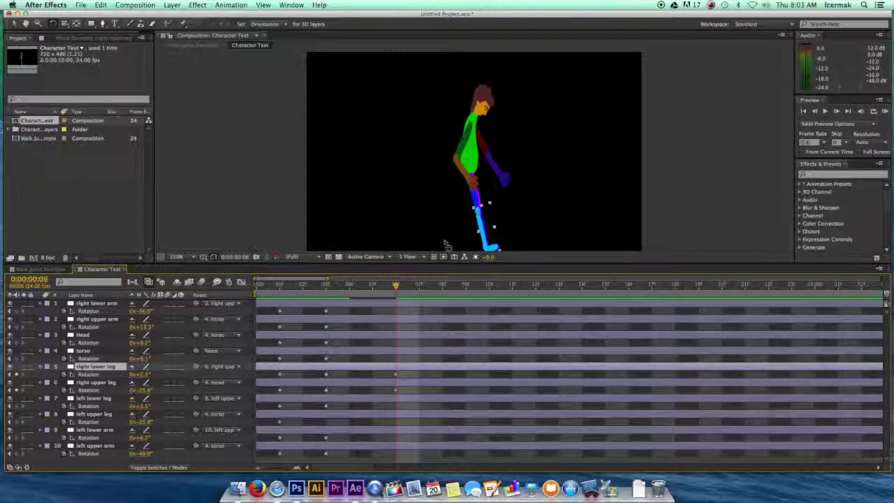
pyautogui.moveTo(492, 209)
pyautogui.mouseDown()
pyautogui.moveTo(503, 220)
pyautogui.moveTo(492, 207)
pyautogui.mouseUp()
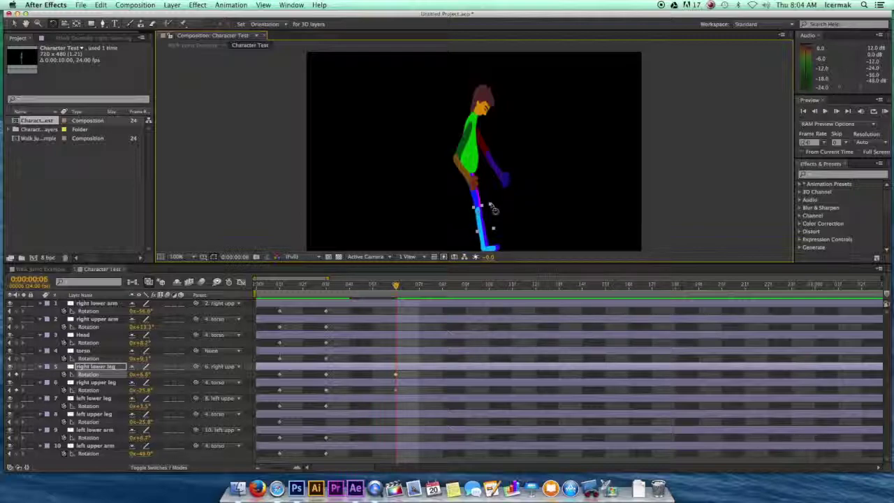
# - Bend the left lower leg backward to about 36.9° and rotate the left upper leg back to about -2.5° at 0:00:00:06
pyautogui.click(102, 430)
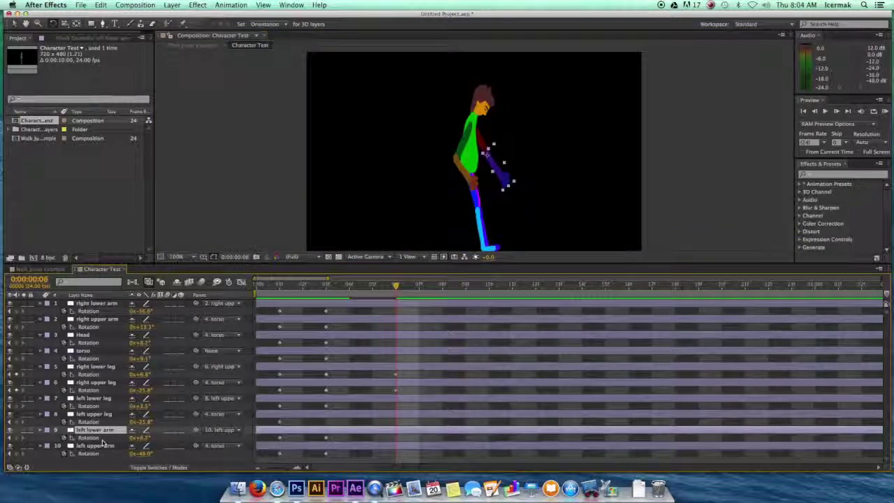
pyautogui.click(105, 416)
pyautogui.click(106, 399)
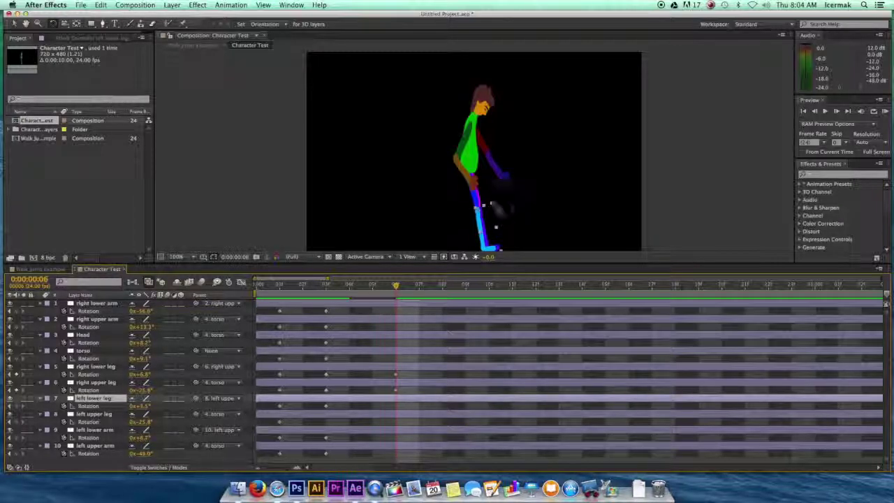
pyautogui.moveTo(494, 208); pyautogui.dragTo(517, 220)
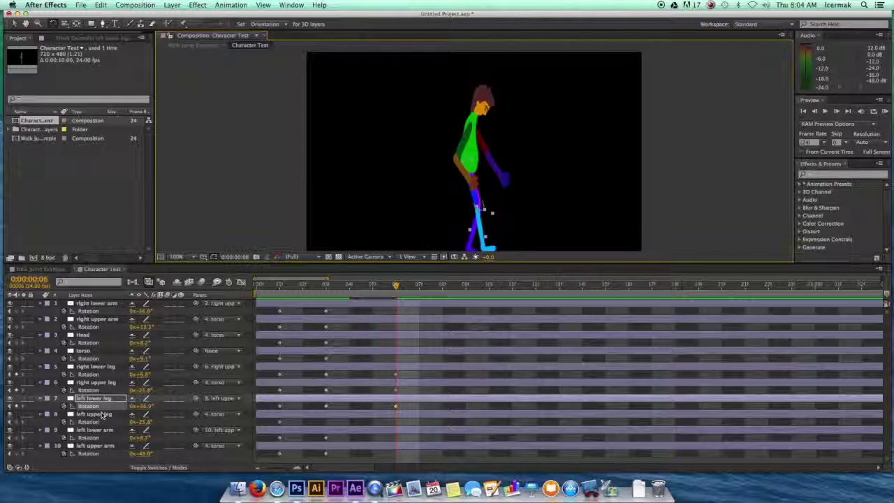
pyautogui.click(103, 414)
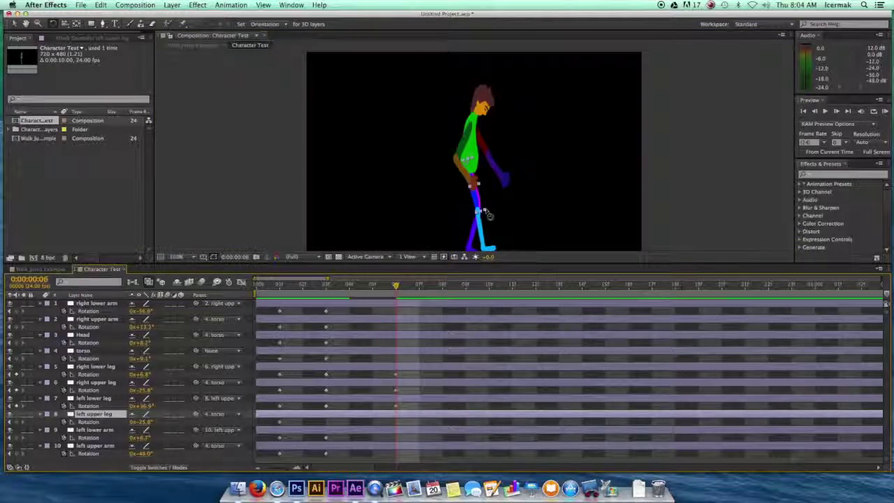
pyautogui.moveTo(486, 214); pyautogui.dragTo(472, 221)
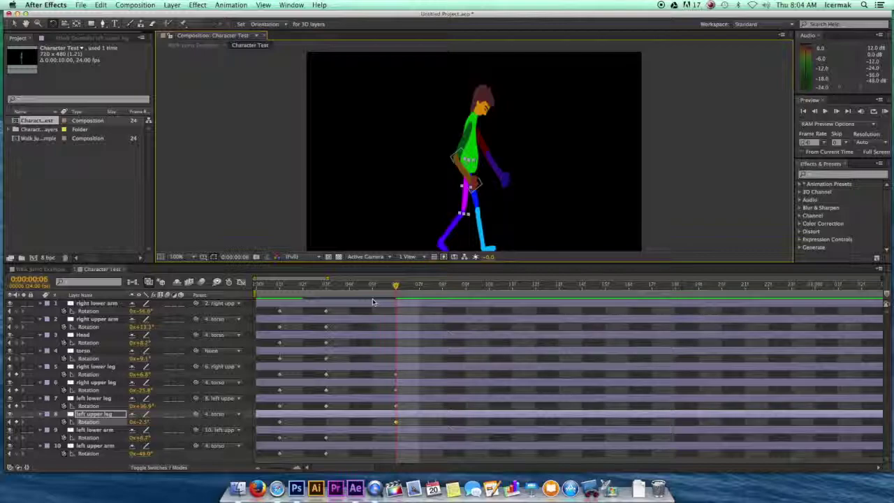
# - Swing the left upper arm back to about -3.7° and bend the left lower arm forward to about -47.7° at 0:00:00:06
pyautogui.click(108, 438)
pyautogui.click(102, 446)
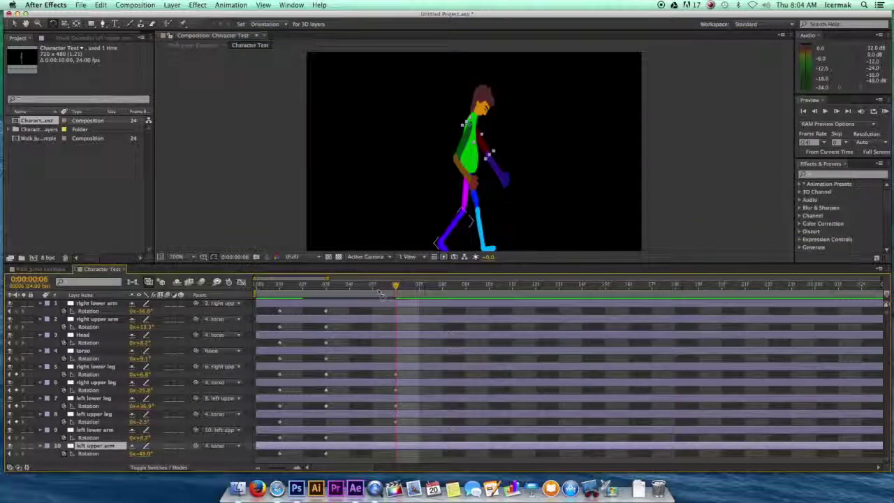
pyautogui.moveTo(498, 162); pyautogui.dragTo(473, 165)
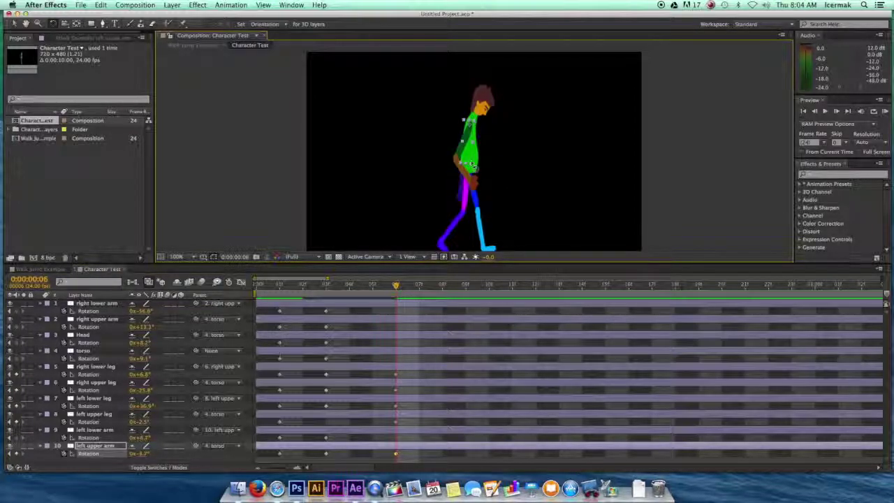
pyautogui.click(96, 430)
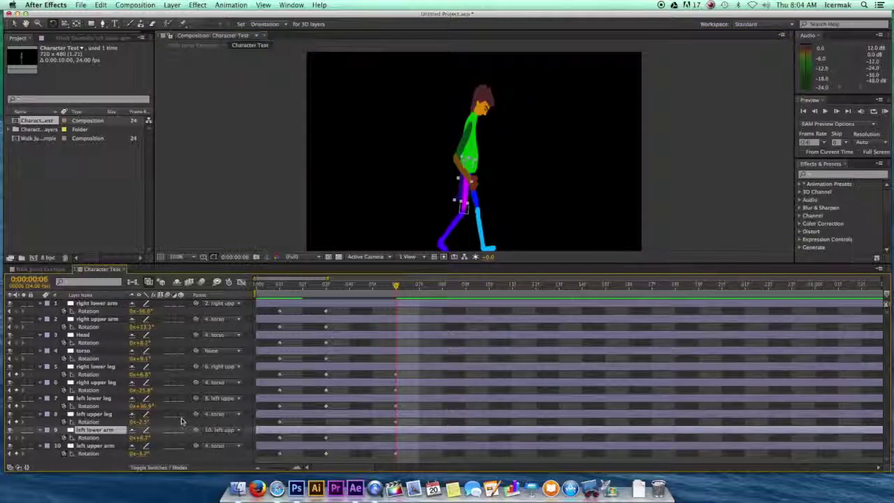
pyautogui.moveTo(493, 200); pyautogui.dragTo(500, 190)
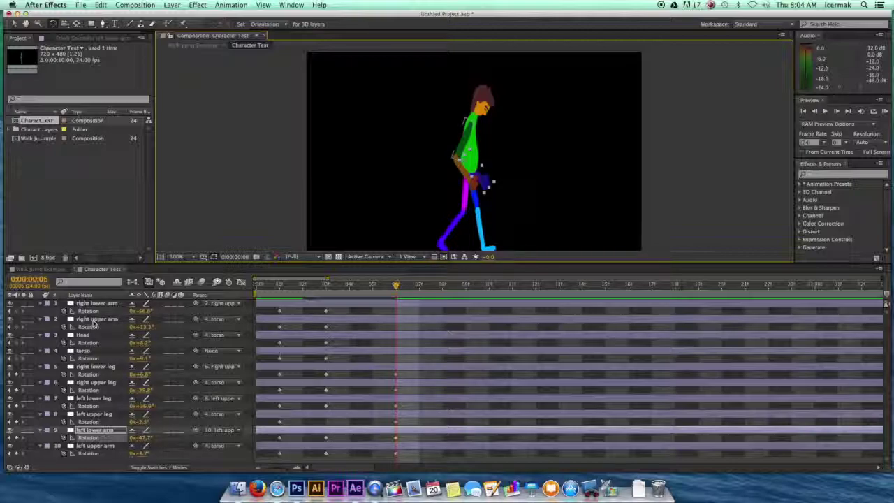
# - Swing the right upper arm forward at 0:00:00:06 and straighten the torso to a rotation of about 2.9°
pyautogui.click(96, 319)
pyautogui.moveTo(464, 165); pyautogui.dragTo(489, 167)
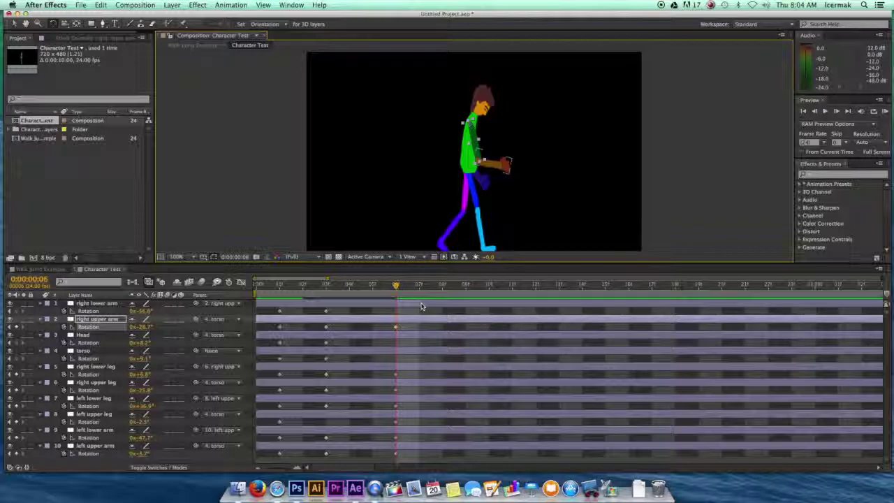
pyautogui.click(96, 352)
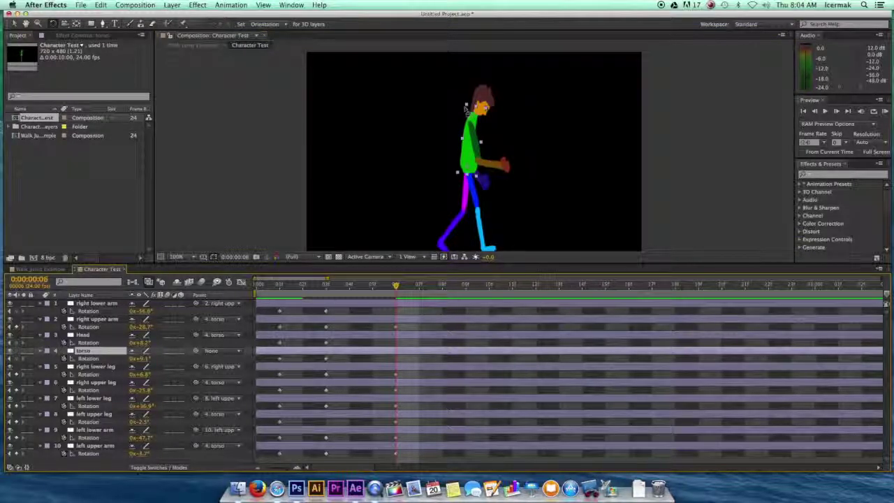
pyautogui.moveTo(467, 104); pyautogui.dragTo(461, 106)
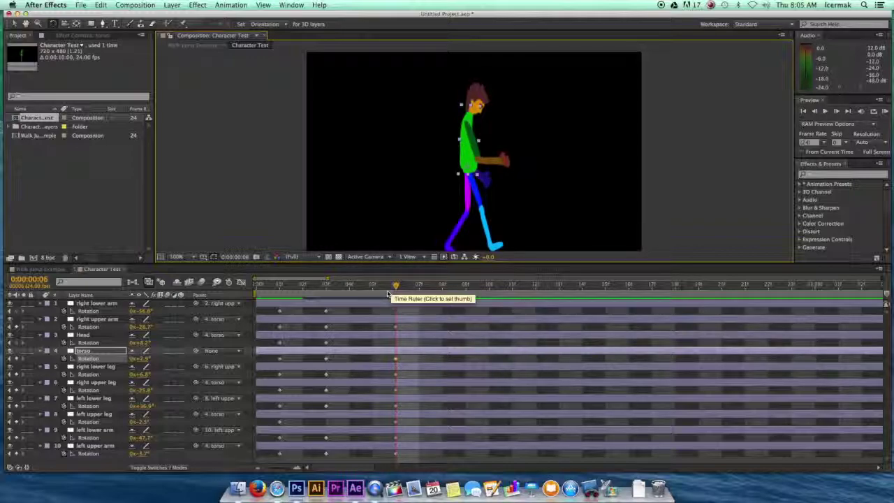
pyautogui.click(370, 318)
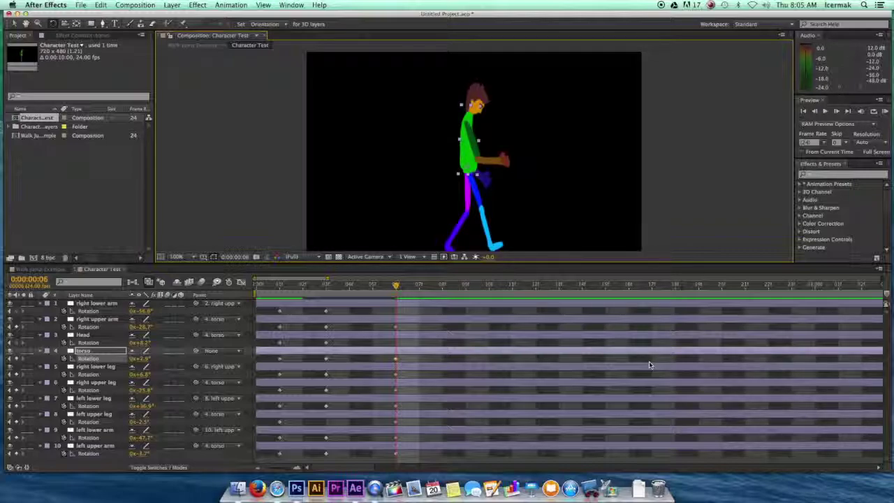
# - Move the current time to 0:00:00:09, pose the left leg forward with its lower part at about 17.1°, and rotate the left arm forward
pyautogui.moveTo(397, 296); pyautogui.dragTo(465, 297)
pyautogui.moveTo(467, 210)
pyautogui.mouseDown()
pyautogui.moveTo(469, 234)
pyautogui.moveTo(479, 203)
pyautogui.mouseUp()
pyautogui.moveTo(487, 221); pyautogui.dragTo(494, 212)
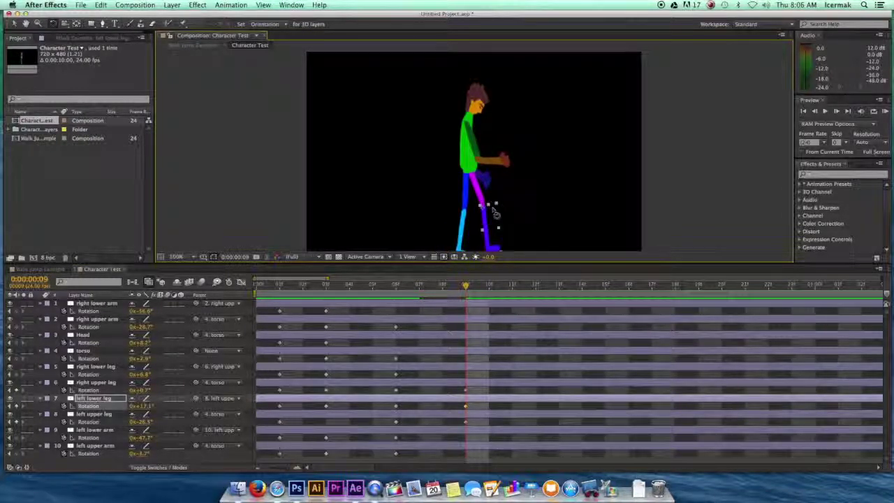
pyautogui.moveTo(498, 181)
pyautogui.mouseDown()
pyautogui.moveTo(507, 189)
pyautogui.moveTo(482, 196)
pyautogui.moveTo(497, 187)
pyautogui.moveTo(482, 178)
pyautogui.moveTo(489, 167)
pyautogui.mouseUp()
# - Move the current time to 0:00:00:12 and adjust the rotation of the left upper arm and the right upper leg
pyautogui.click(535, 284)
pyautogui.moveTo(140, 453); pyautogui.dragTo(133, 453)
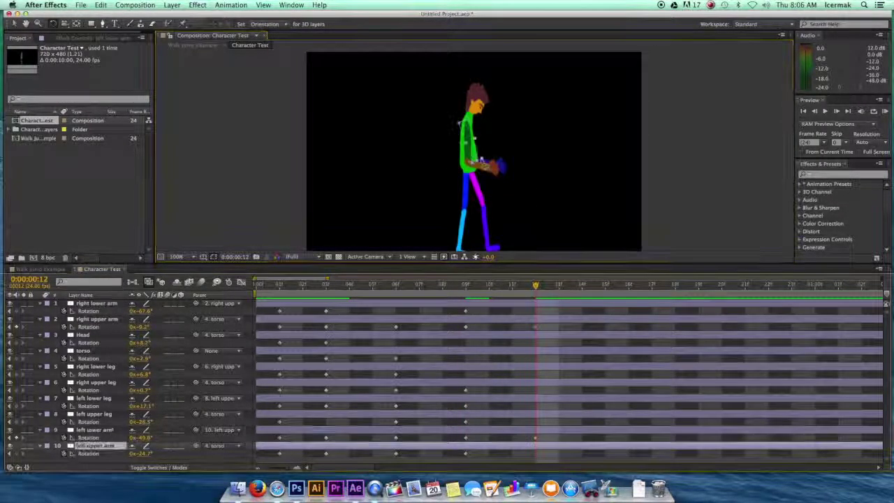
pyautogui.click(94, 382)
pyautogui.moveTo(467, 199)
pyautogui.mouseDown()
pyautogui.moveTo(475, 224)
pyautogui.moveTo(477, 213)
pyautogui.mouseUp()
# - Enlarge the composition view, move the current time to 0:00:00:15, and rotate the leg backward and the arm forward
pyautogui.moveTo(475, 263); pyautogui.dragTo(475, 282)
pyautogui.click(605, 304)
pyautogui.moveTo(463, 217)
pyautogui.mouseDown()
pyautogui.moveTo(454, 224)
pyautogui.moveTo(489, 251)
pyautogui.moveTo(449, 222)
pyautogui.mouseUp()
pyautogui.moveTo(458, 166); pyautogui.dragTo(486, 173)
# - Move the current time to 0:00:00:17 and bend the left lower leg backward to about 42°
pyautogui.press('pagedown')
pyautogui.press('pagedown')
pyautogui.moveTo(494, 240); pyautogui.dragTo(457, 238)
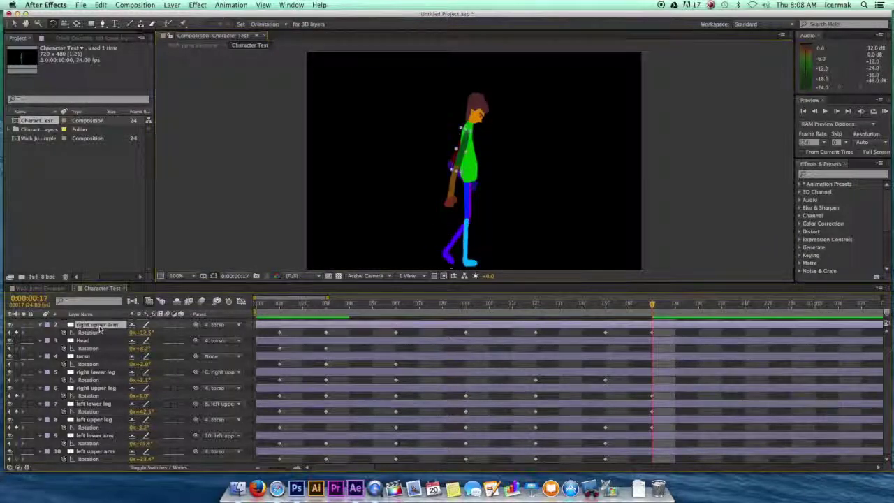
# - Rotate the left upper arm at 0:00:00:17 and play the walk animation from the start
pyautogui.click(463, 189)
pyautogui.moveTo(463, 190); pyautogui.dragTo(468, 183)
pyautogui.press('space')
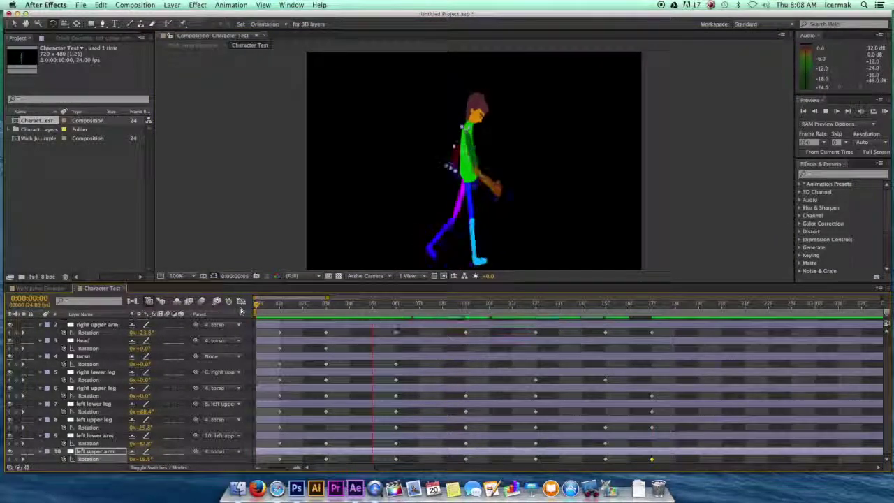
# - Move the Rotation keyframes at frame 3 to frame 4 and those at frame 6 to frame 7, and preview the walk
pyautogui.moveTo(326, 332); pyautogui.dragTo(404, 335)
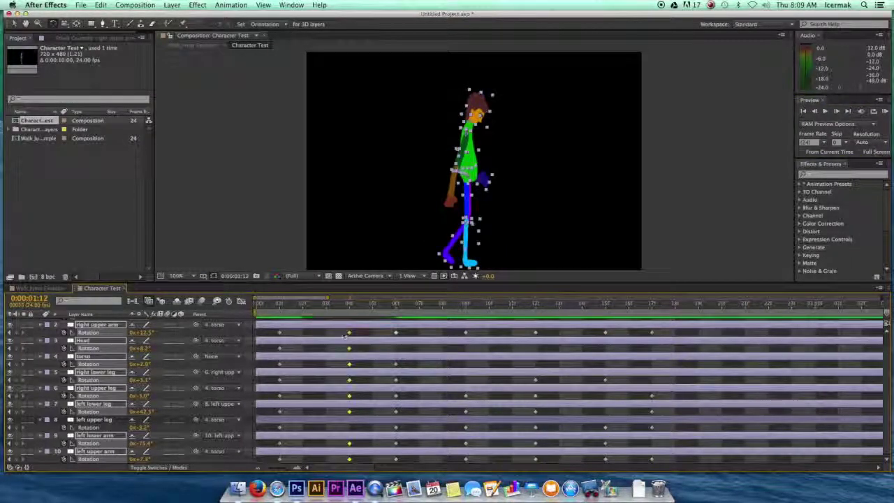
pyautogui.scroll(1, 393, 395)
pyautogui.moveTo(393, 395); pyautogui.dragTo(409, 463)
pyautogui.moveTo(395, 425); pyautogui.dragTo(419, 425)
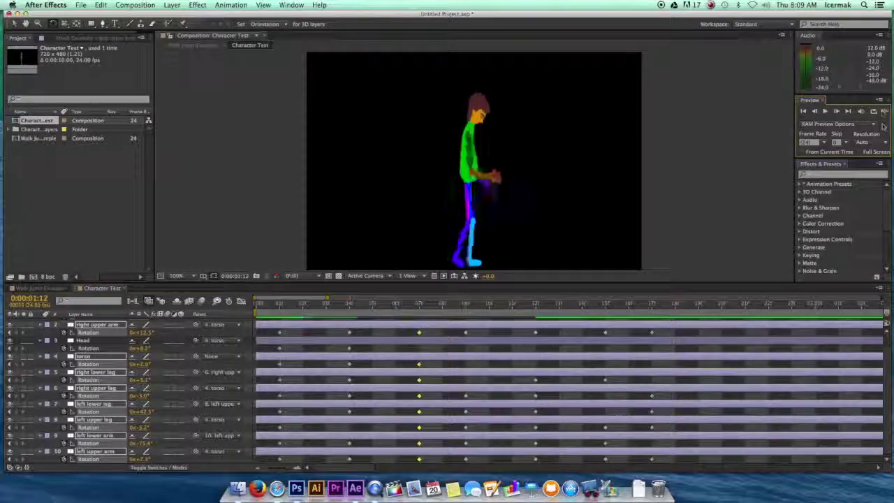
pyautogui.press('KP_0')
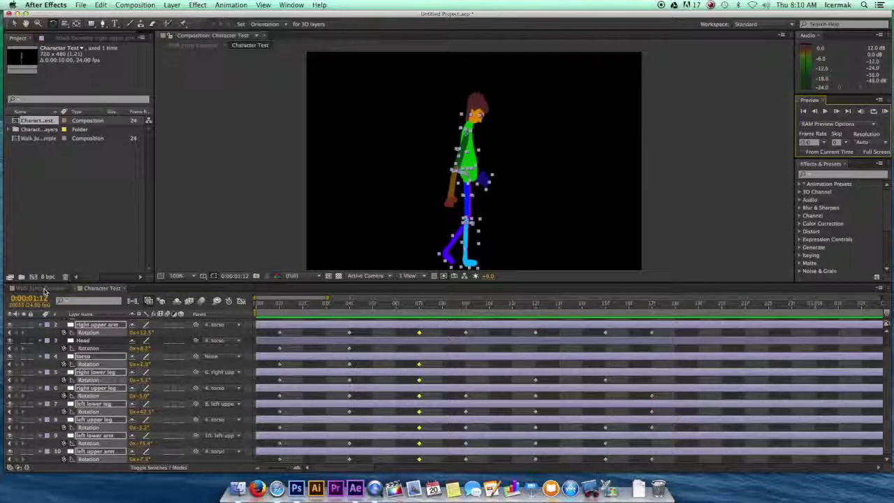
pyautogui.click(42, 288)
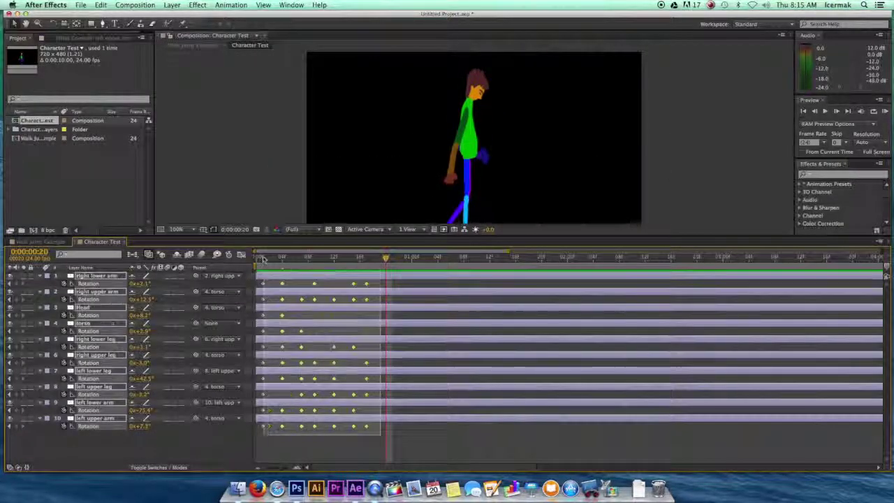
# - Duplicate all Rotation keyframes of the left upper arm and the left lower arm at 0:00:00:20
pyautogui.moveTo(260, 266); pyautogui.dragTo(309, 443)
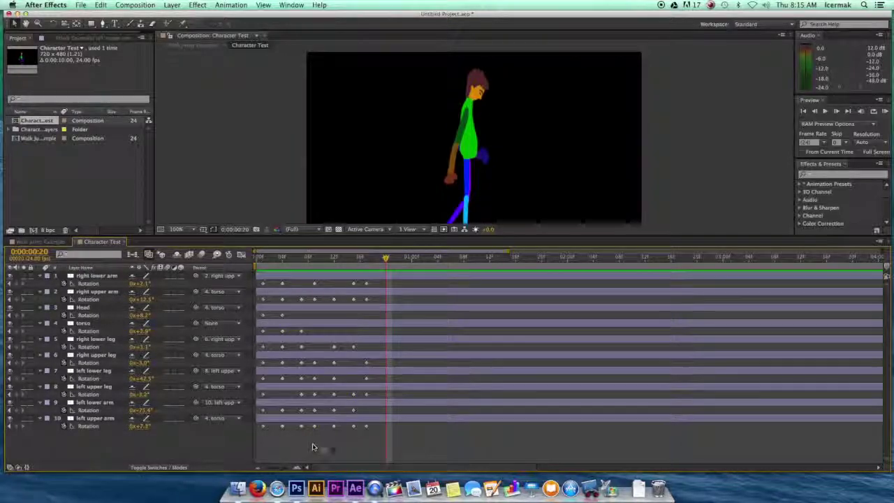
pyautogui.moveTo(381, 430); pyautogui.dragTo(262, 426)
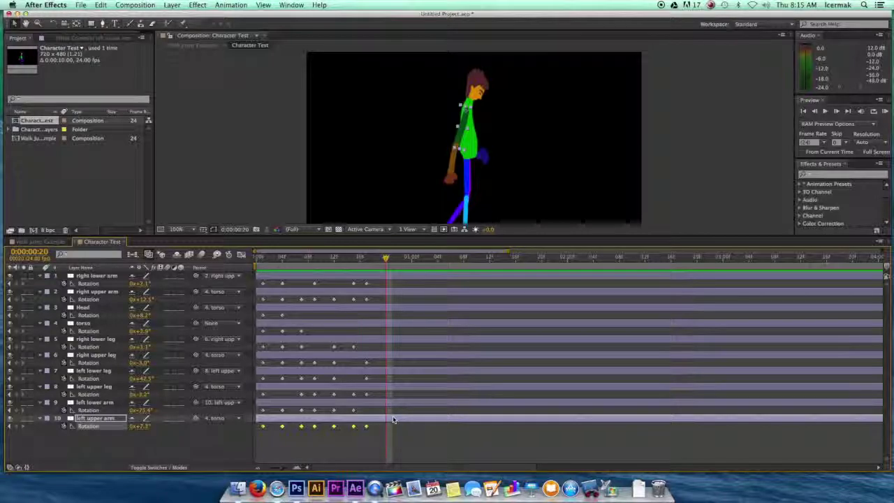
pyautogui.press('super+v')
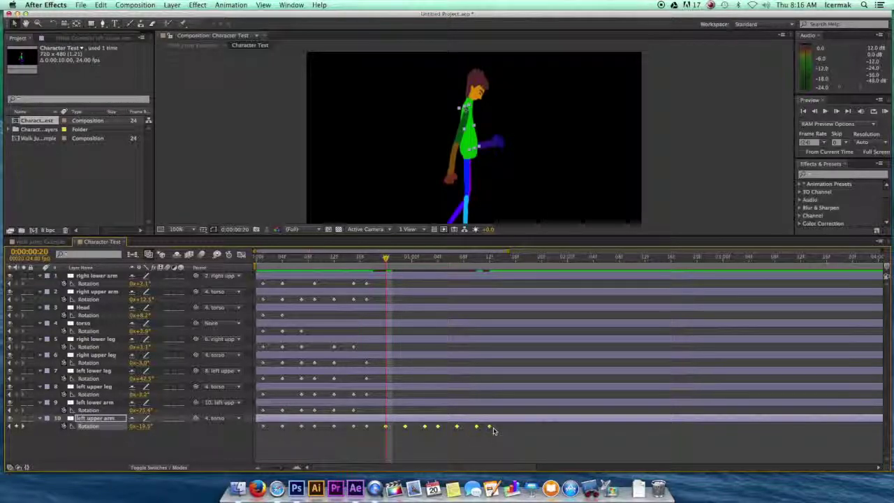
pyautogui.moveTo(377, 413); pyautogui.dragTo(258, 411)
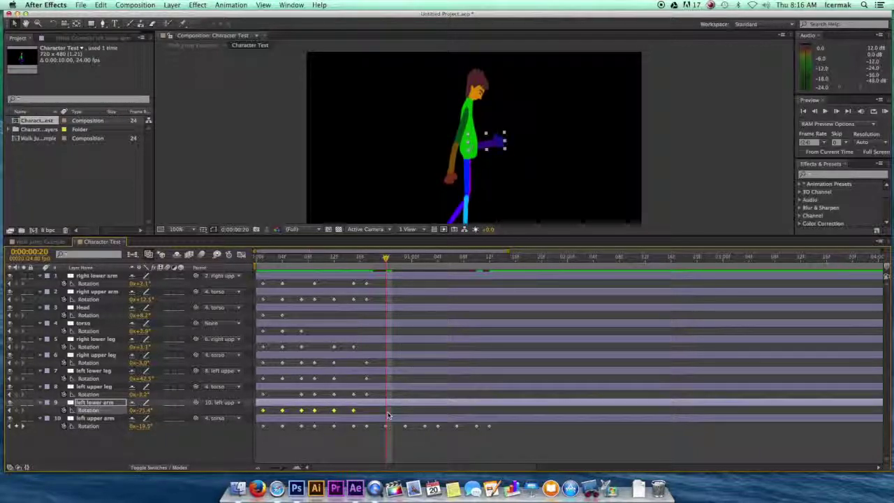
pyautogui.press('super+v')
# - Duplicate all Rotation keyframes of the left upper leg and the left lower leg at 0:00:00:20
pyautogui.moveTo(373, 400); pyautogui.dragTo(260, 392)
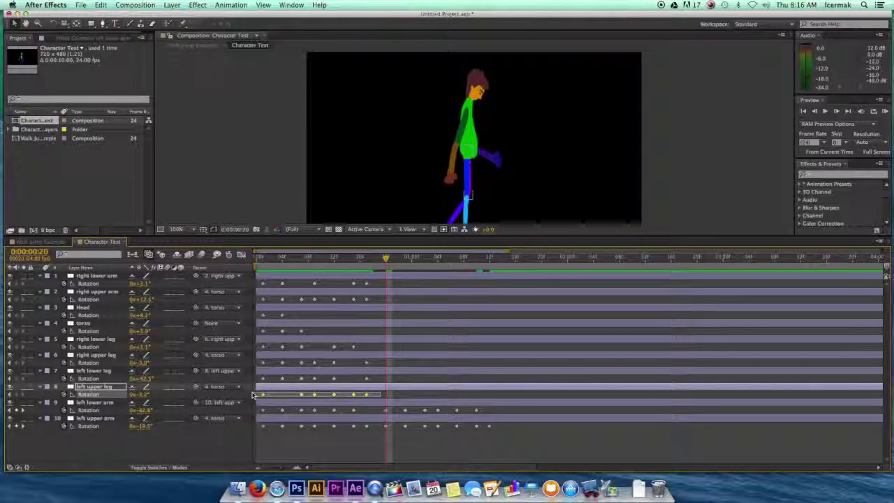
pyautogui.press('super+v')
pyautogui.moveTo(377, 381); pyautogui.dragTo(258, 378)
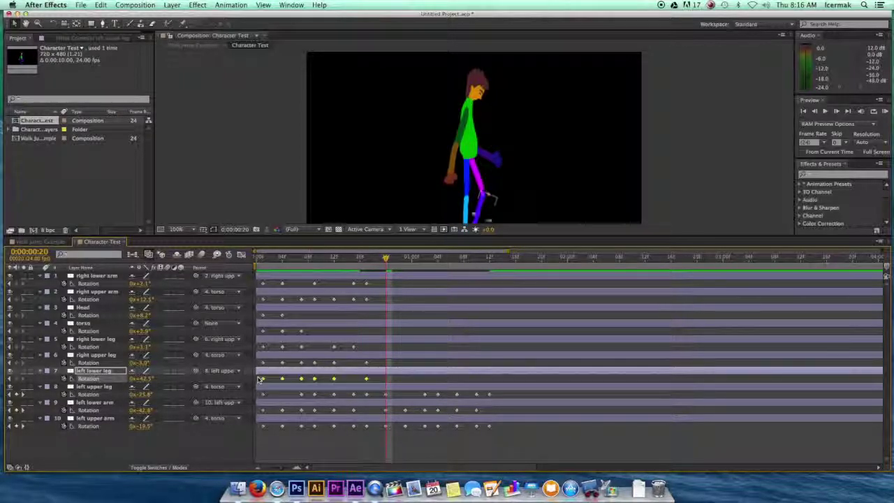
pyautogui.press('super+c')
pyautogui.press('super+v')
# - Duplicate all Rotation keyframes of the right upper leg and the right lower leg at 0:00:00:20
pyautogui.click(355, 366)
pyautogui.moveTo(383, 366); pyautogui.dragTo(264, 365)
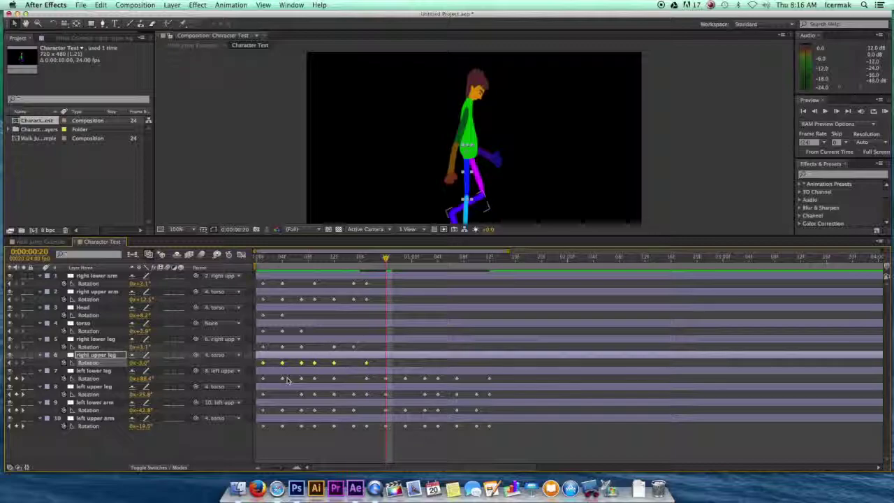
pyautogui.press('super+c')
pyautogui.press('super+v')
pyautogui.moveTo(370, 345); pyautogui.dragTo(257, 347)
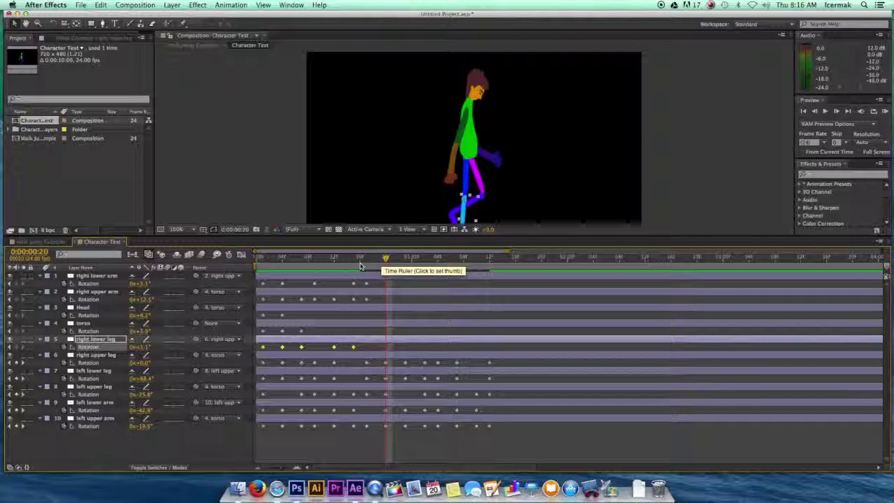
# - Duplicate the torso and Head Rotation keyframes at 0:00:00:20
pyautogui.moveTo(329, 326); pyautogui.dragTo(258, 331)
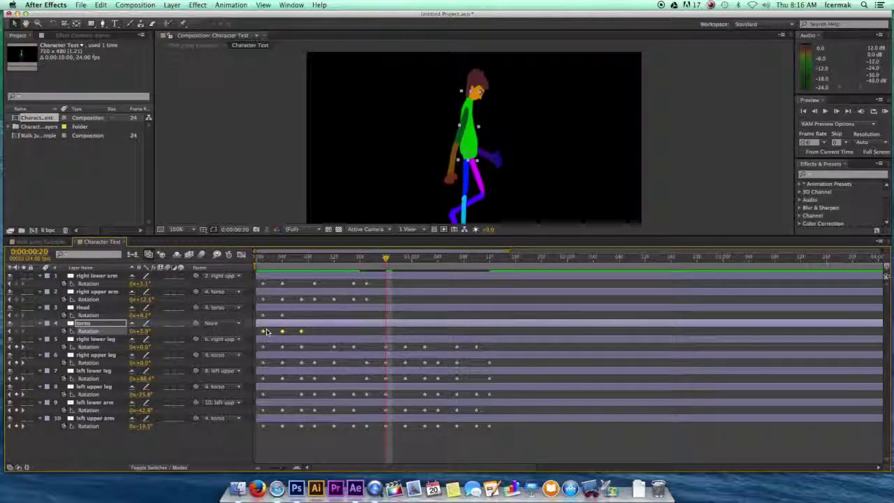
pyautogui.hotkey('ctrl', 'v')
pyautogui.moveTo(316, 312); pyautogui.dragTo(262, 318)
pyautogui.hotkey('ctrl', 'c')
pyautogui.hotkey('ctrl', 'v')
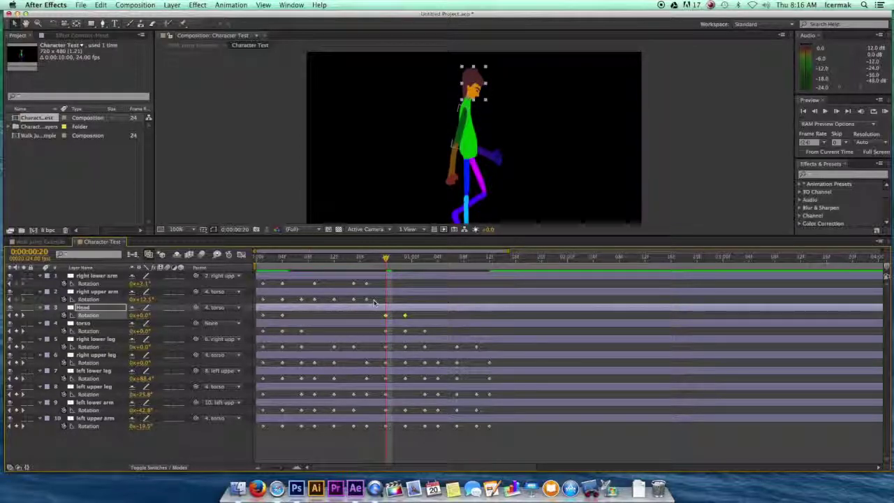
# - Duplicate all Rotation keyframes of the right upper arm and the right lower arm at 0:00:00:20
pyautogui.click(374, 302)
pyautogui.moveTo(380, 294); pyautogui.dragTo(259, 307)
pyautogui.hotkey('ctrl', 'c')
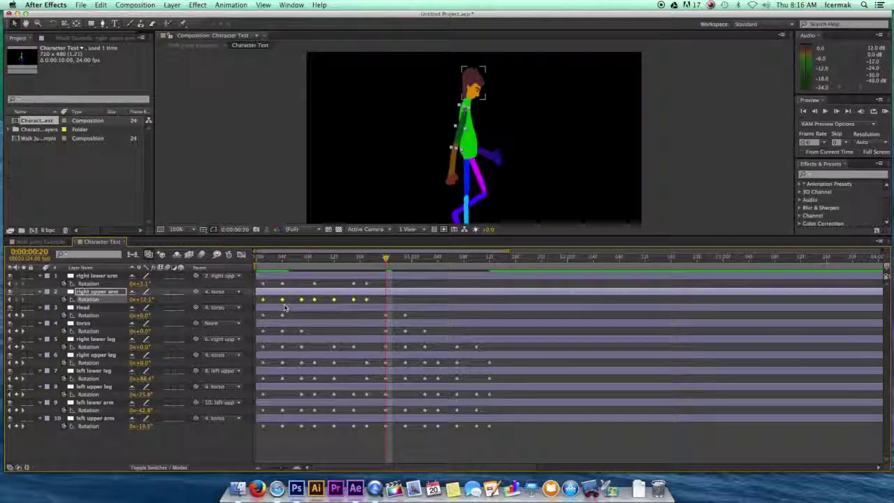
pyautogui.hotkey('ctrl', 'v')
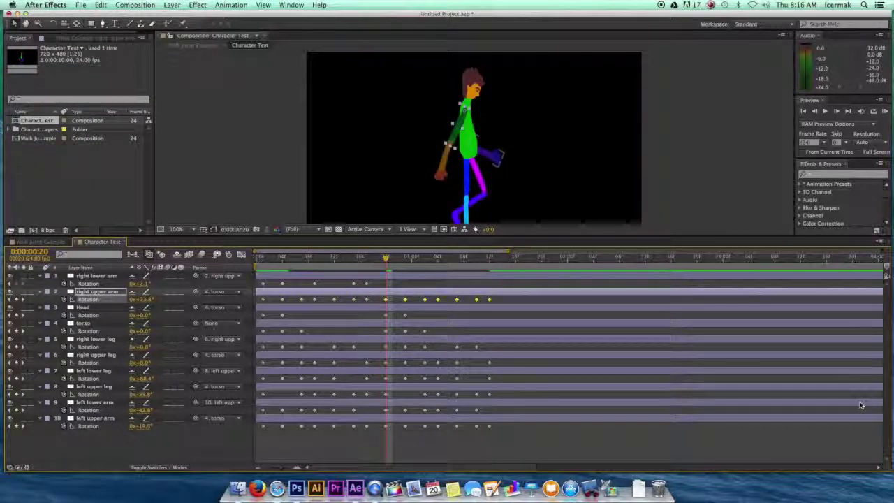
pyautogui.moveTo(374, 283); pyautogui.dragTo(270, 287)
pyautogui.hotkey('ctrl', 'c')
pyautogui.hotkey('ctrl', 'v')
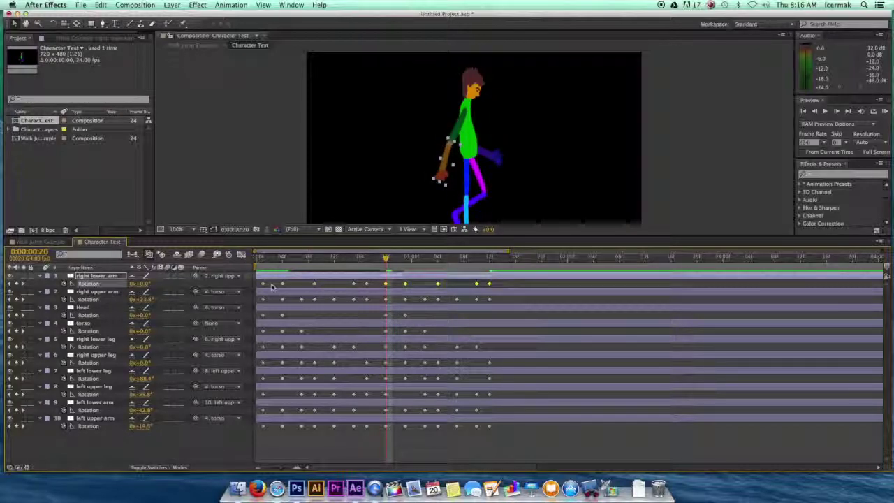
# - Preview the repeated walk cycle from the start and examine the right lower arm's pose at frames 4 and 9
pyautogui.moveTo(388, 259); pyautogui.dragTo(258, 260)
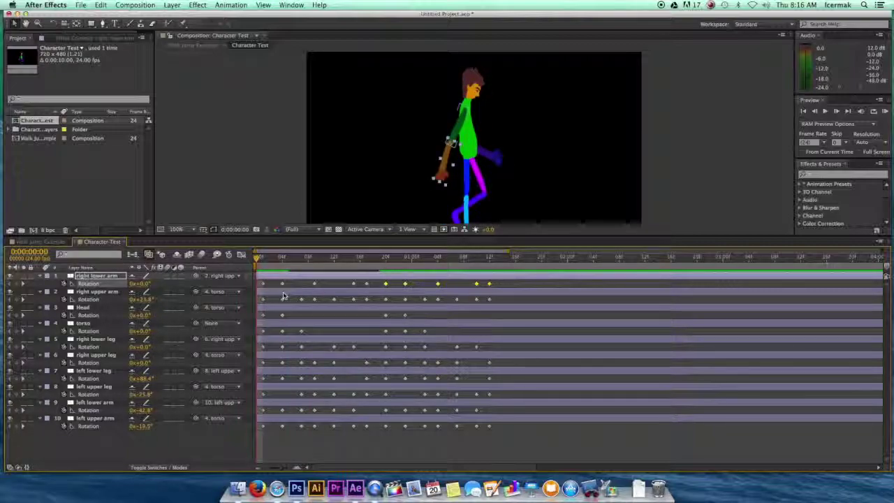
pyautogui.click(886, 113)
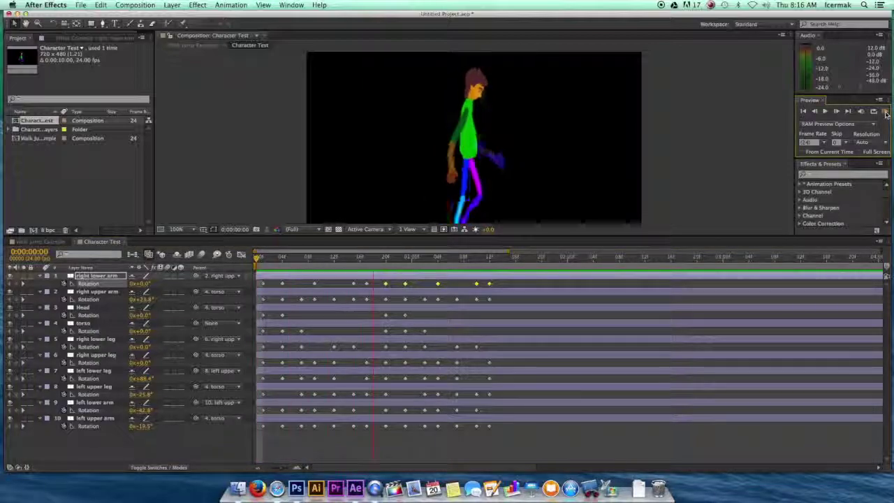
pyautogui.click(885, 113)
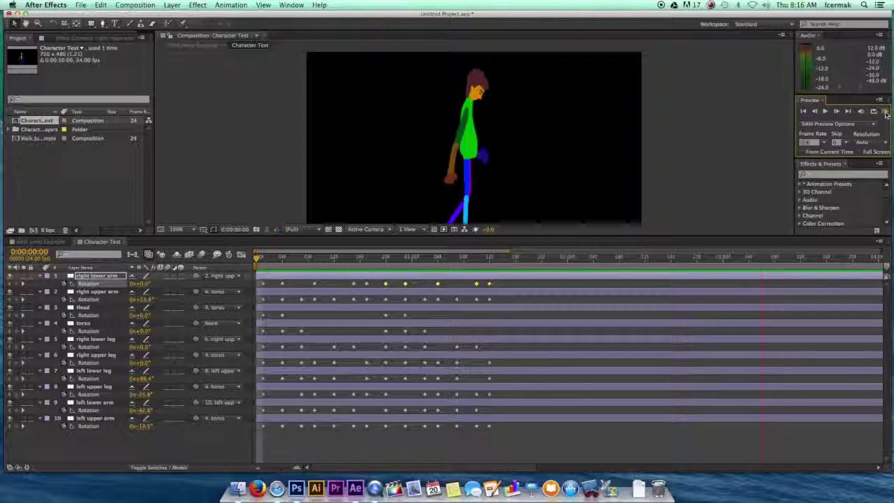
pyautogui.click(821, 257)
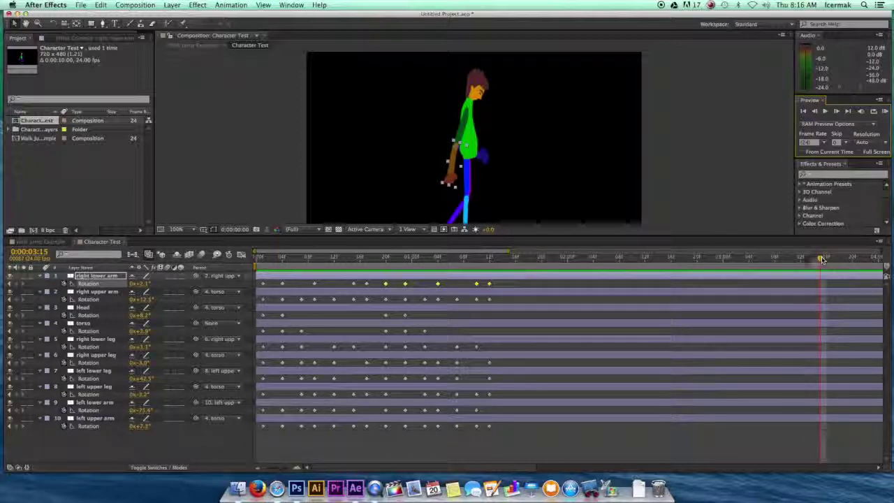
pyautogui.moveTo(821, 258); pyautogui.dragTo(261, 258)
pyautogui.press('space')
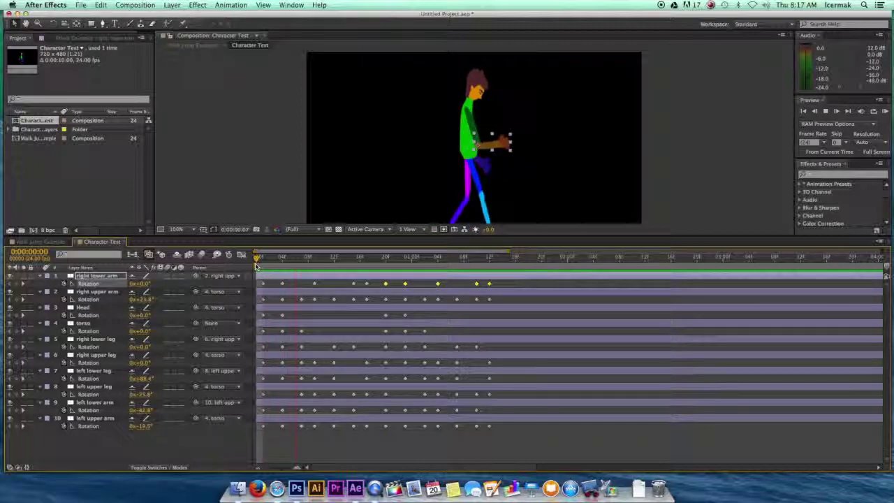
pyautogui.press('space')
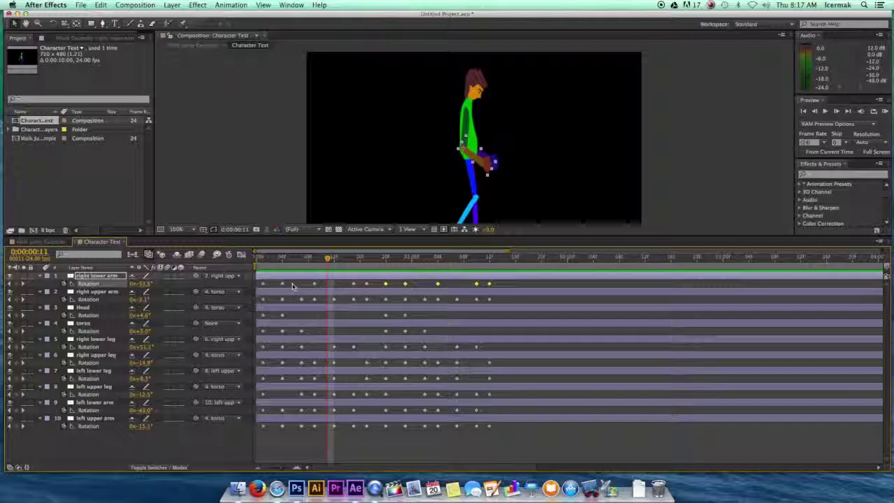
pyautogui.moveTo(327, 259); pyautogui.dragTo(283, 266)
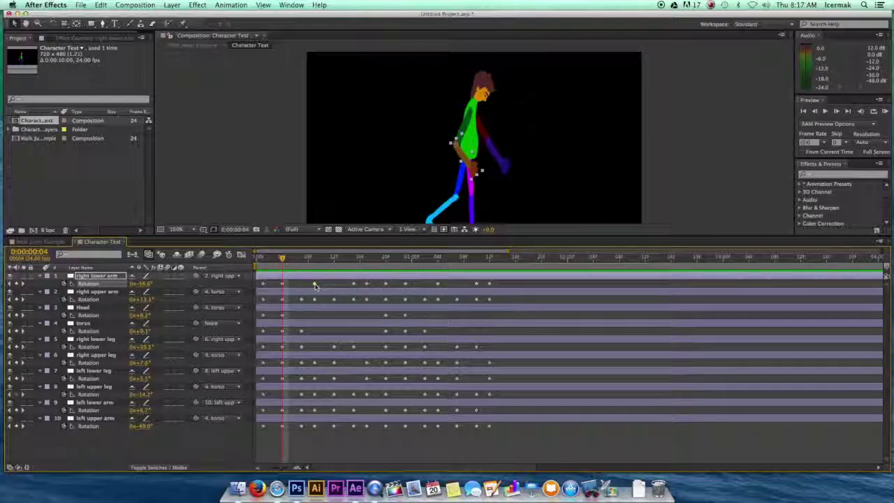
pyautogui.moveTo(282, 260); pyautogui.dragTo(315, 260)
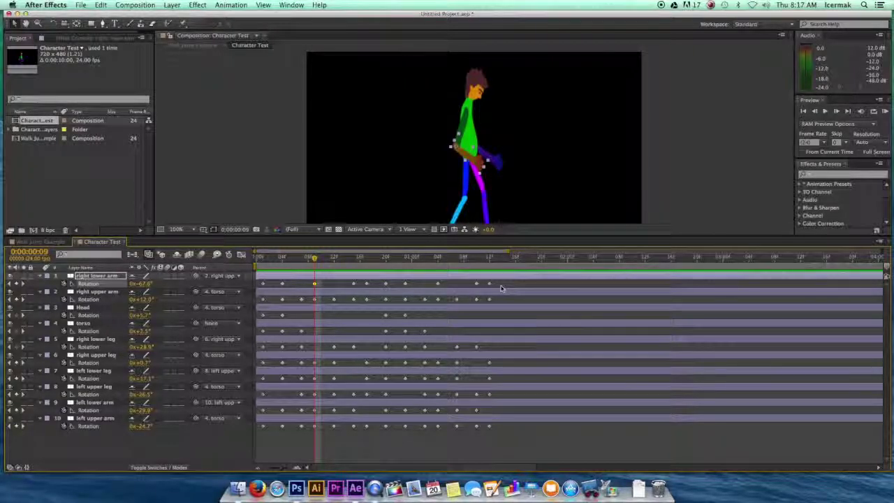
# - Copy all Rotation keyframes of the right lower arm and the right upper arm and paste them at 0:00:01:14
pyautogui.moveTo(515, 279); pyautogui.dragTo(262, 282)
pyautogui.click(321, 260)
pyautogui.moveTo(496, 268); pyautogui.dragTo(501, 268)
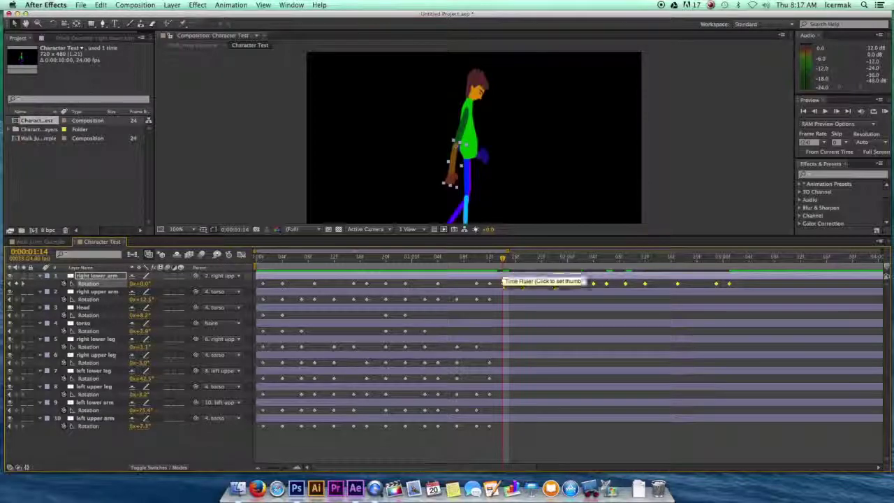
pyautogui.moveTo(499, 295); pyautogui.dragTo(261, 302)
pyautogui.press('super+c')
pyautogui.press('super+v')
# - Copy all Rotation keyframes of the Head, torso and right leg layers and paste them at 0:00:01:14
pyautogui.moveTo(433, 312); pyautogui.dragTo(262, 318)
pyautogui.press('super+c')
pyautogui.press('super+v')
pyautogui.moveTo(459, 327); pyautogui.dragTo(261, 333)
pyautogui.moveTo(473, 364); pyautogui.dragTo(261, 365)
pyautogui.press('super+c')
pyautogui.press('super+v')
# - Copy all Rotation keyframes of the left lower leg and the left upper leg and paste them at 0:00:01:14
pyautogui.moveTo(491, 379); pyautogui.dragTo(261, 381)
pyautogui.press('super+c')
pyautogui.press('super+v')
pyautogui.moveTo(492, 395); pyautogui.dragTo(261, 397)
pyautogui.press('super+c')
pyautogui.press('super+v')
# - Copy all Rotation keyframes of the left lower arm and the left upper arm and paste them at 0:00:01:14
pyautogui.moveTo(491, 411); pyautogui.dragTo(261, 412)
pyautogui.press('super+c')
pyautogui.press('super+v')
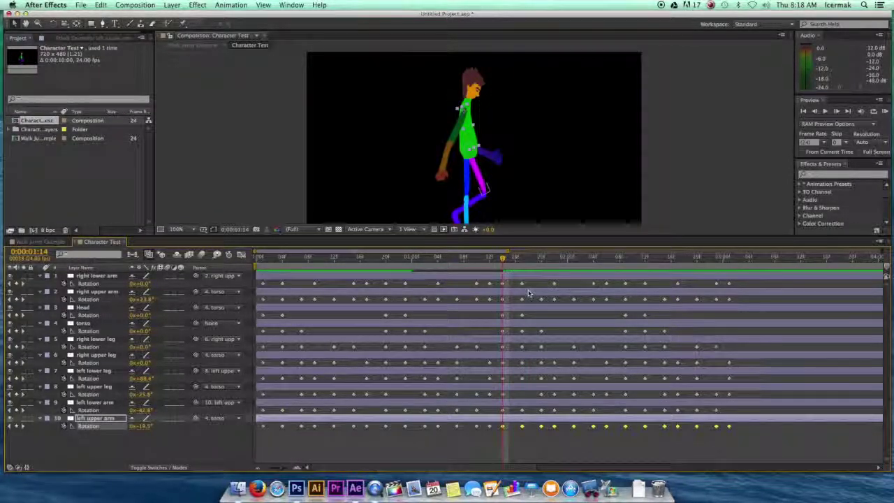
# - Return to the start of the Character Test composition and play a RAM preview of the extended walk
pyautogui.press('Home')
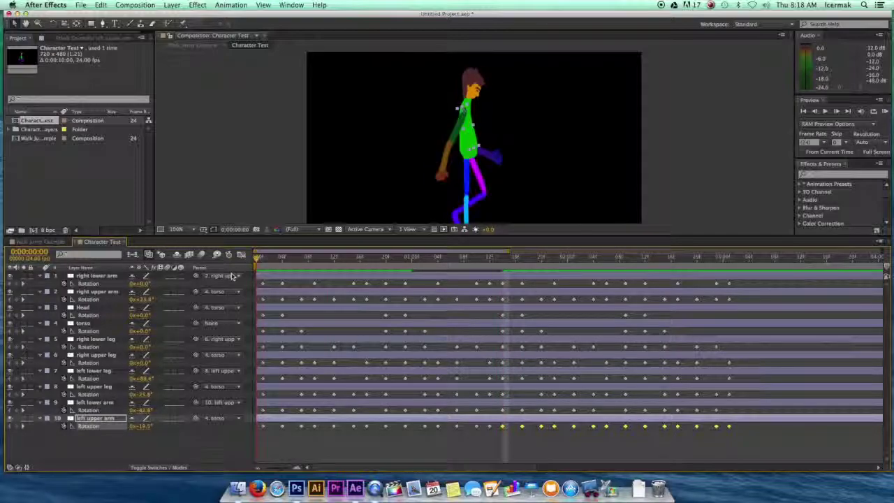
pyautogui.click(882, 114)
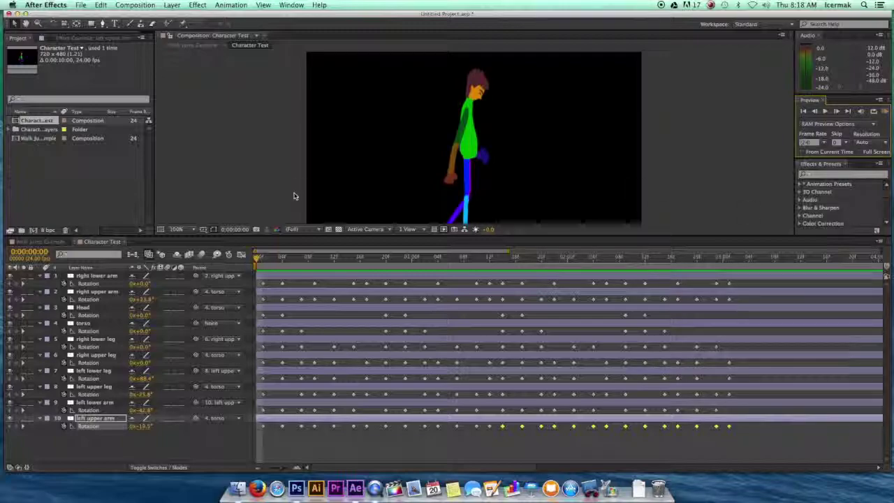
pyautogui.press('space')
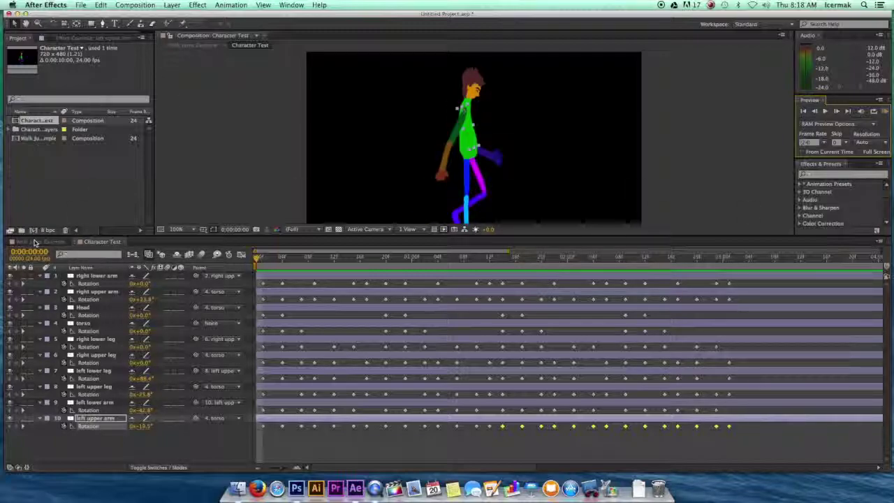
# - Open the Walk Jump Example composition, enlarge its view, and preview the character walking across the frame
pyautogui.click(40, 242)
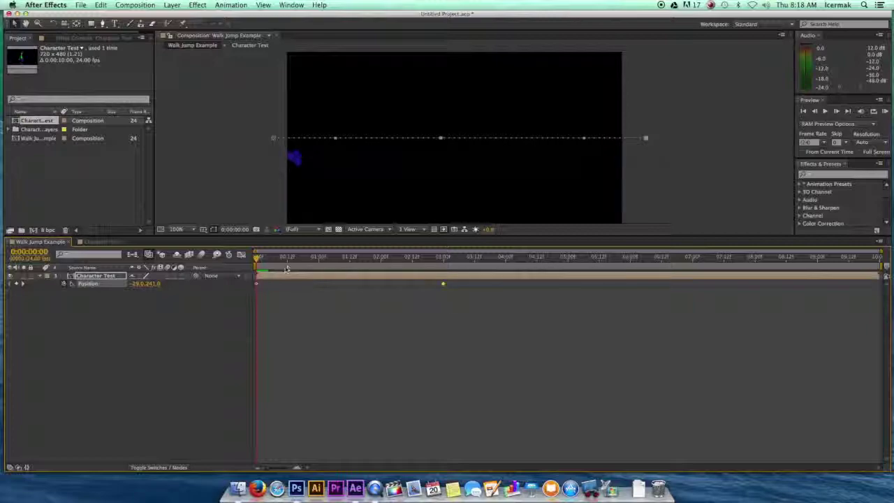
pyautogui.press('space')
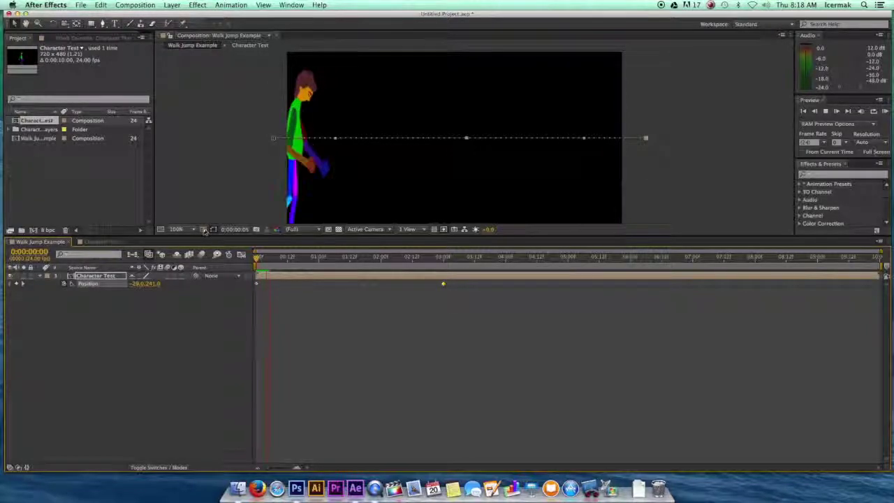
pyautogui.click(293, 247)
pyautogui.moveTo(297, 240); pyautogui.dragTo(252, 329)
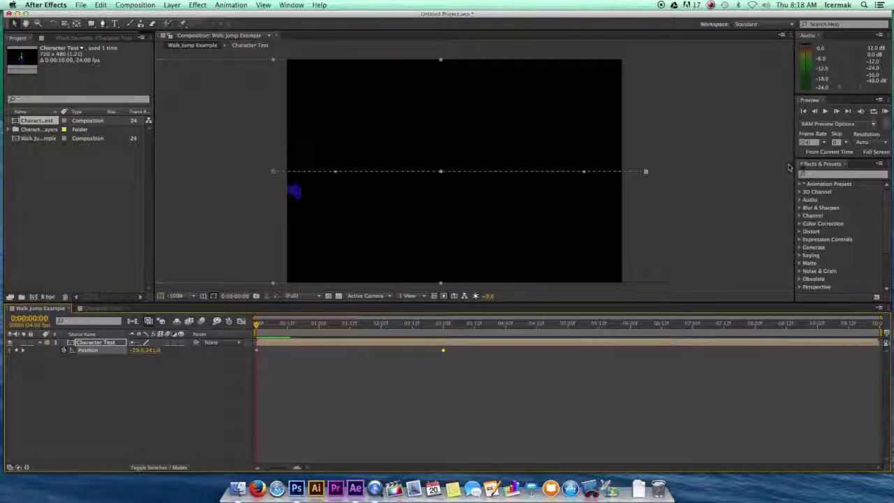
pyautogui.click(885, 113)
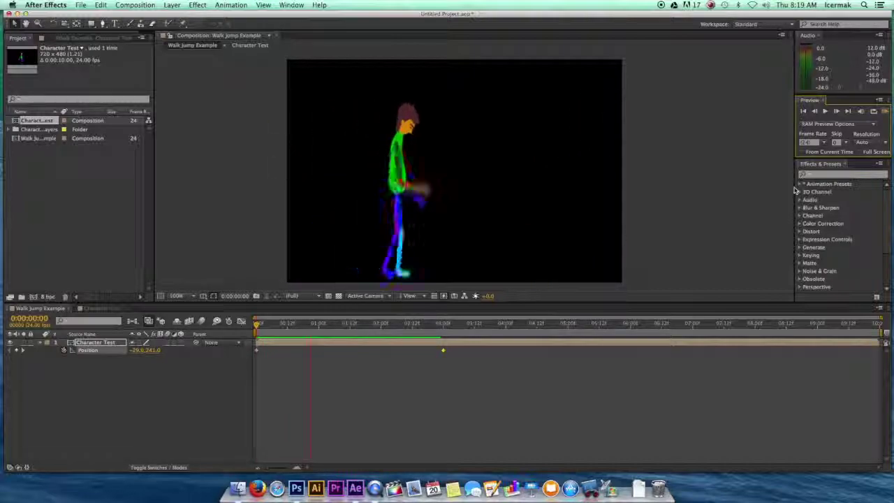
pyautogui.press('space')
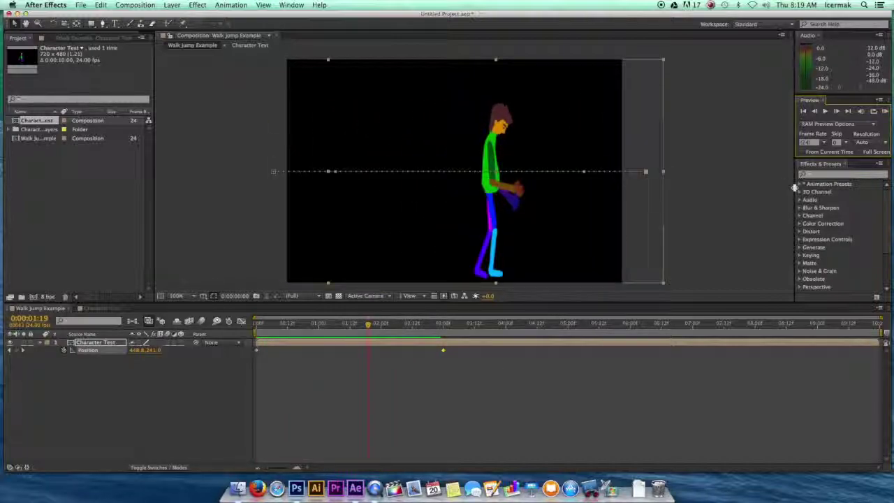